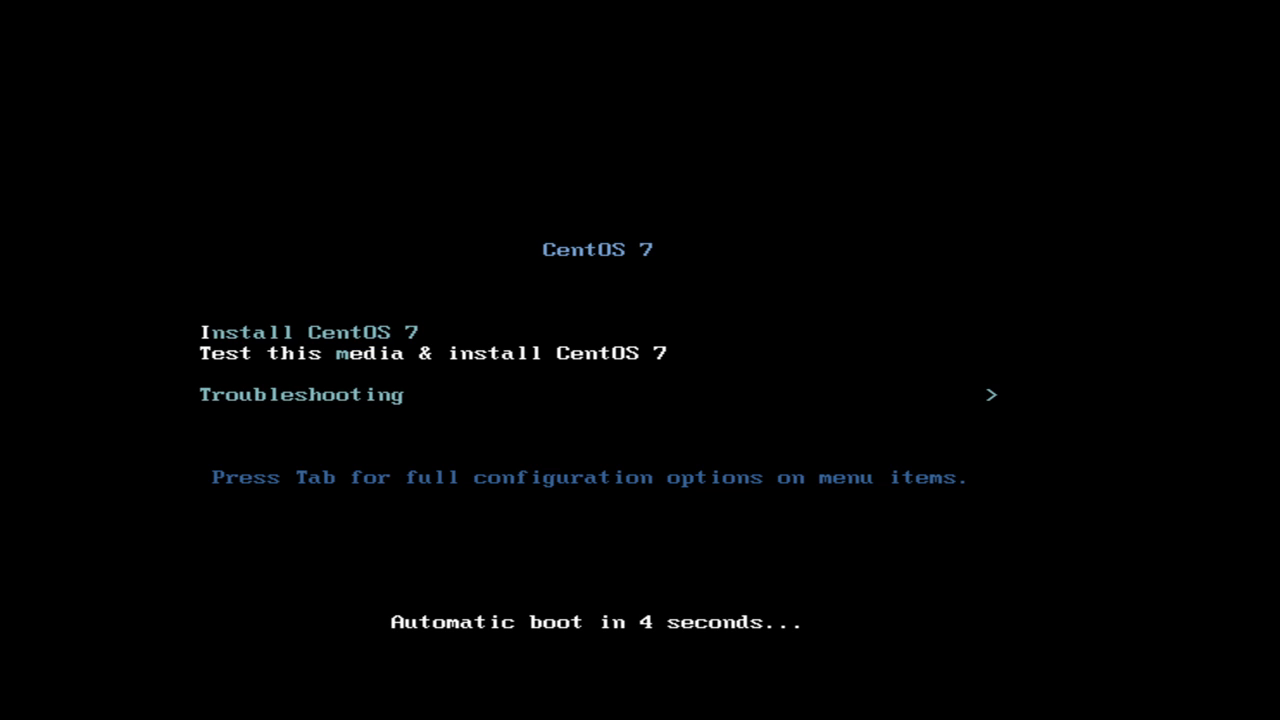
Boot the 'Install CentOS 7' entry, skipping the media test.
key("Up")
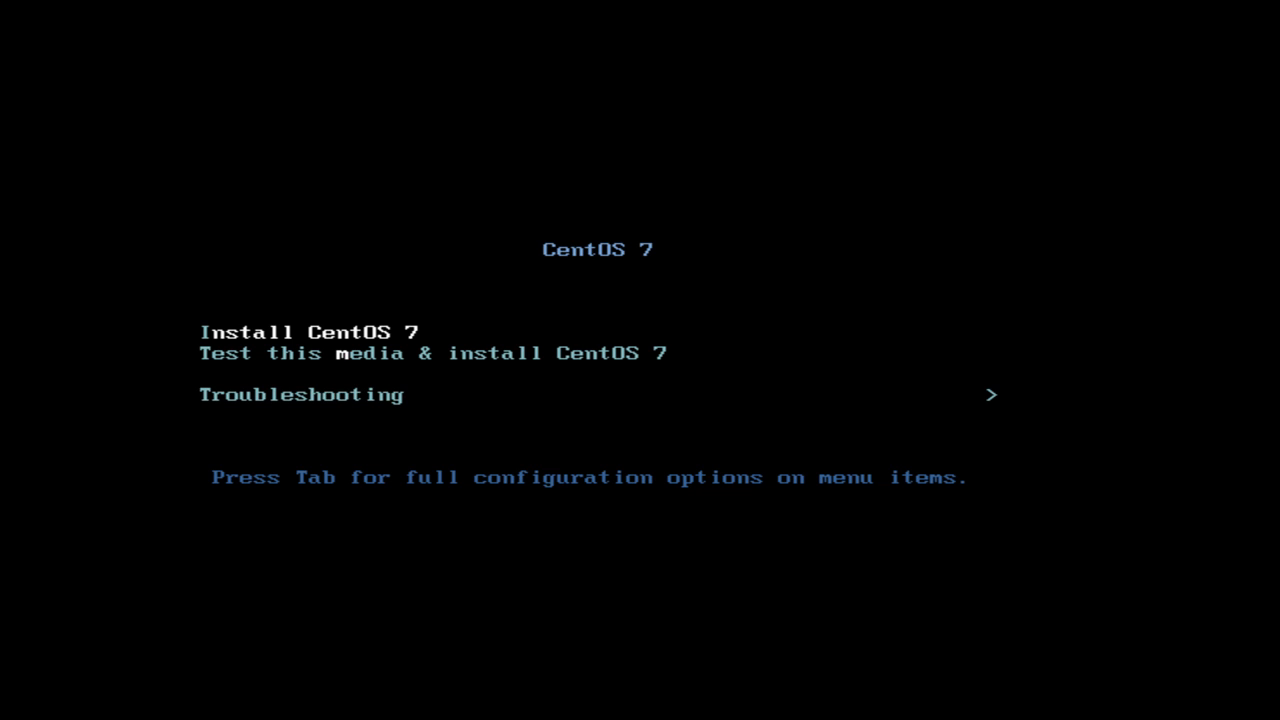
key("Return")
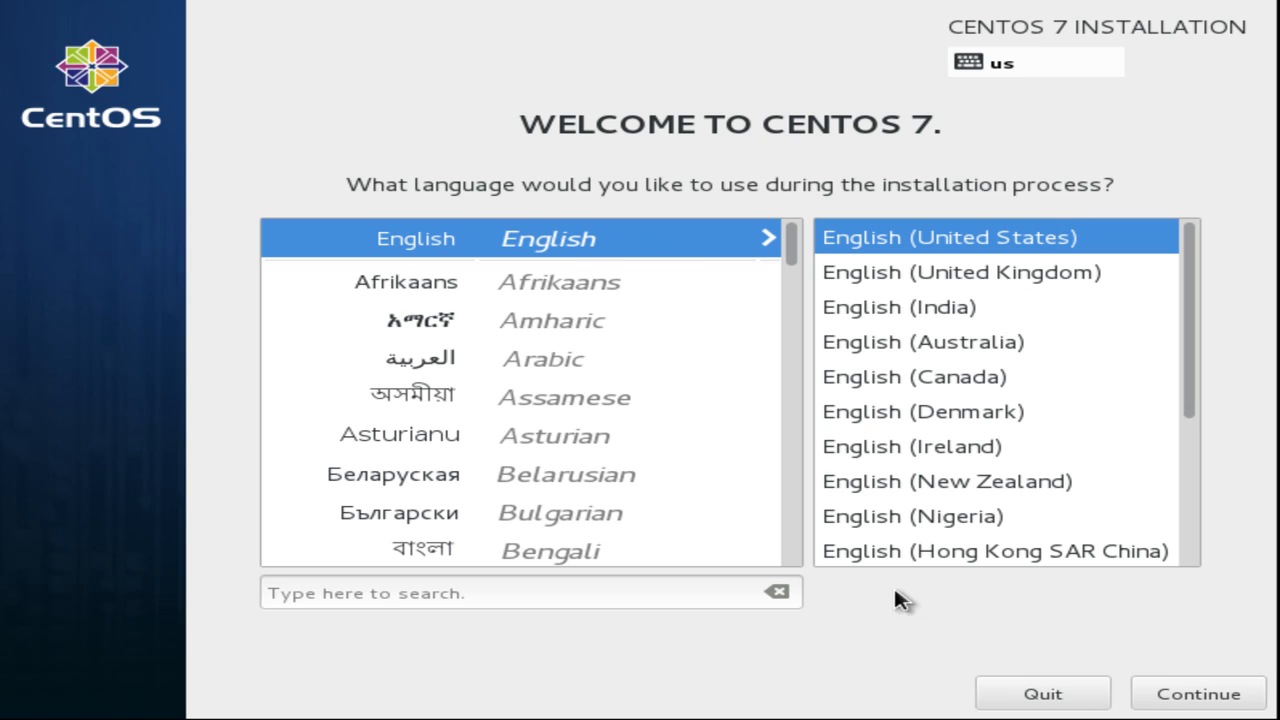
Accept English (United States) as the installation language and continue to the Installation Summary.
left_click(1190, 698)
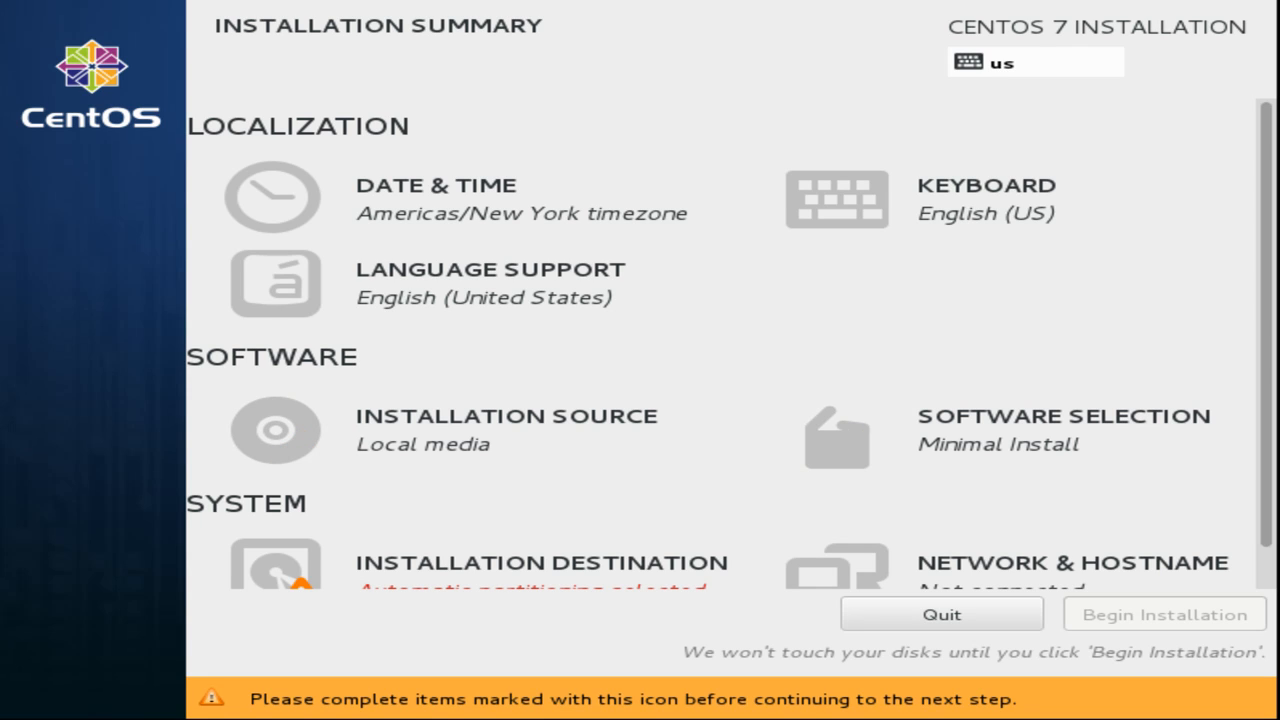
scroll(738, 358, "down", 1)
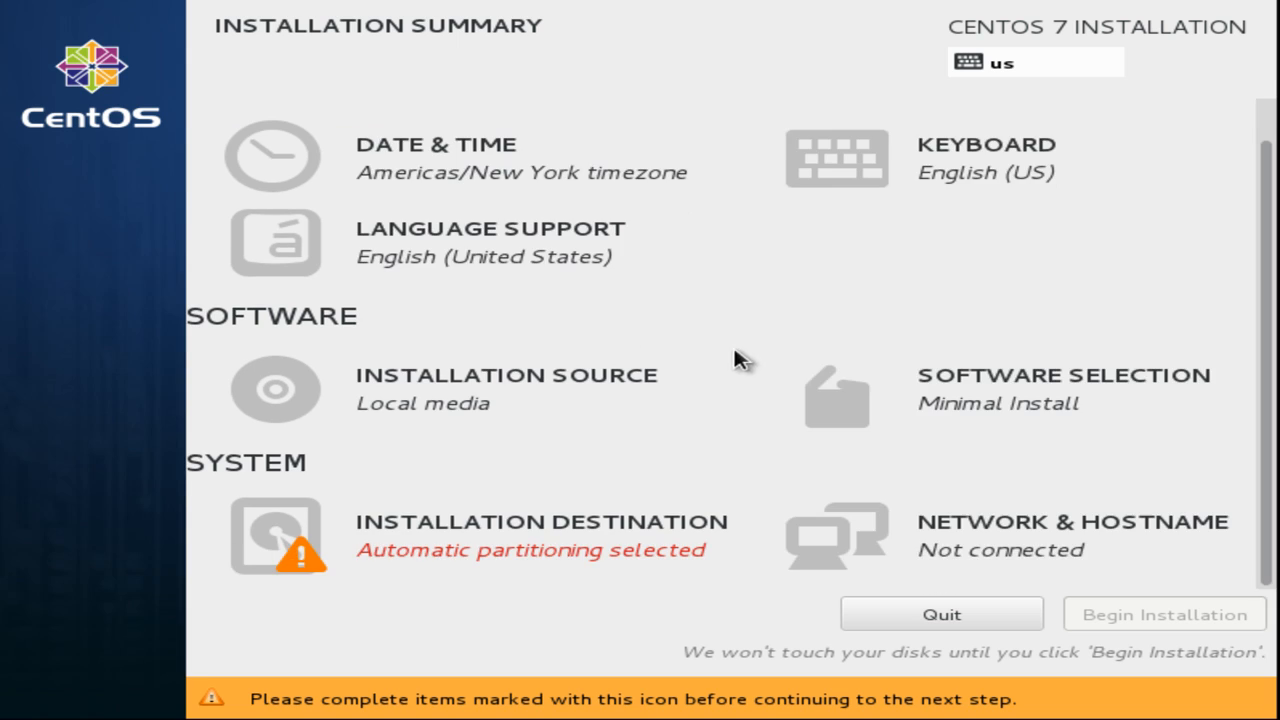
scroll(735, 355, "up", 1)
scroll(735, 355, "down", 1)
scroll(735, 355, "up", 1)
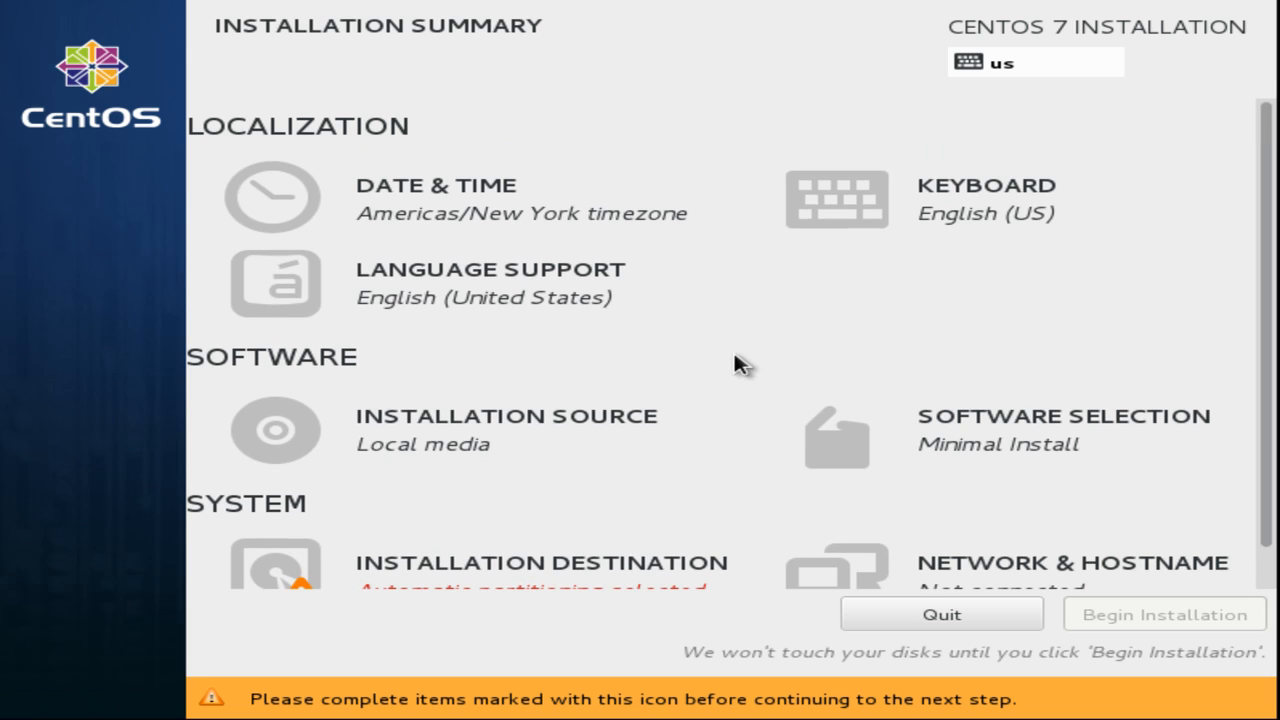
scroll(740, 364, "down", 1)
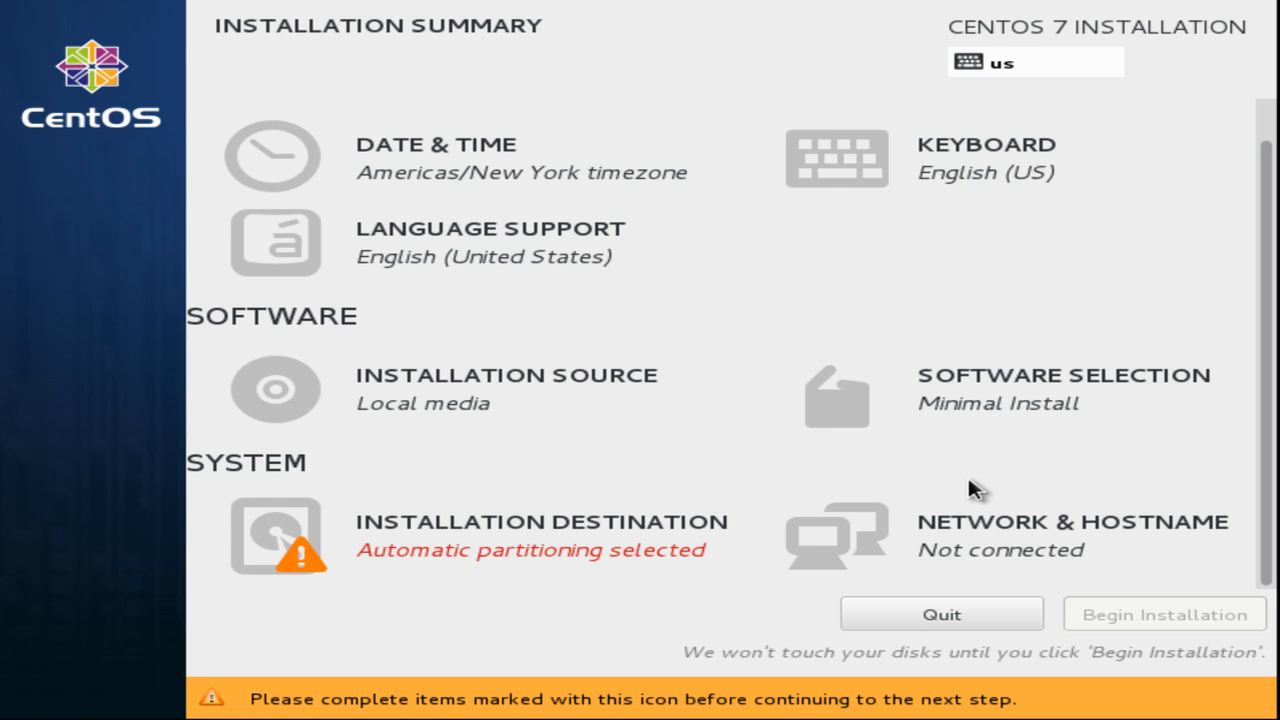
scroll(965, 485, "up", 1)
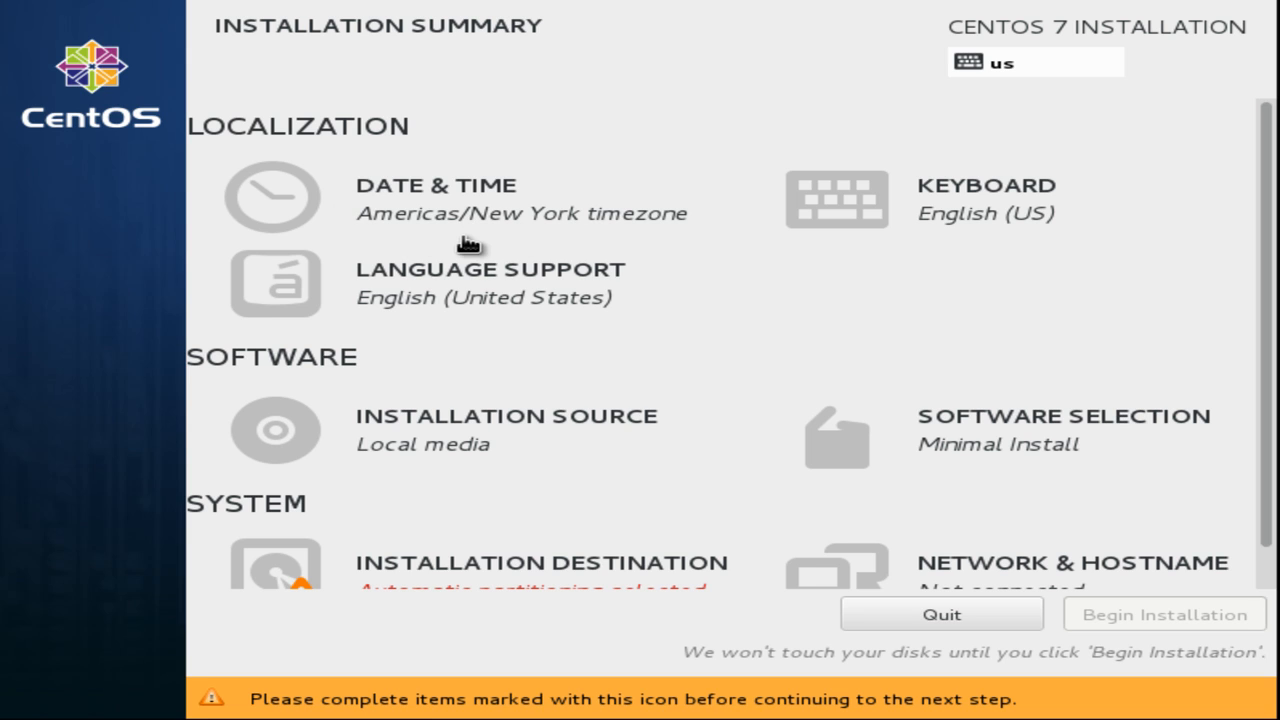
Set the timezone to Asia/Dhaka by picking Bangladesh on the map.
left_click(597, 229)
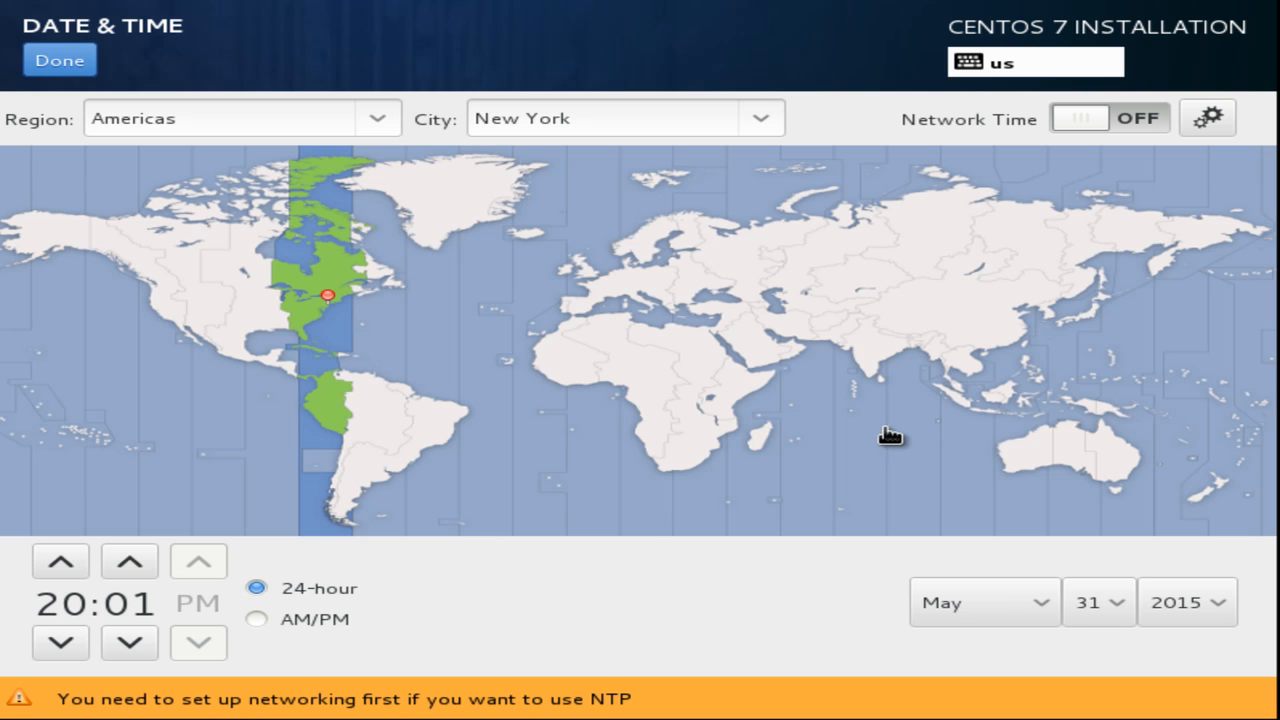
left_click(920, 354)
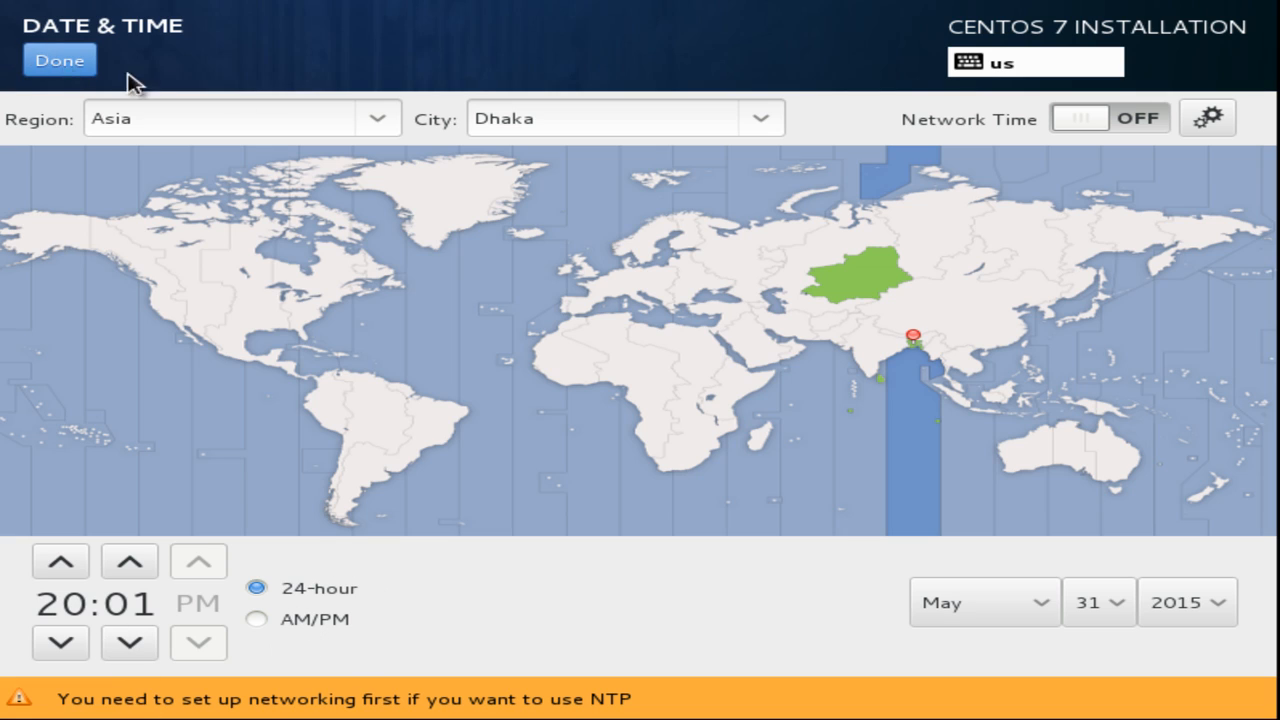
left_click(72, 74)
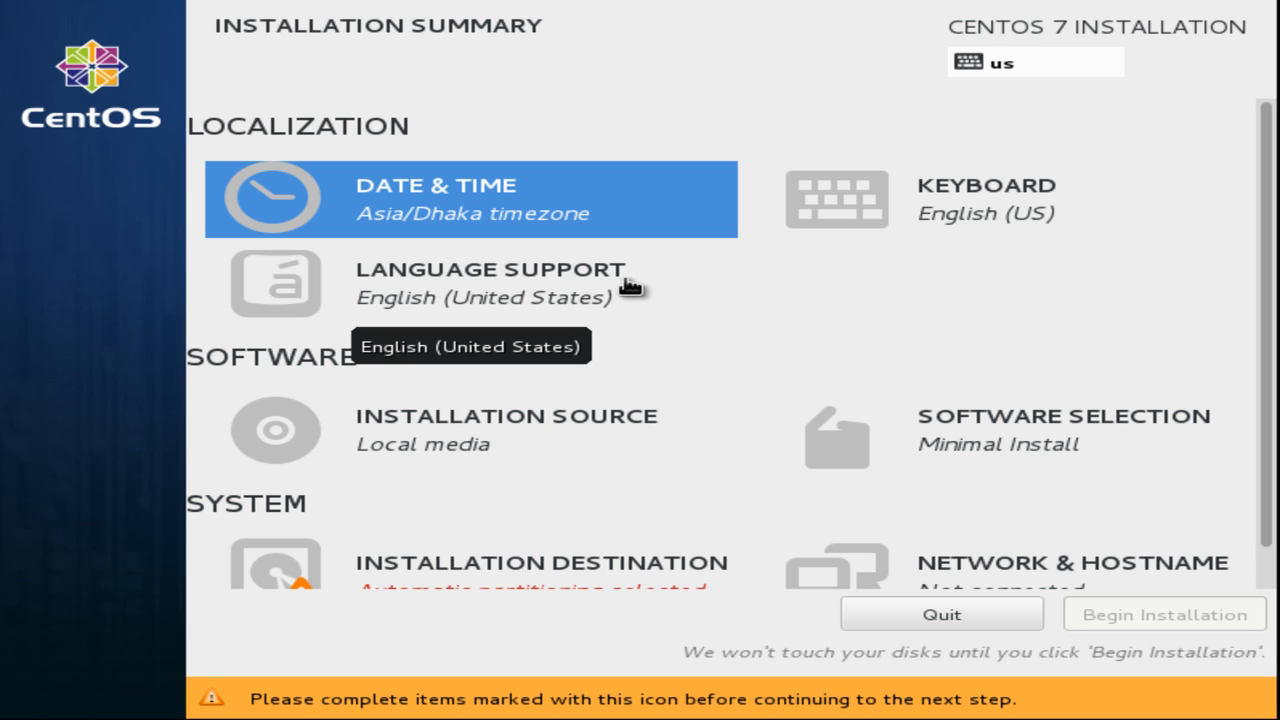
scroll(820, 410, "down", 1)
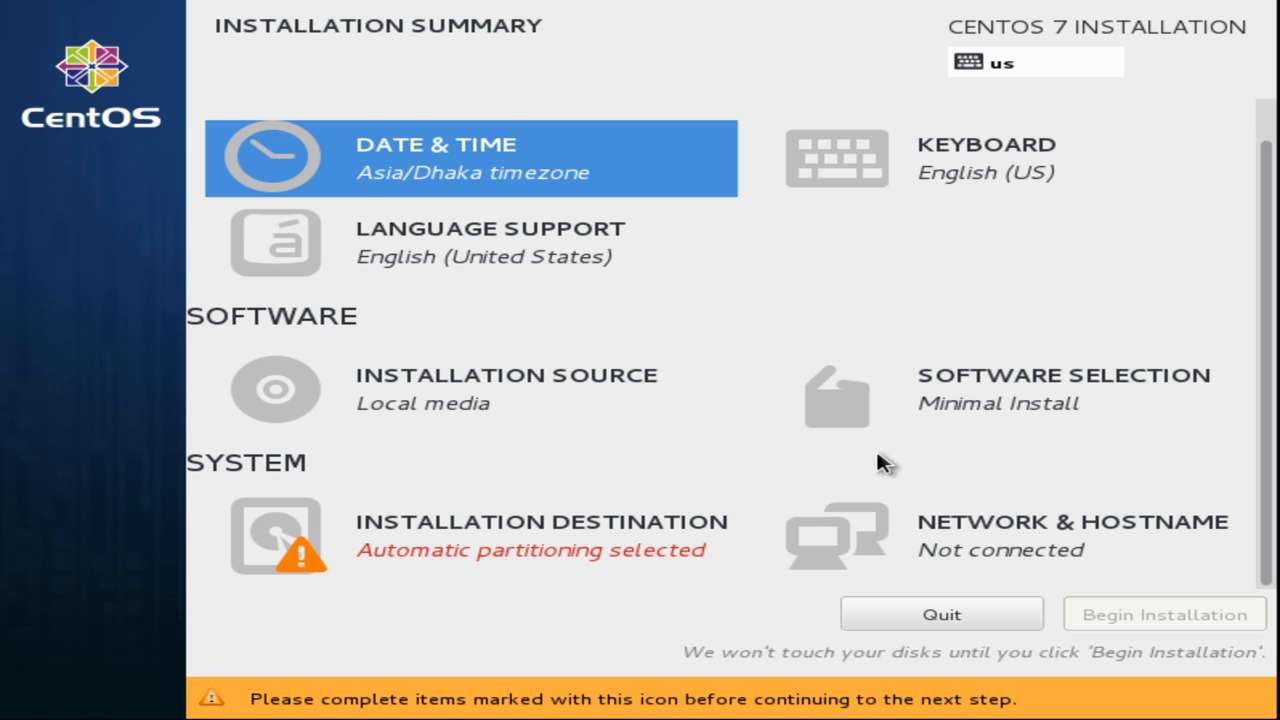
Try a network installation source using ftp:// with the address 192.168.11.254/pubg.
left_click(376, 392)
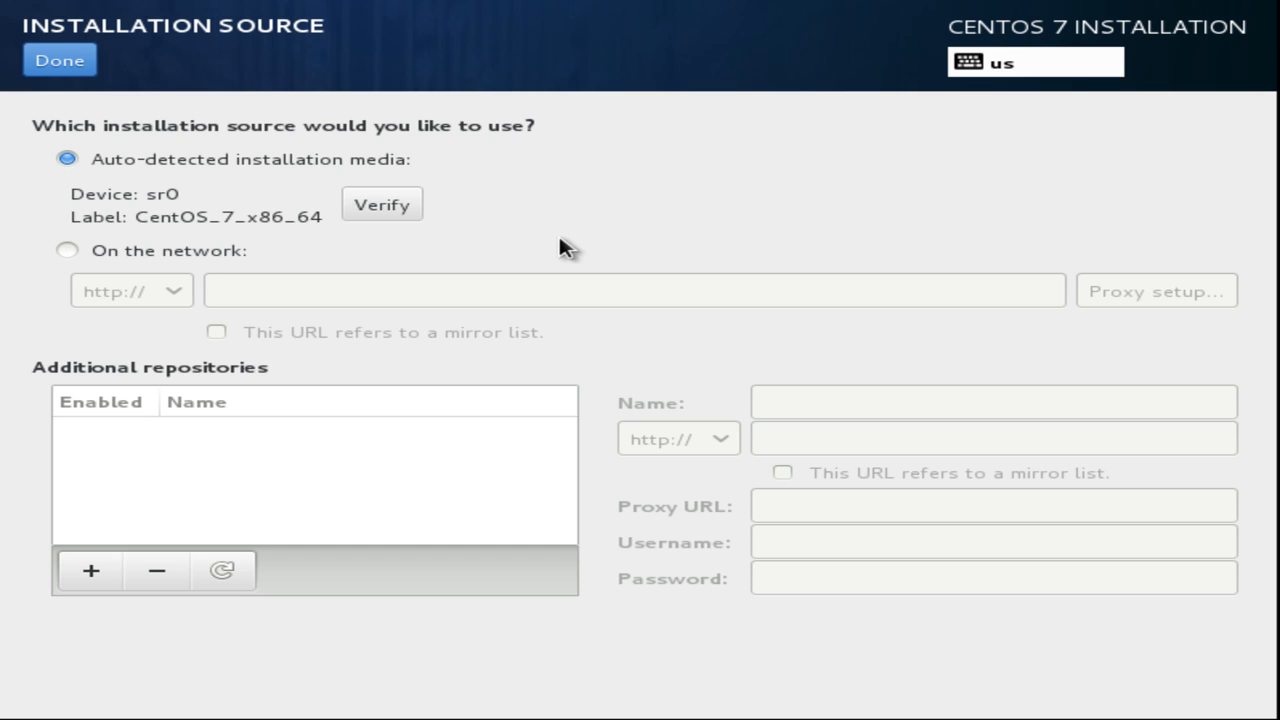
left_click(66, 250)
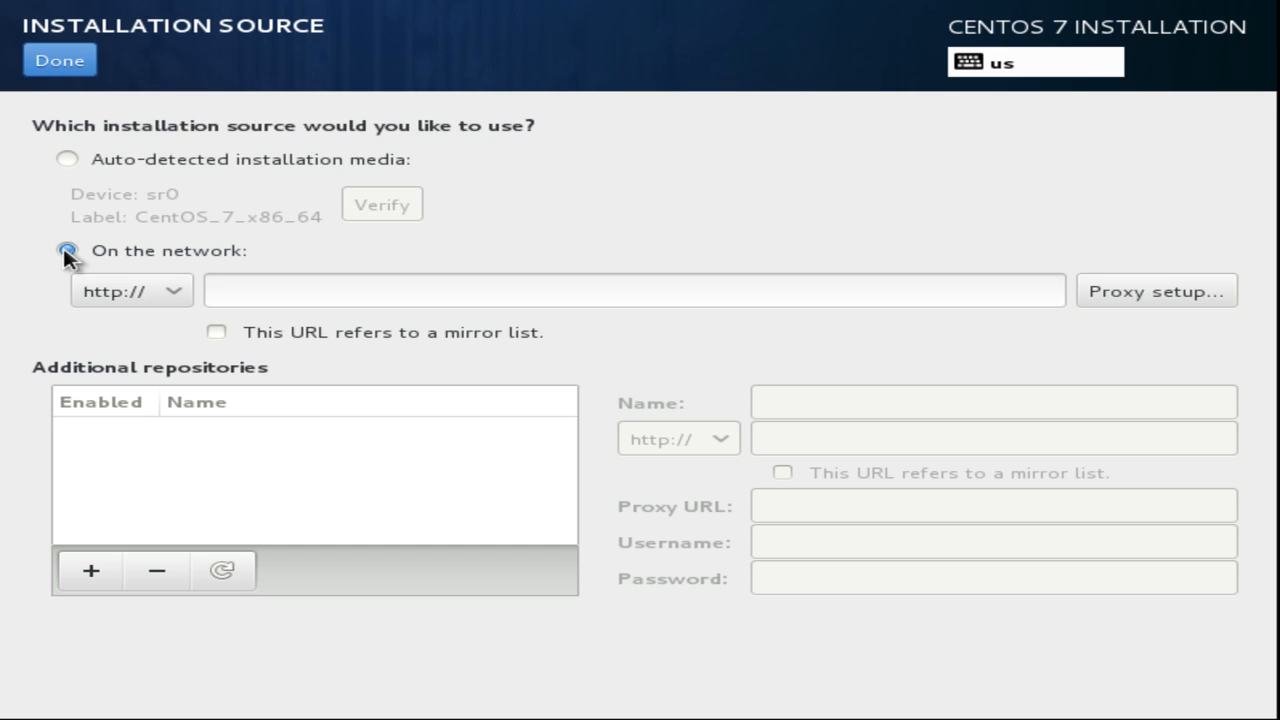
left_click(176, 293)
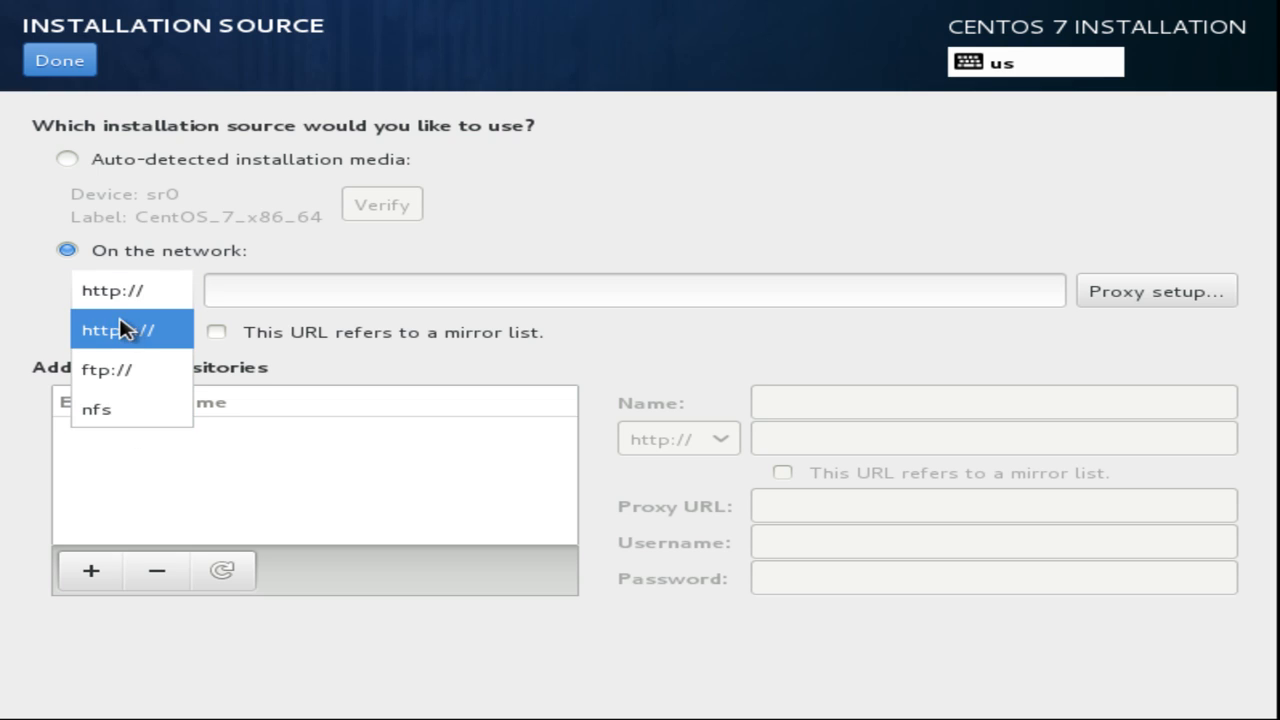
left_click(573, 336)
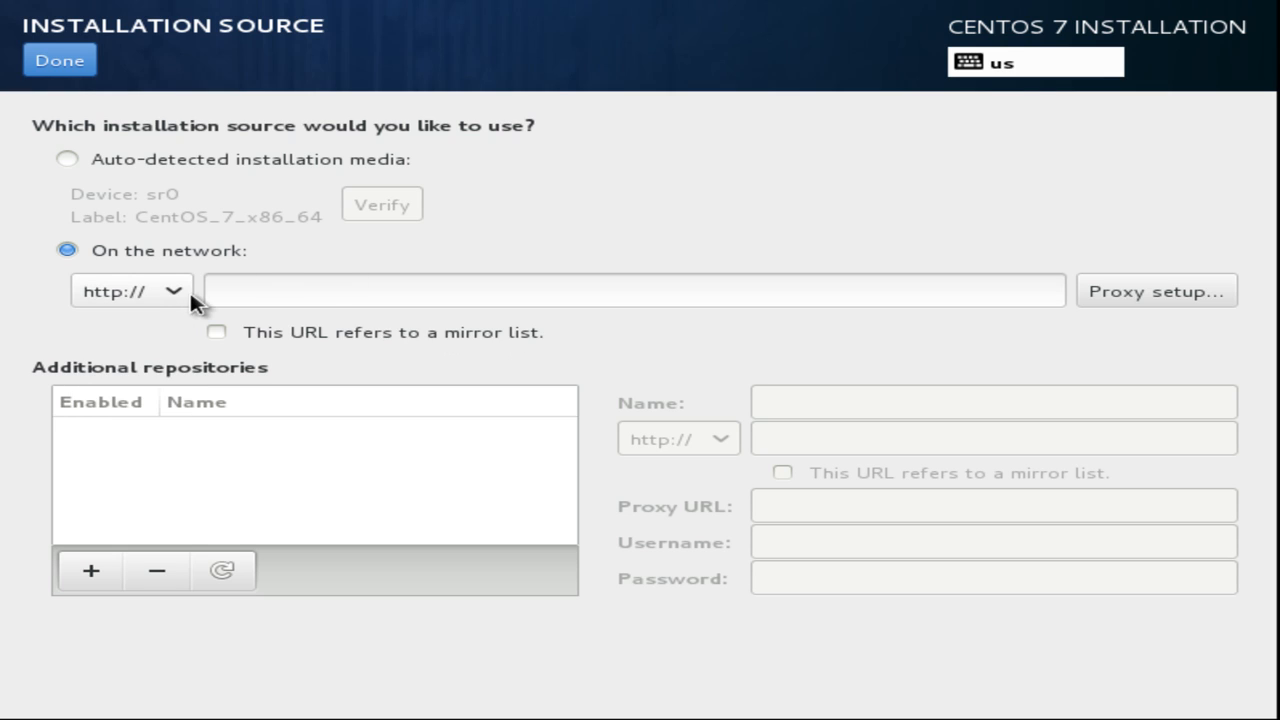
left_click(476, 330)
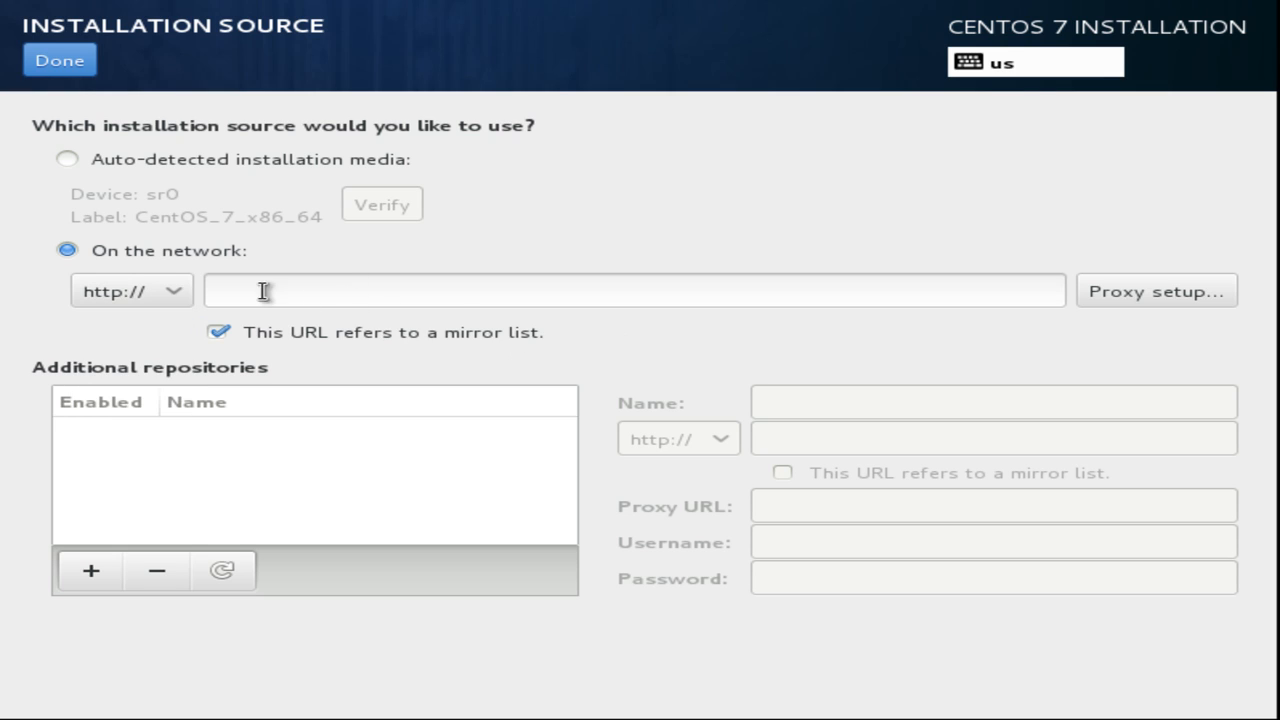
left_click(243, 330)
left_click(157, 293)
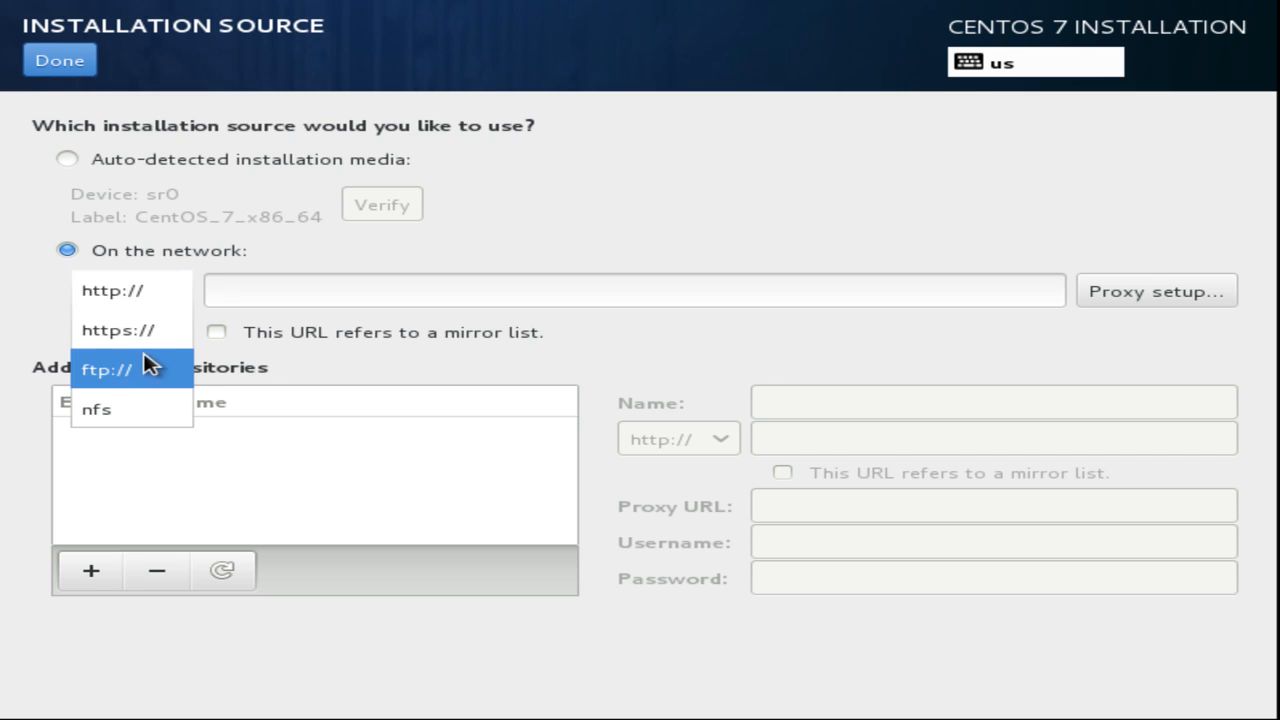
left_click(120, 369)
left_click(310, 289)
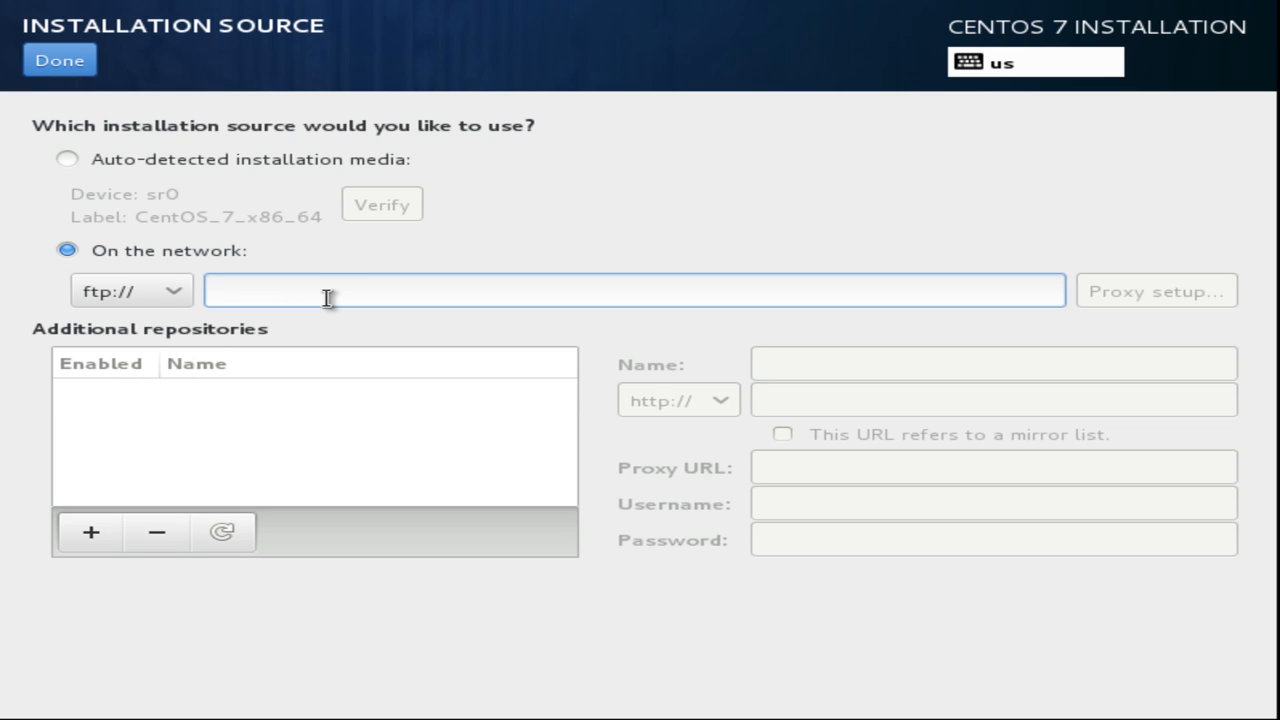
type("192.168.11")
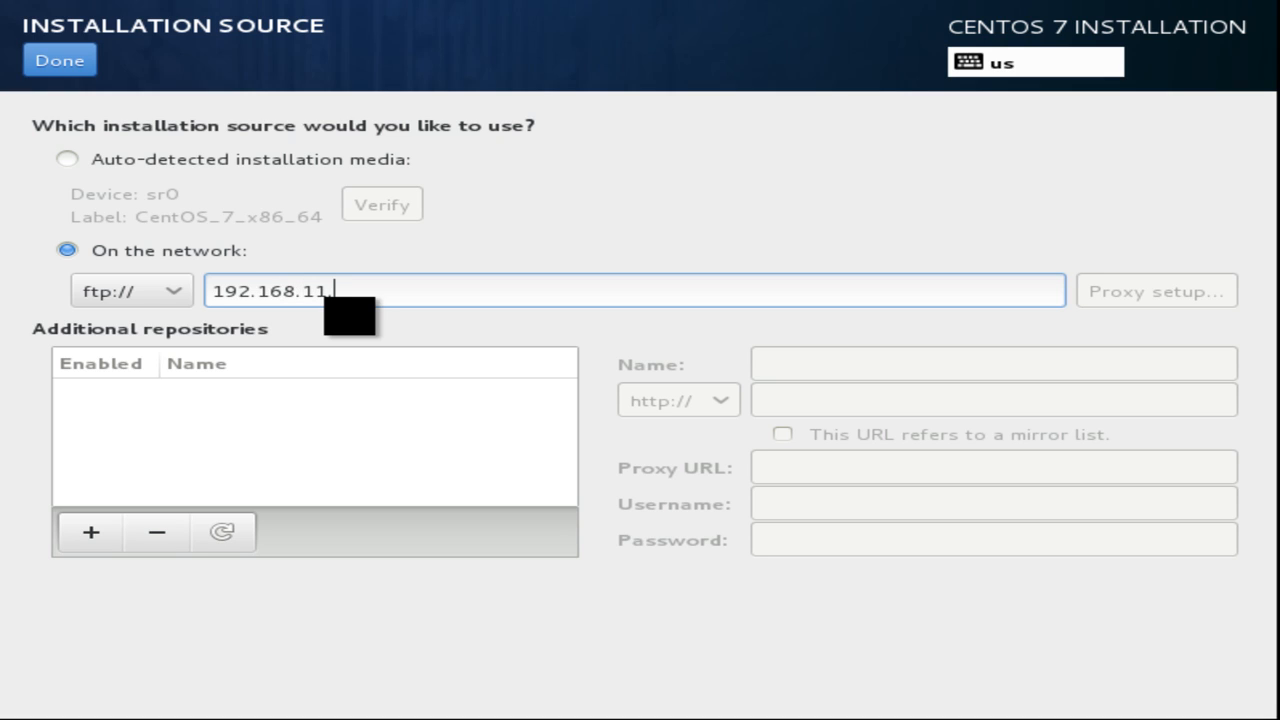
type(".254/pubg")
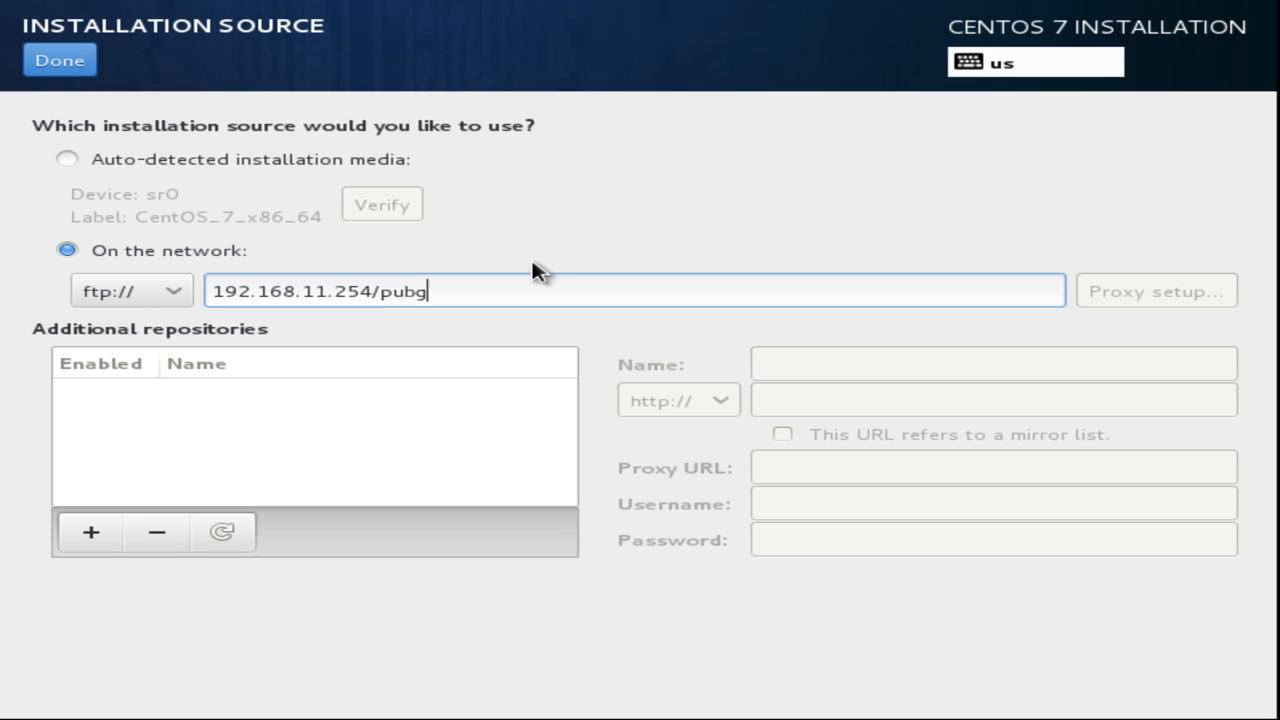
Correct the URL to 192.168.11.254/pub, then revert to the auto-detected installation media.
key("BackSpace")
left_click(165, 291)
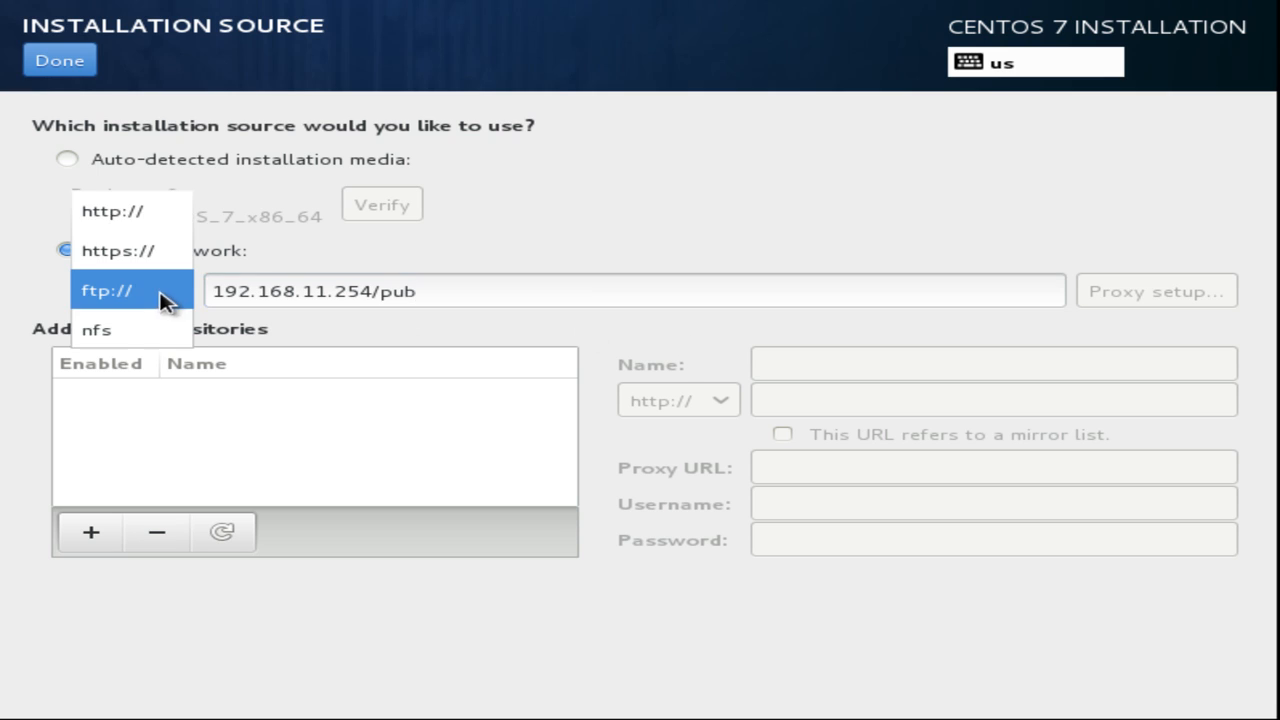
left_click(131, 224)
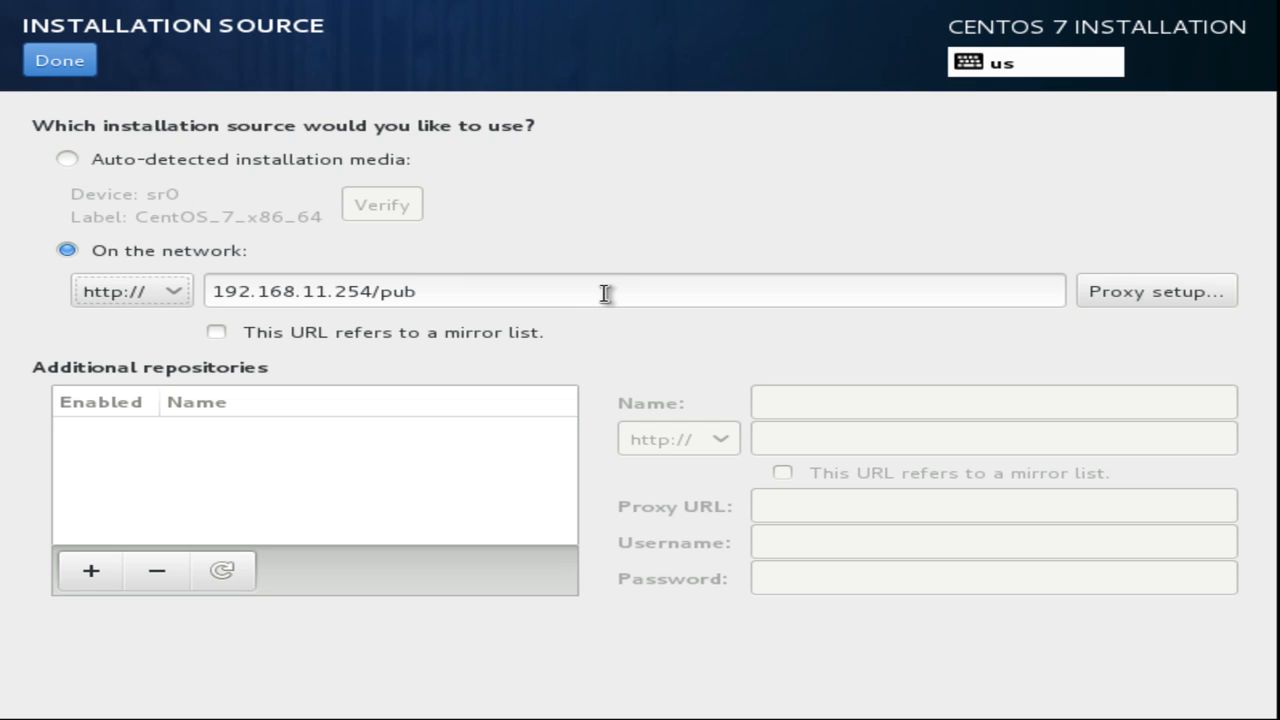
left_click(636, 331)
left_click(178, 162)
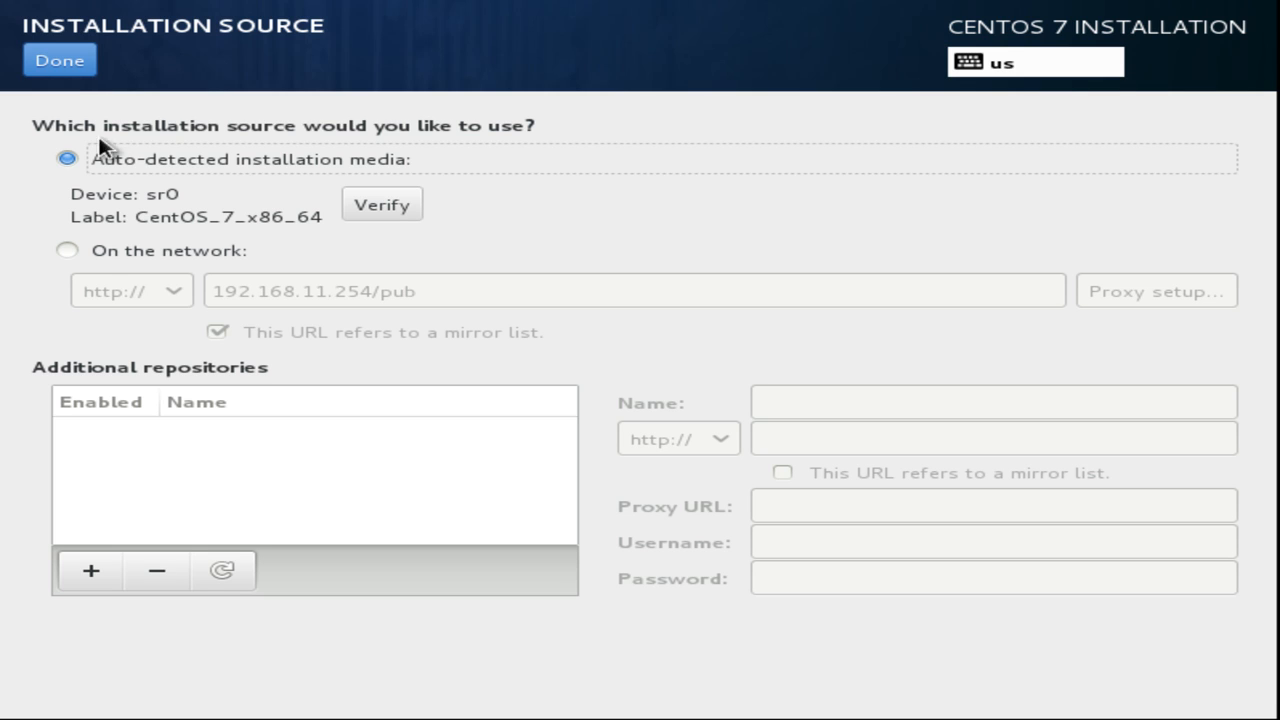
left_click(58, 62)
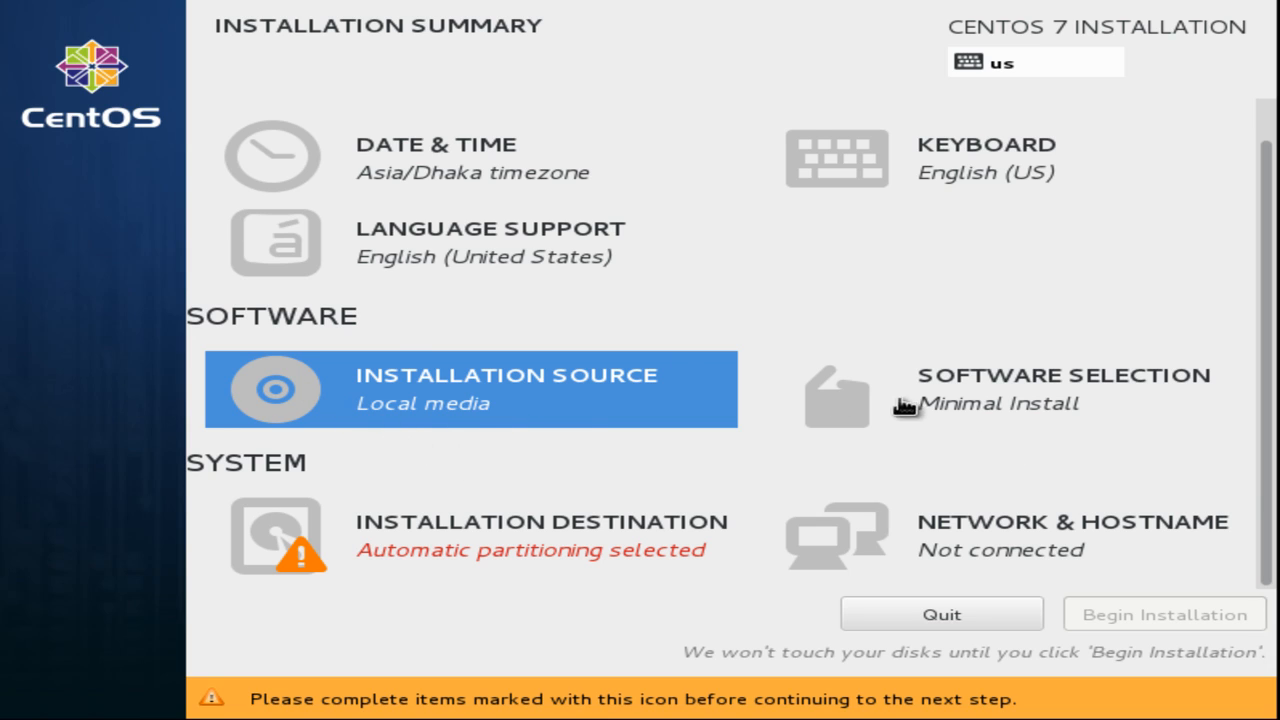
Choose GNOME Desktop as the base environment in Software Selection.
left_click(1058, 408)
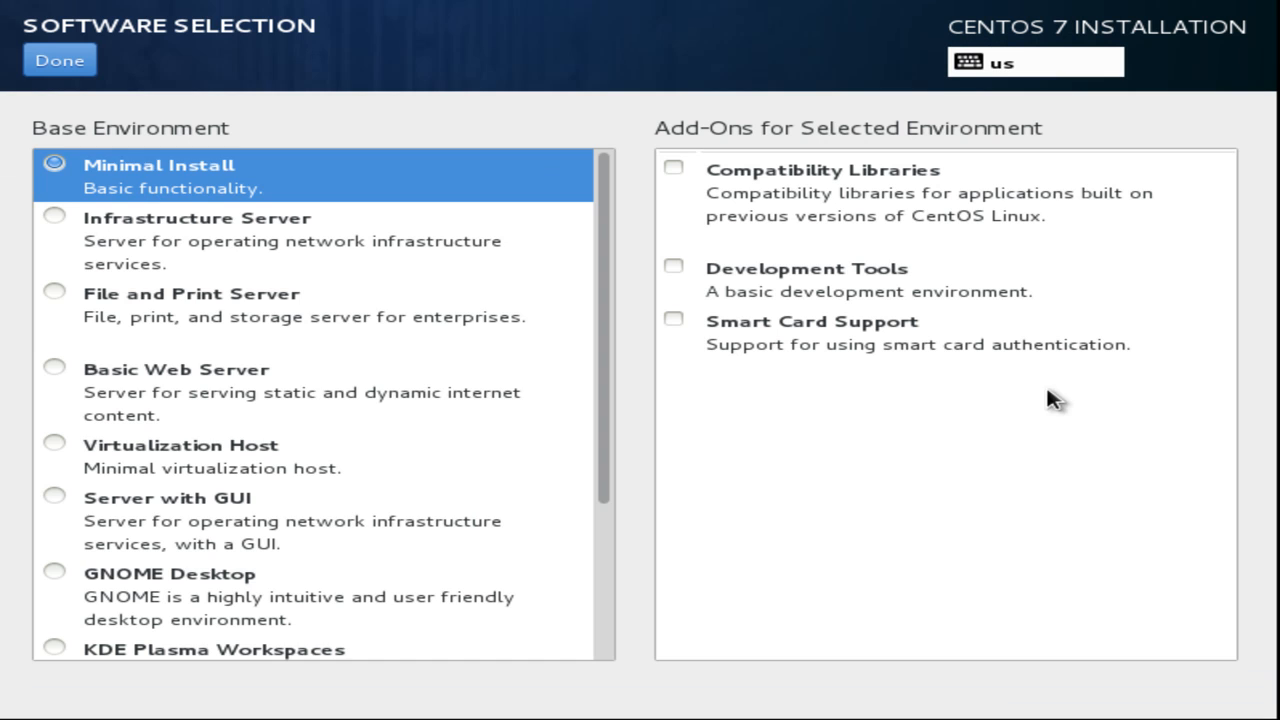
scroll(555, 535, "down", 3)
scroll(584, 607, "up", 3)
scroll(583, 590, "down", 3)
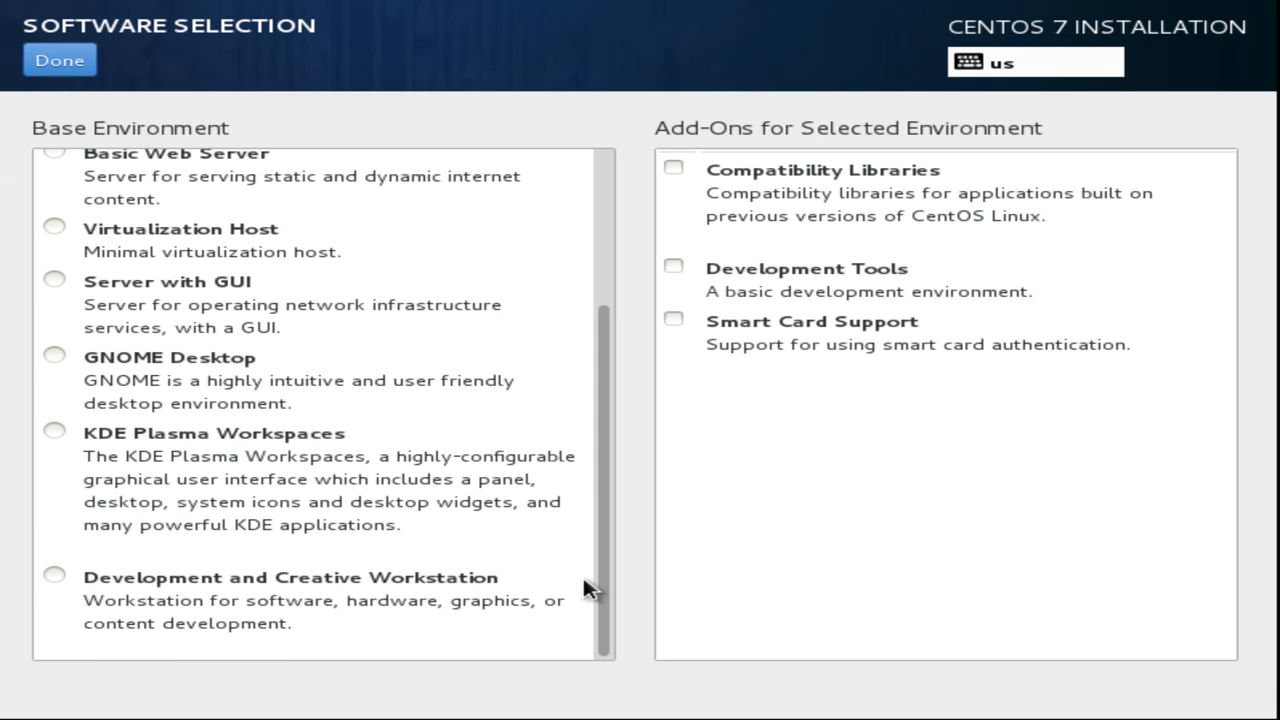
scroll(583, 588, "up", 3)
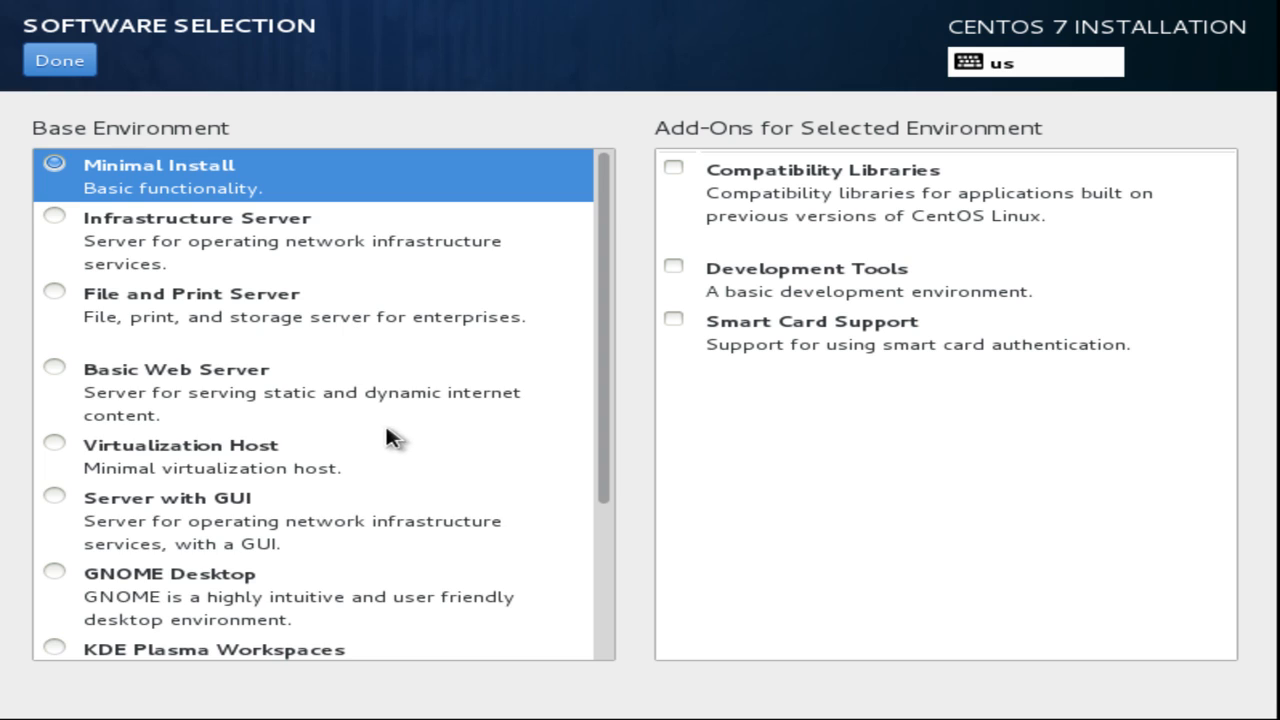
scroll(386, 437, "down", 5)
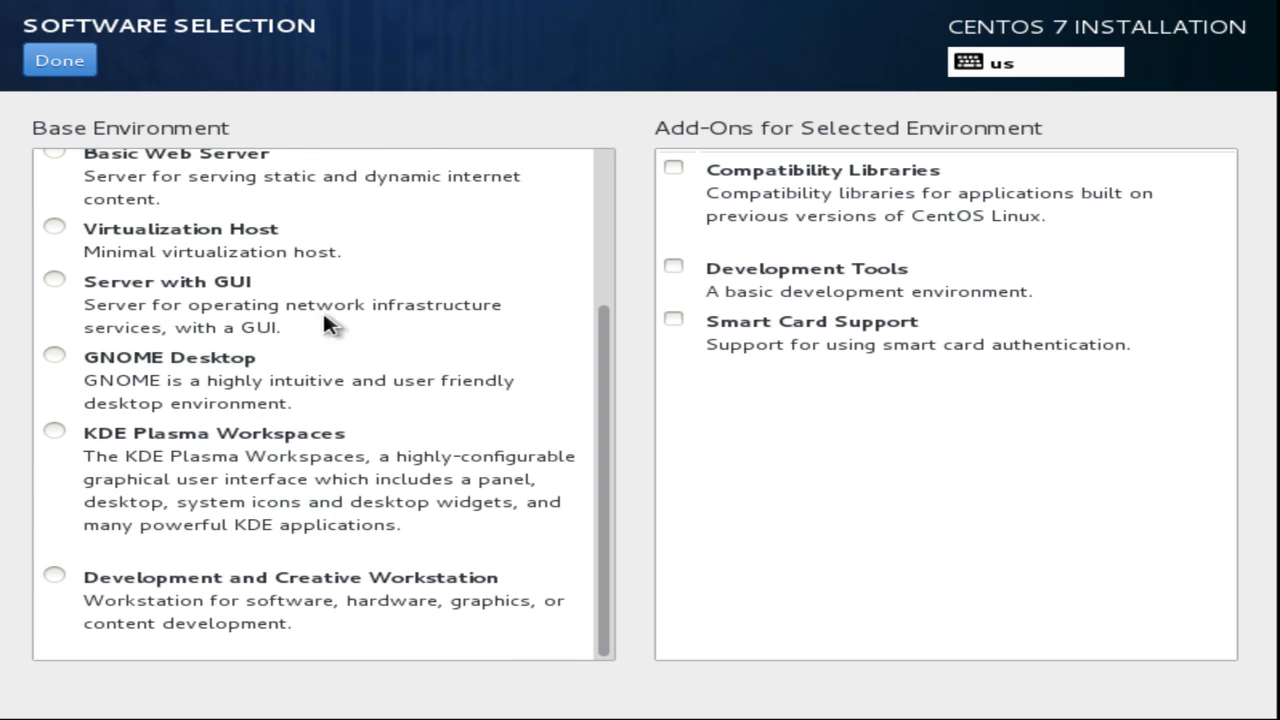
scroll(335, 330, "up", 3)
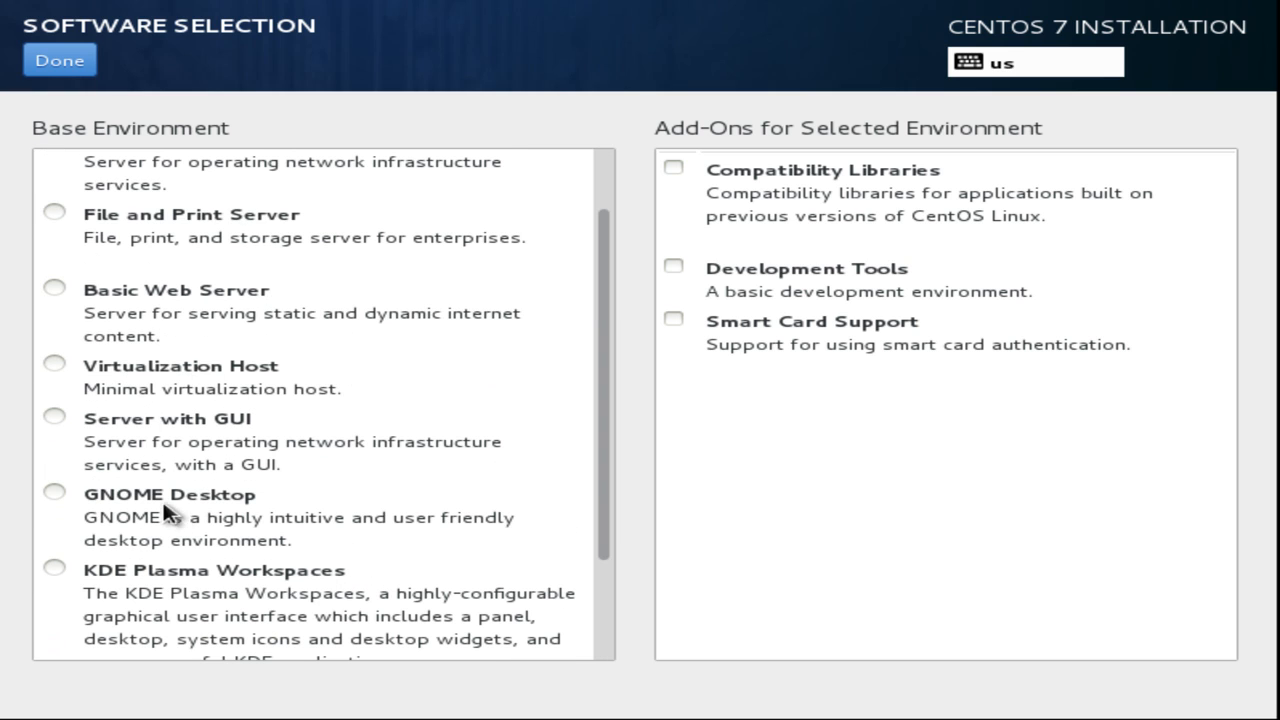
scroll(368, 500, "down", 3)
scroll(380, 515, "up", 5)
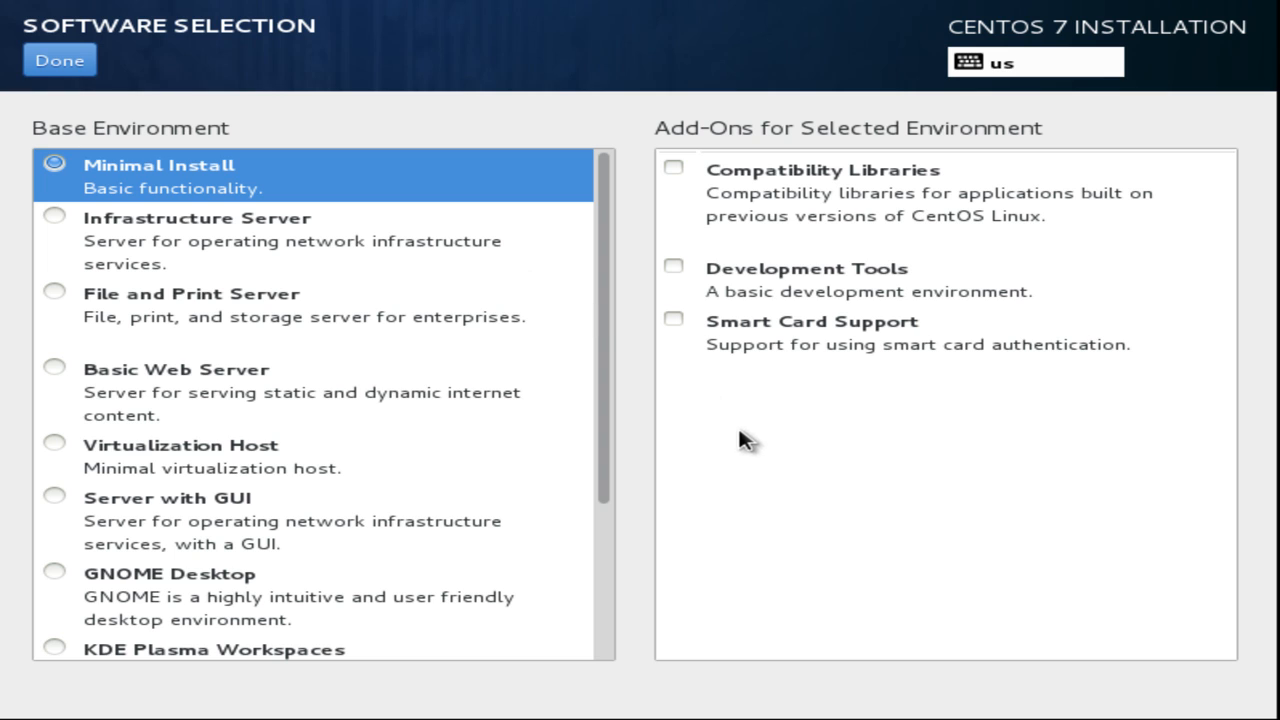
left_click_drag(600, 423, 606, 597)
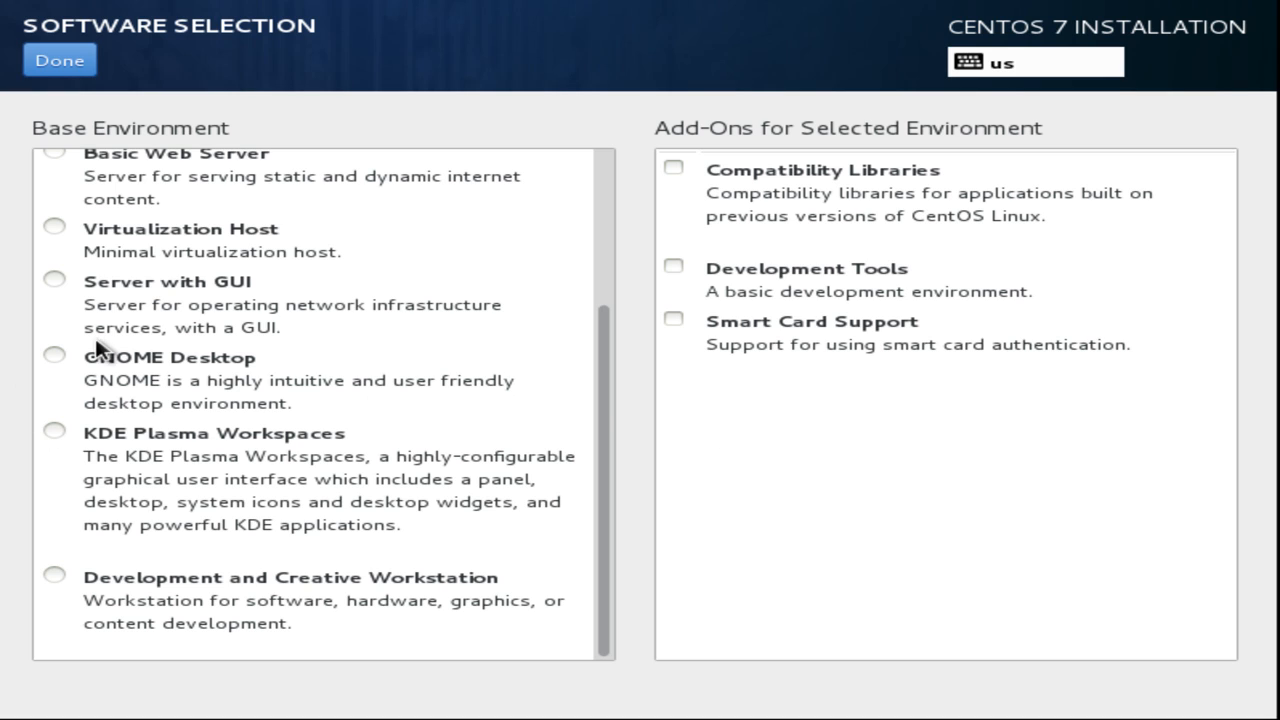
left_click(55, 356)
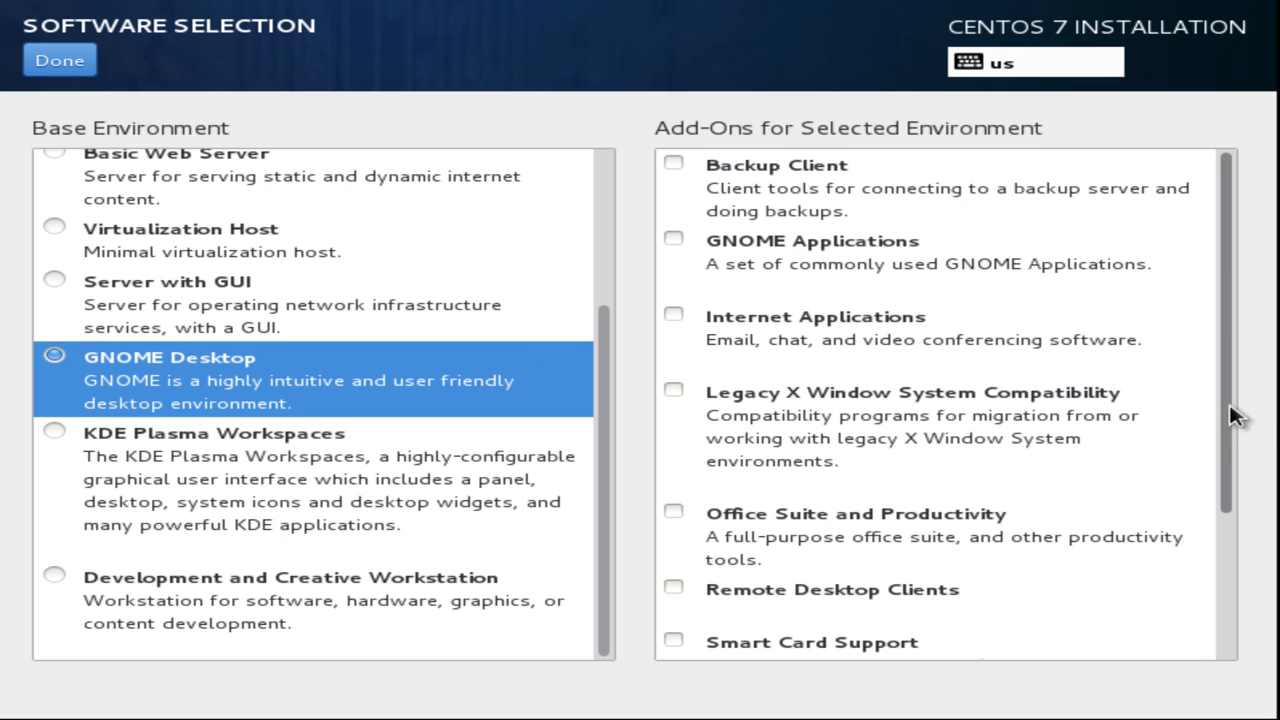
Add the Remote Desktop Clients add-on and confirm the software selection.
left_click_drag(1229, 420, 1229, 606)
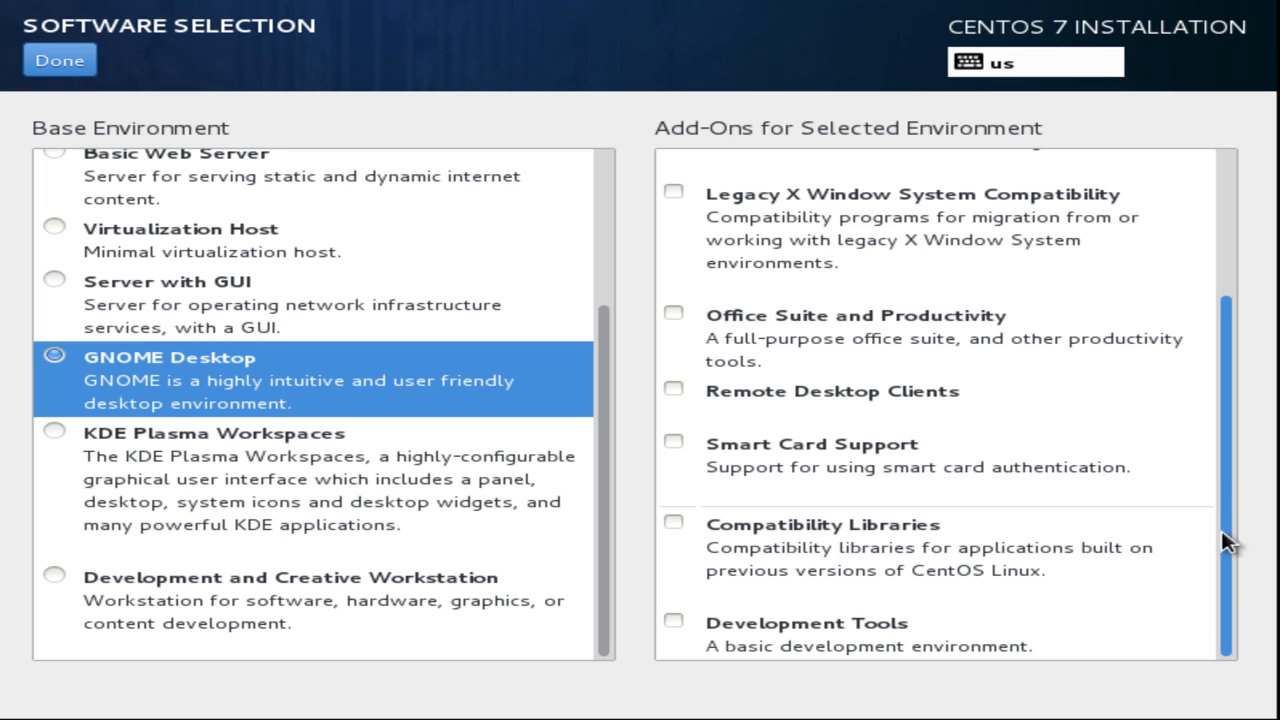
left_click_drag(1229, 541, 1211, 294)
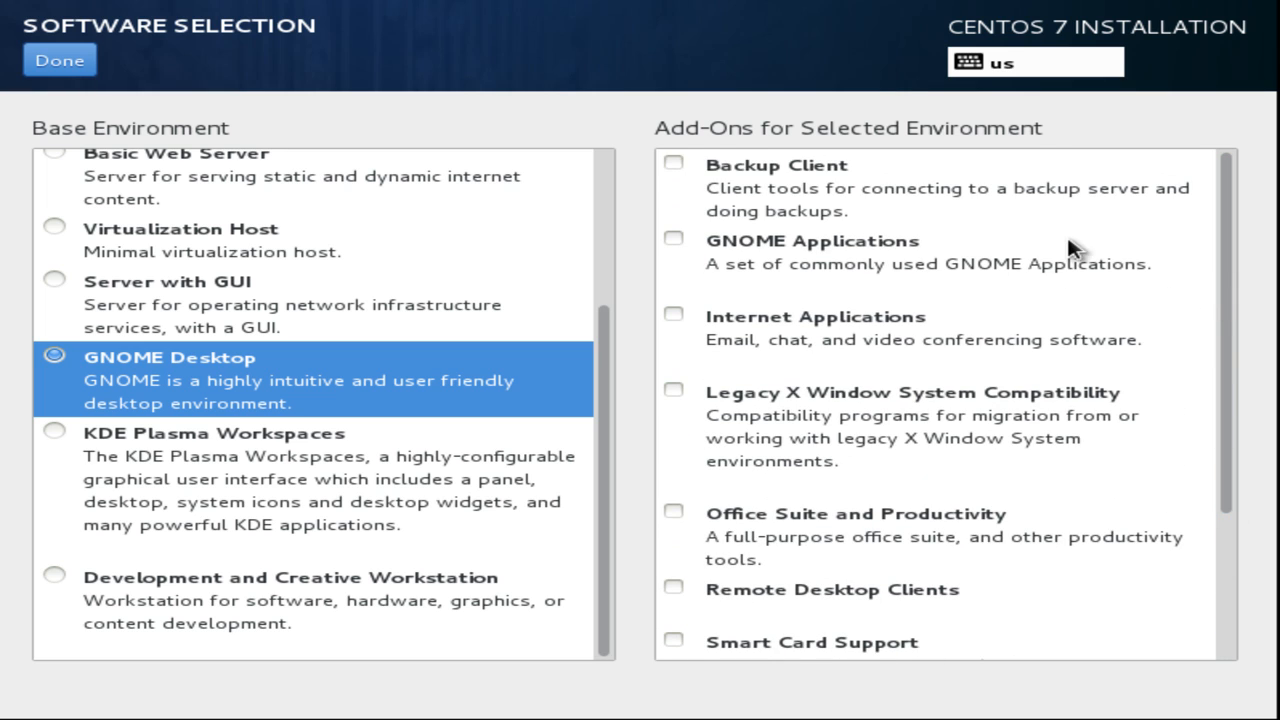
left_click_drag(1231, 366, 1248, 510)
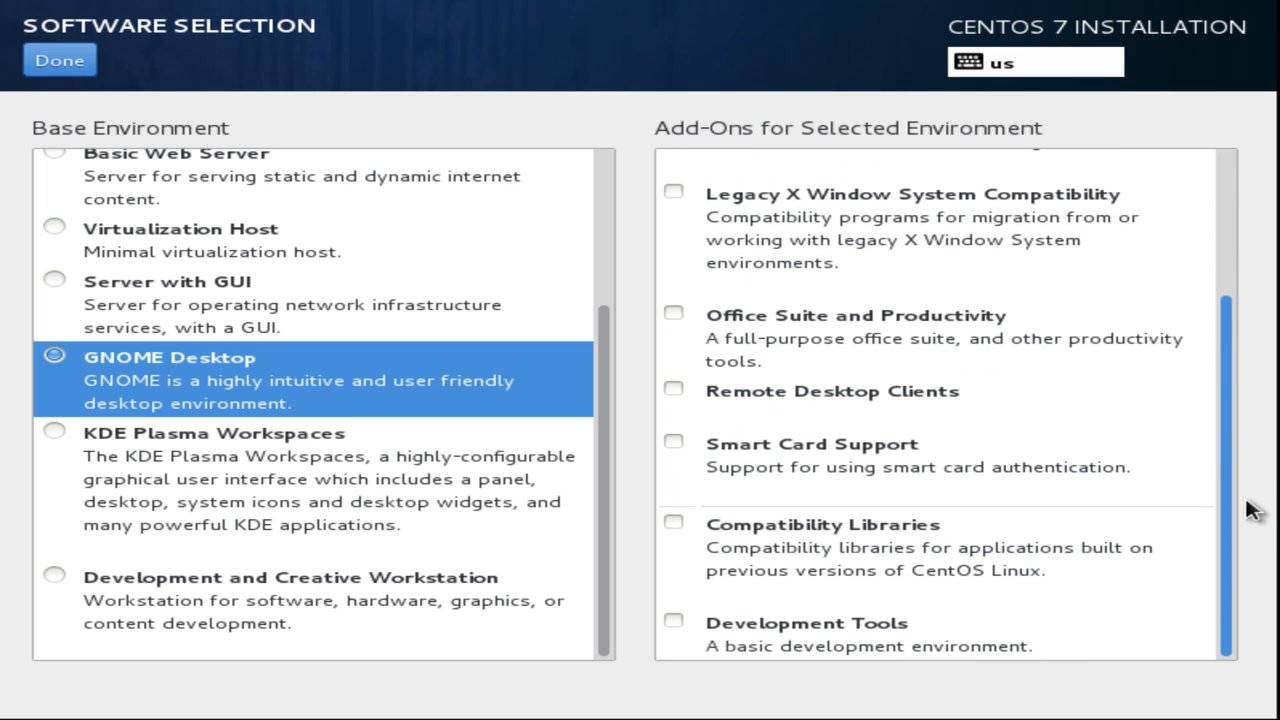
left_click(674, 388)
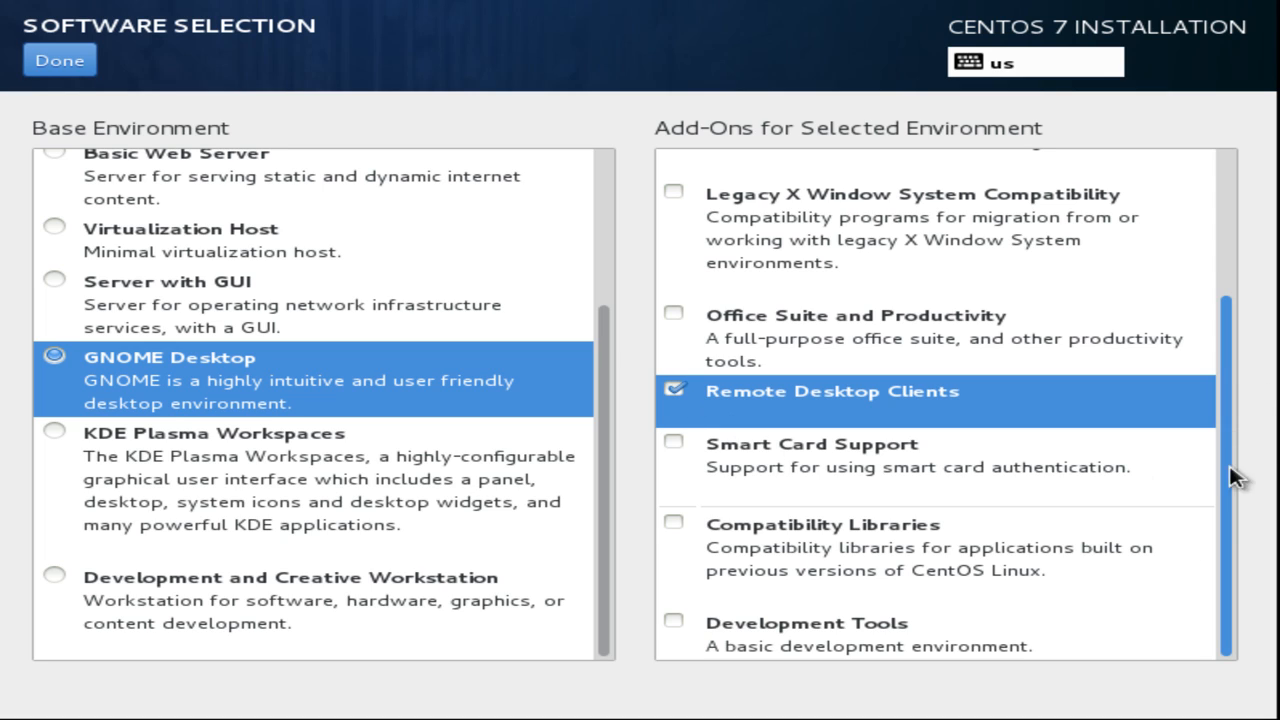
left_click_drag(1232, 534, 1222, 375)
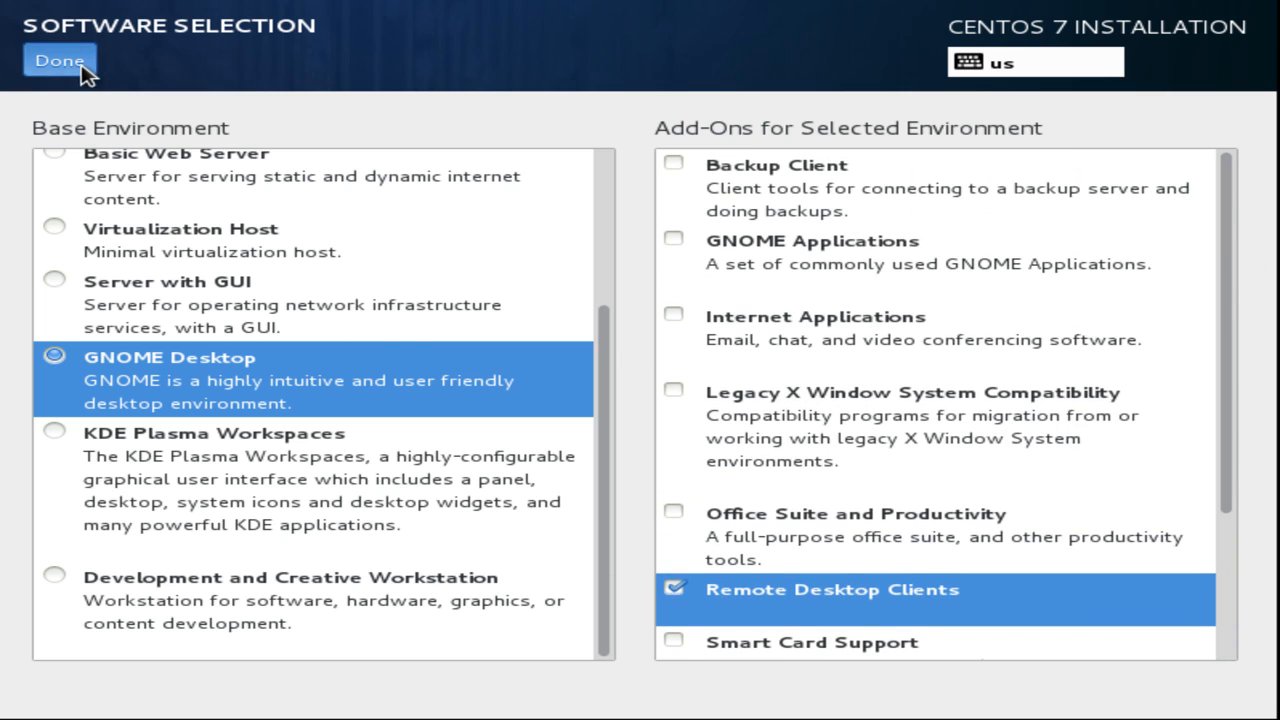
left_click(60, 62)
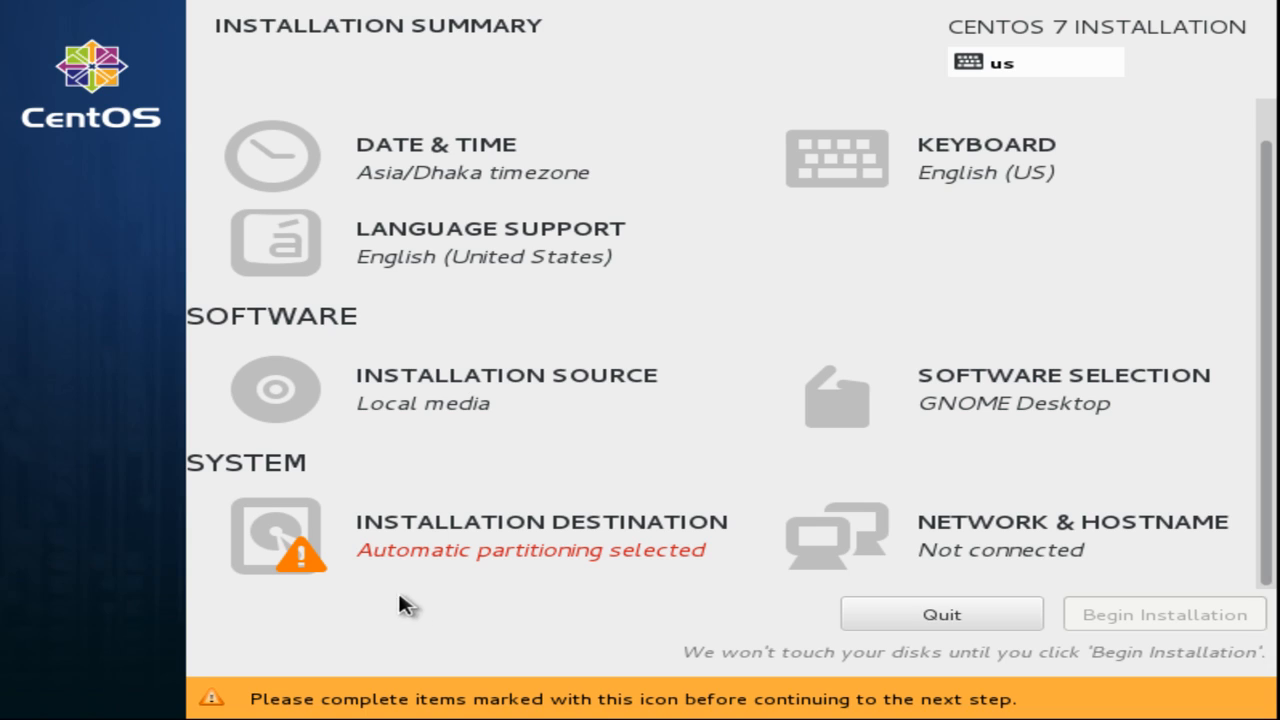
Choose manual partitioning for the 25.6 GB sda disk and proceed to Manual Partitioning.
left_click(353, 531)
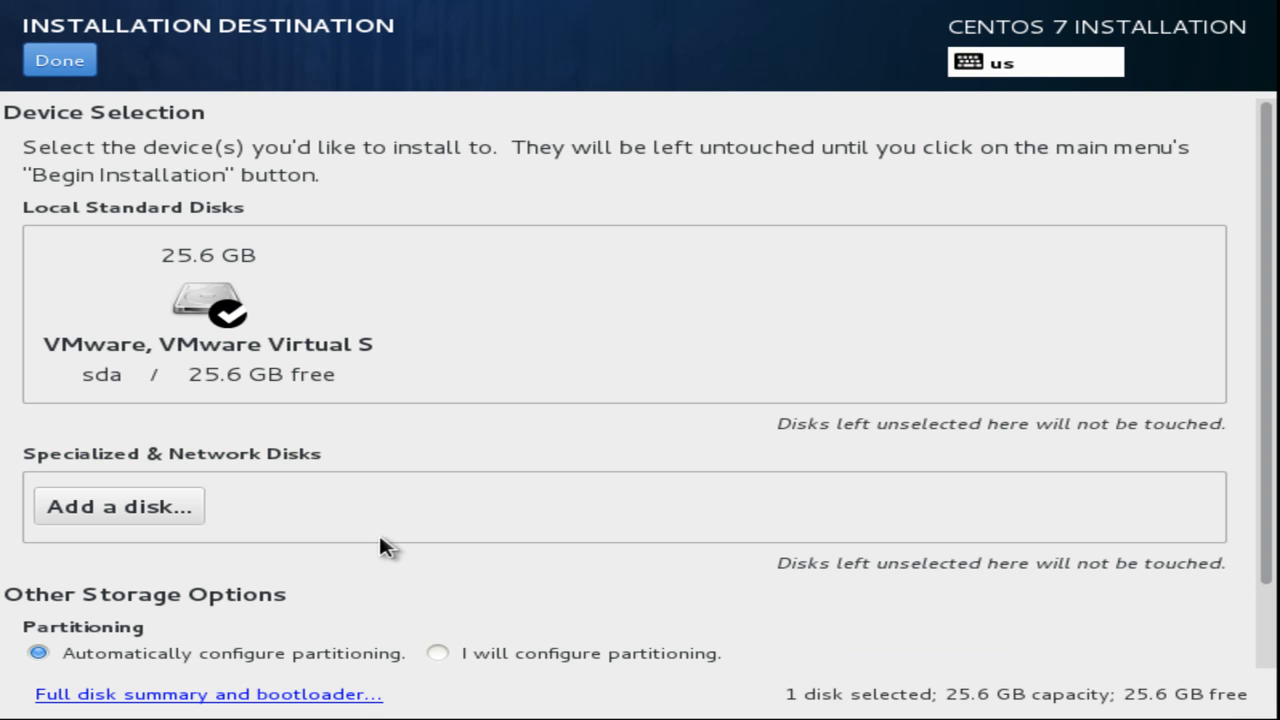
scroll(380, 450, "down", 2)
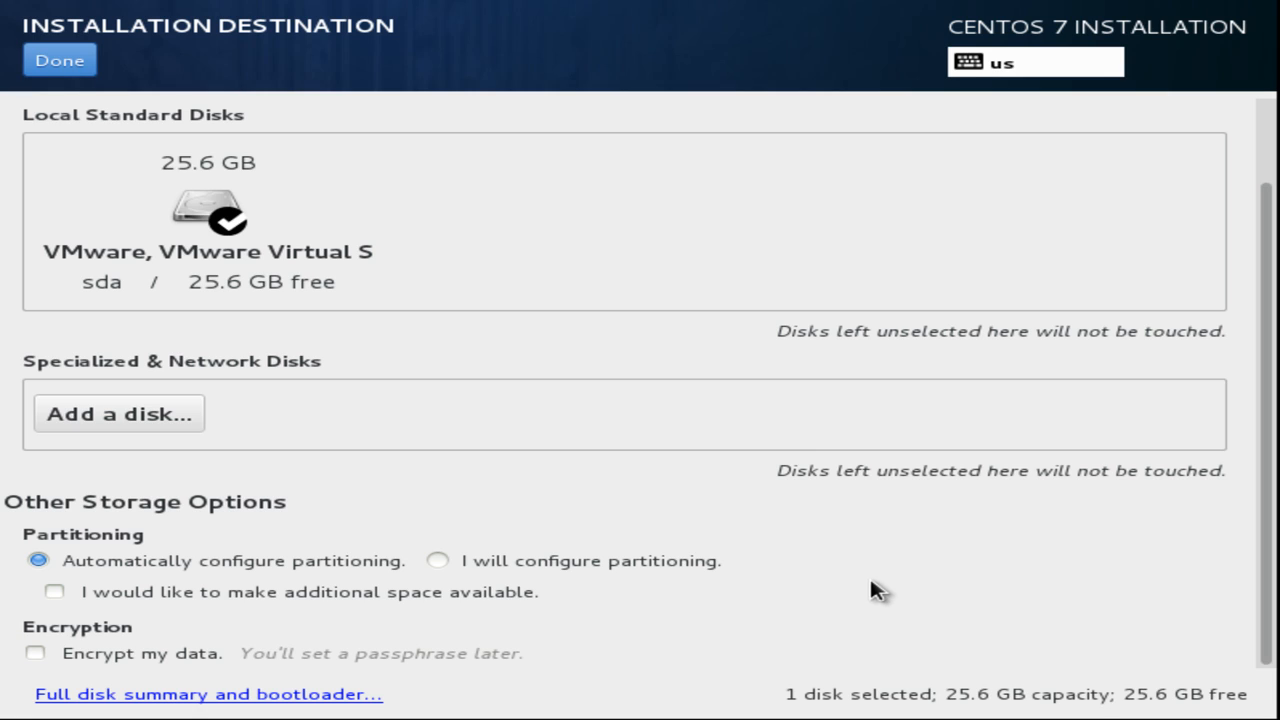
left_click(440, 561)
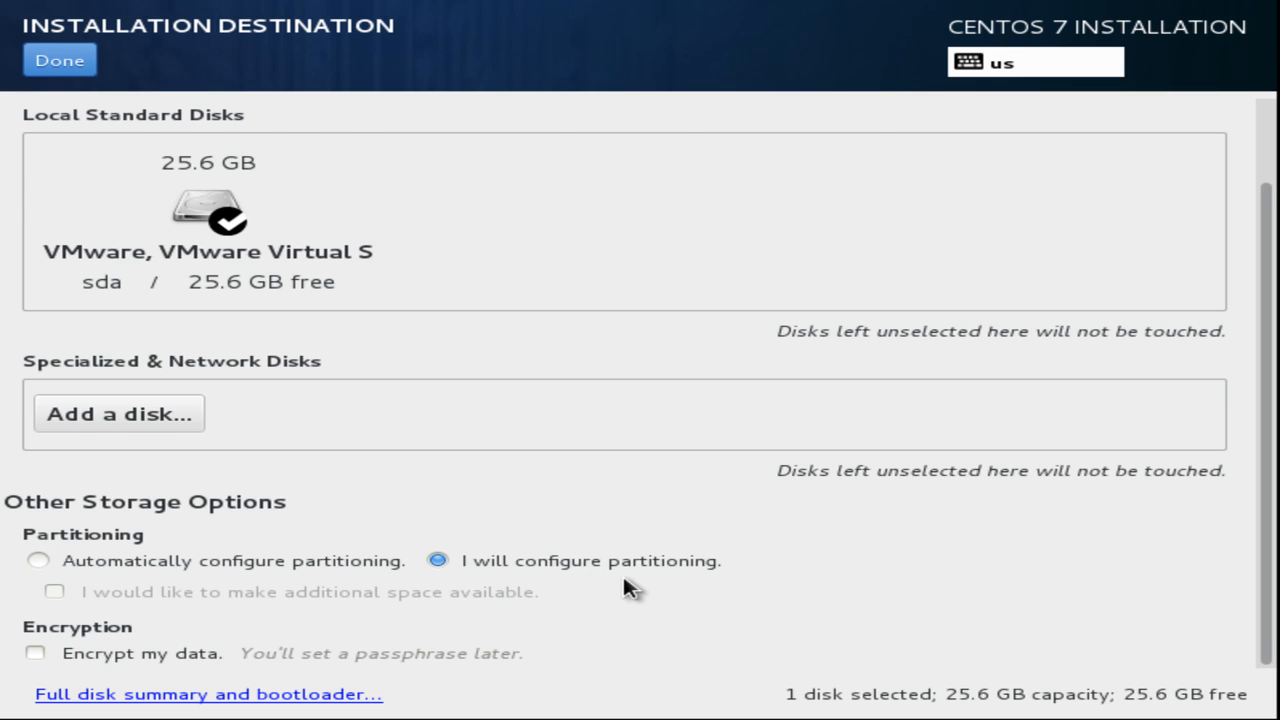
scroll(623, 589, "up", 2)
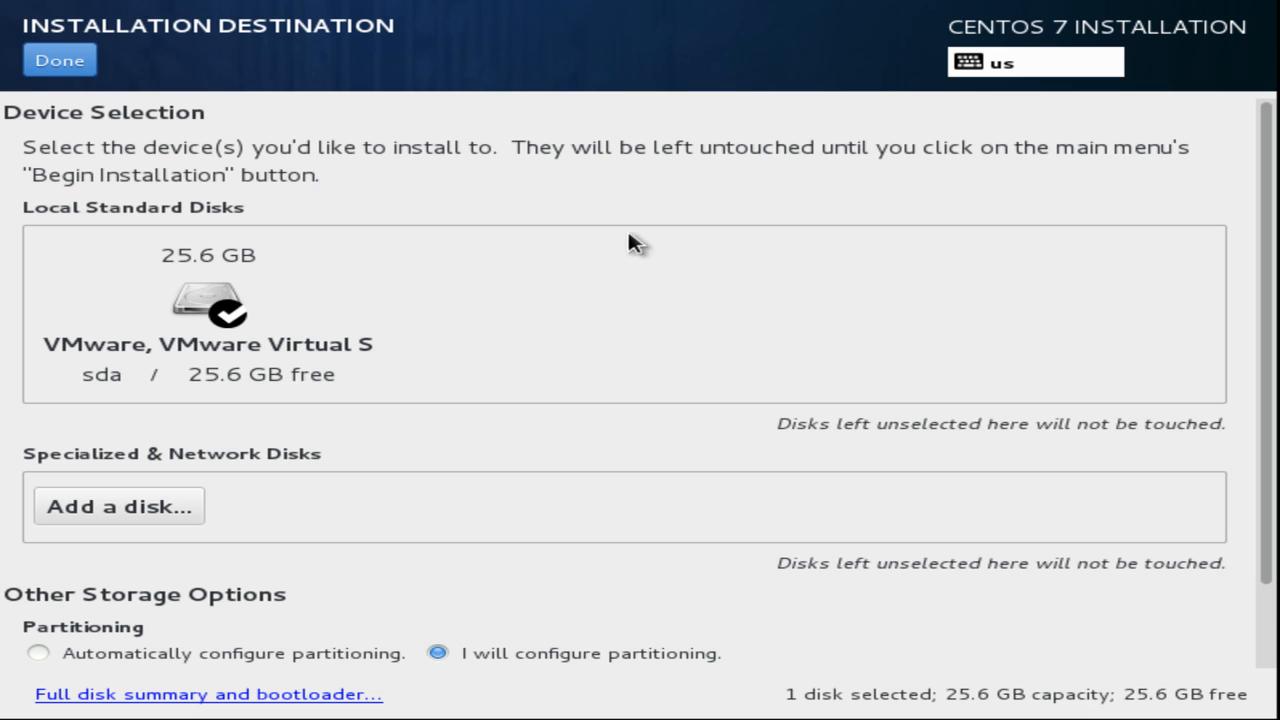
left_click(86, 68)
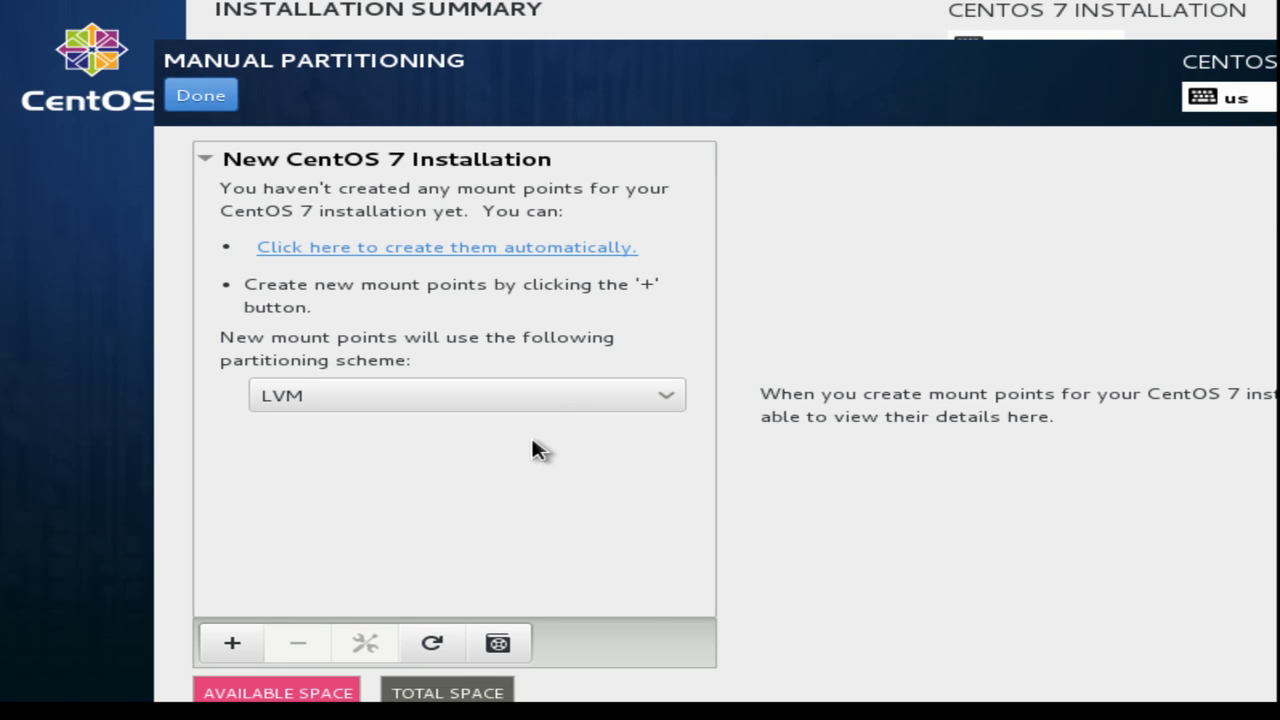
Switch the partitioning scheme from LVM to Standard Partition and bring up the new mount point form.
left_click(630, 396)
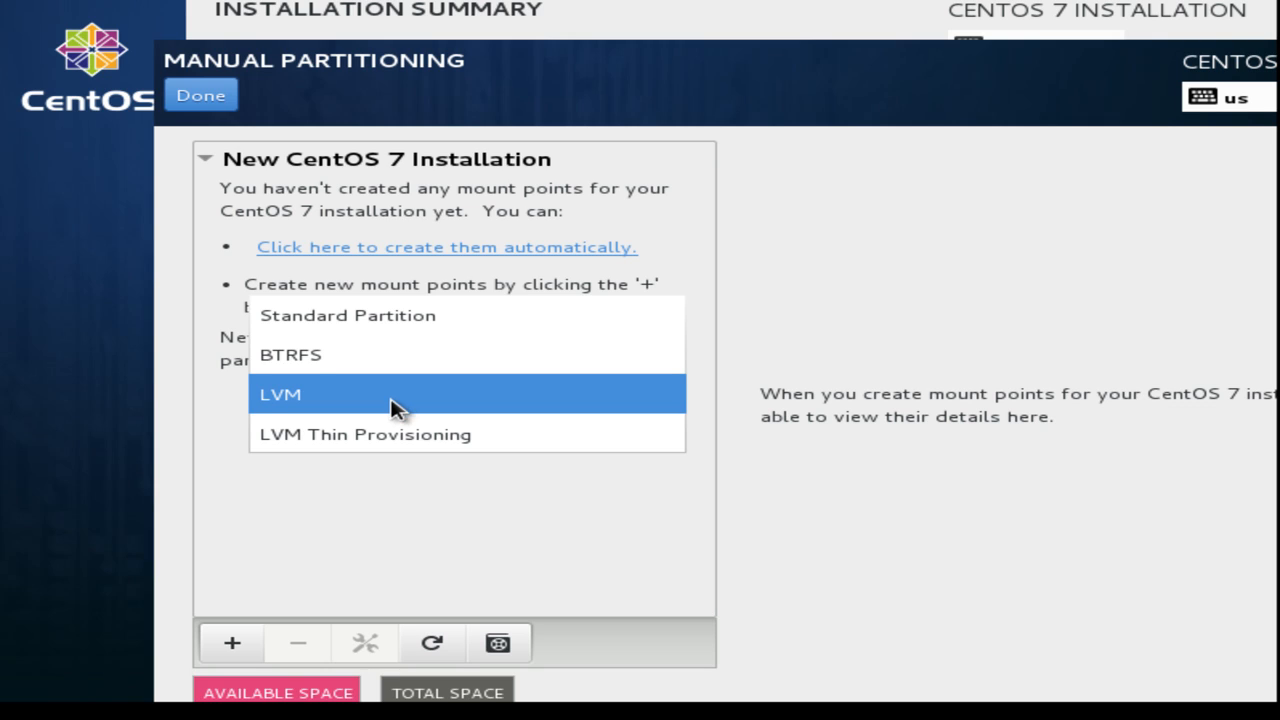
left_click(410, 316)
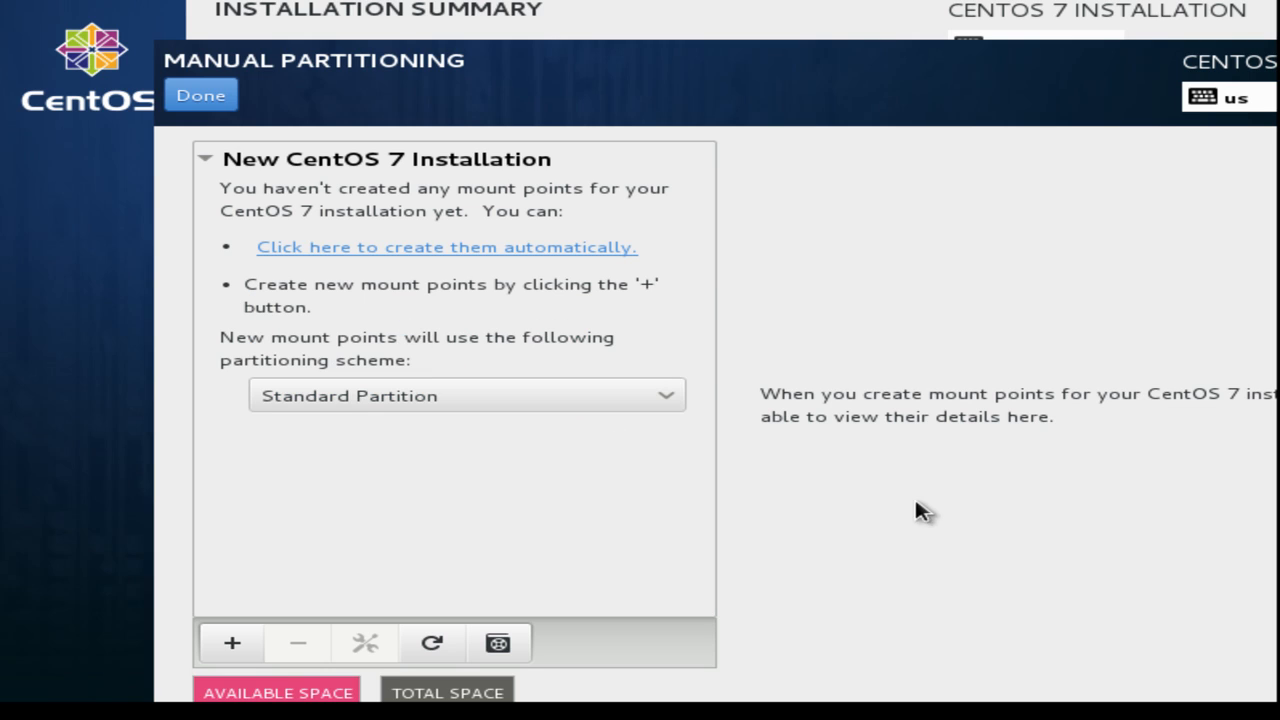
left_click(230, 641)
left_click(234, 643)
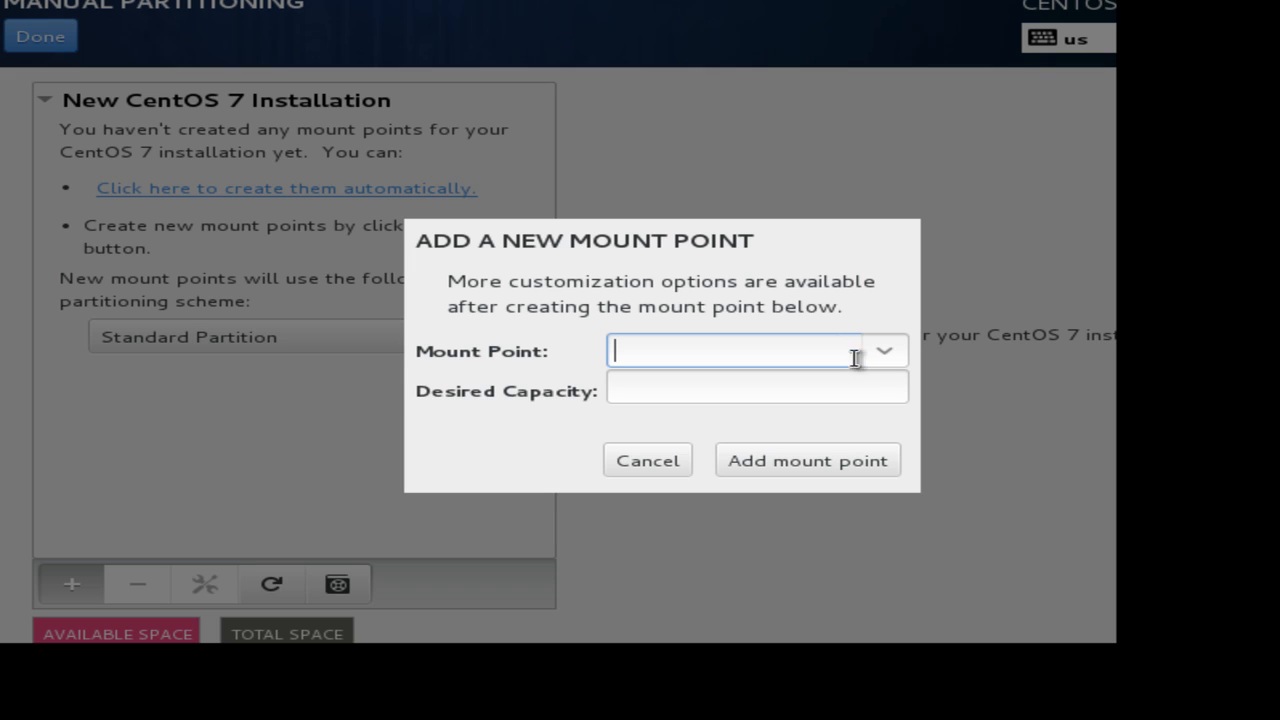
Add a /boot mount point with a desired capacity of 500 MB.
left_click(886, 358)
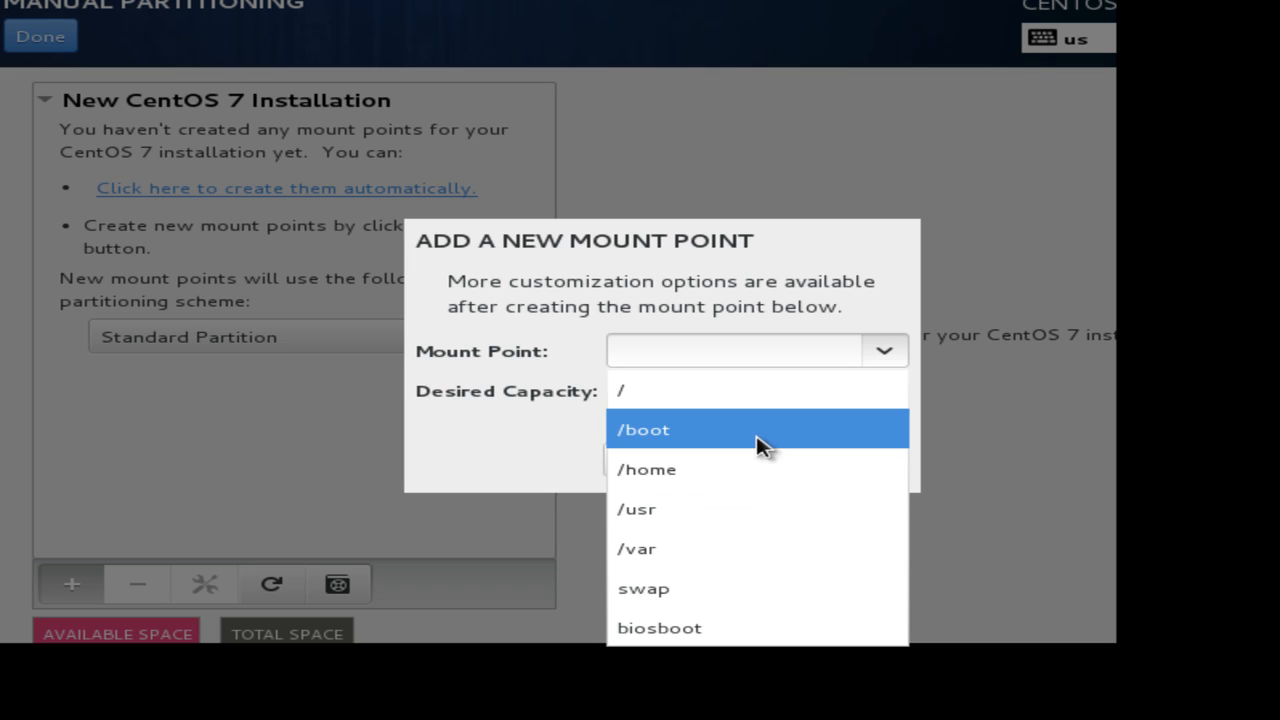
left_click(703, 430)
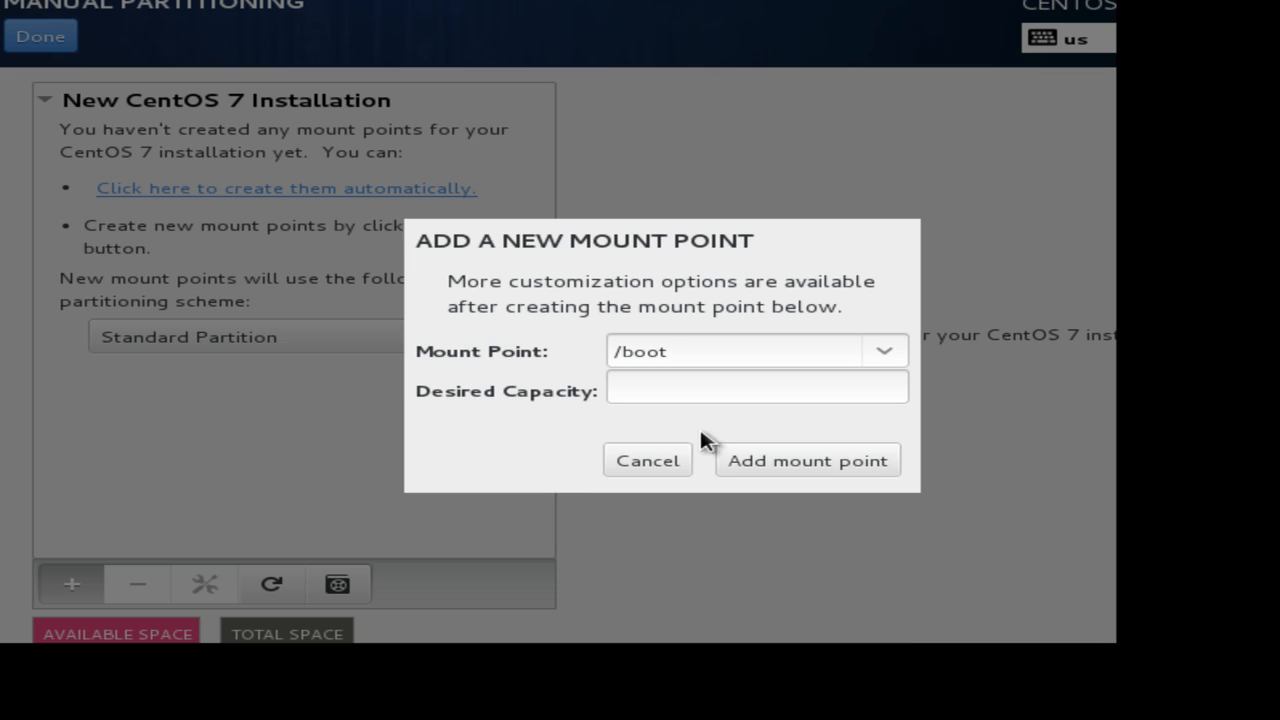
left_click(693, 391)
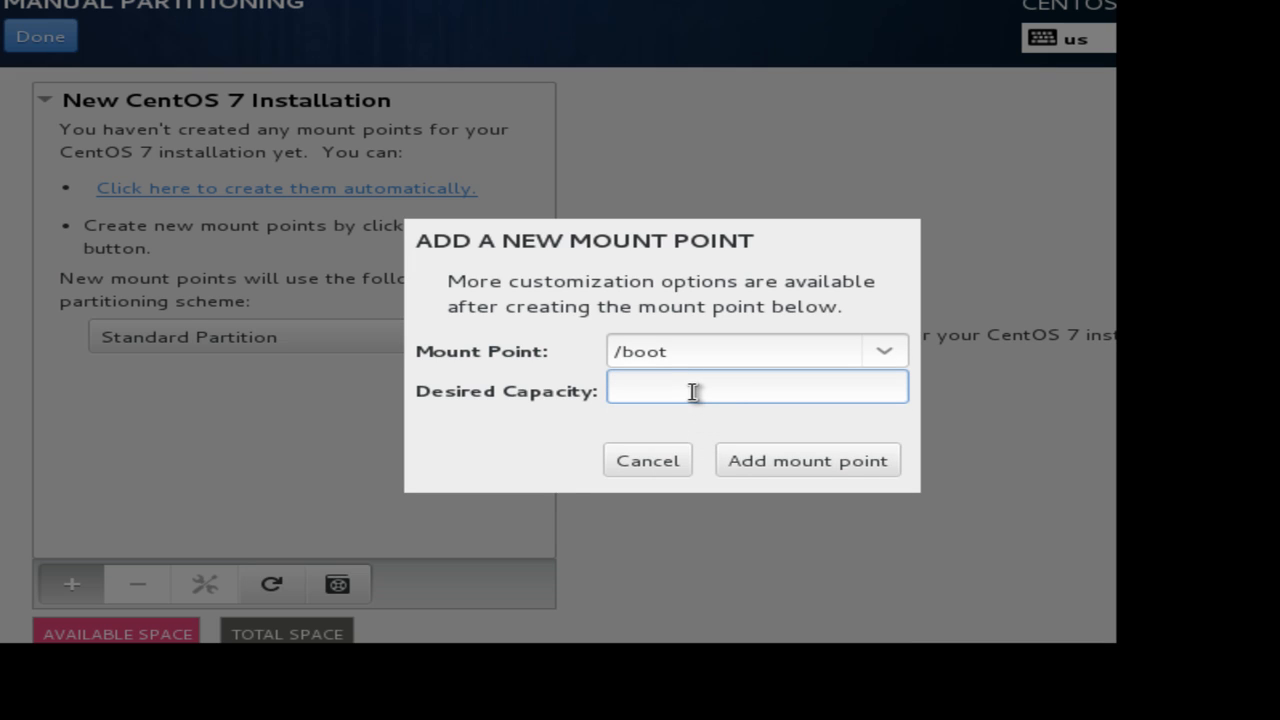
type("500 M")
type("B")
left_click(797, 460)
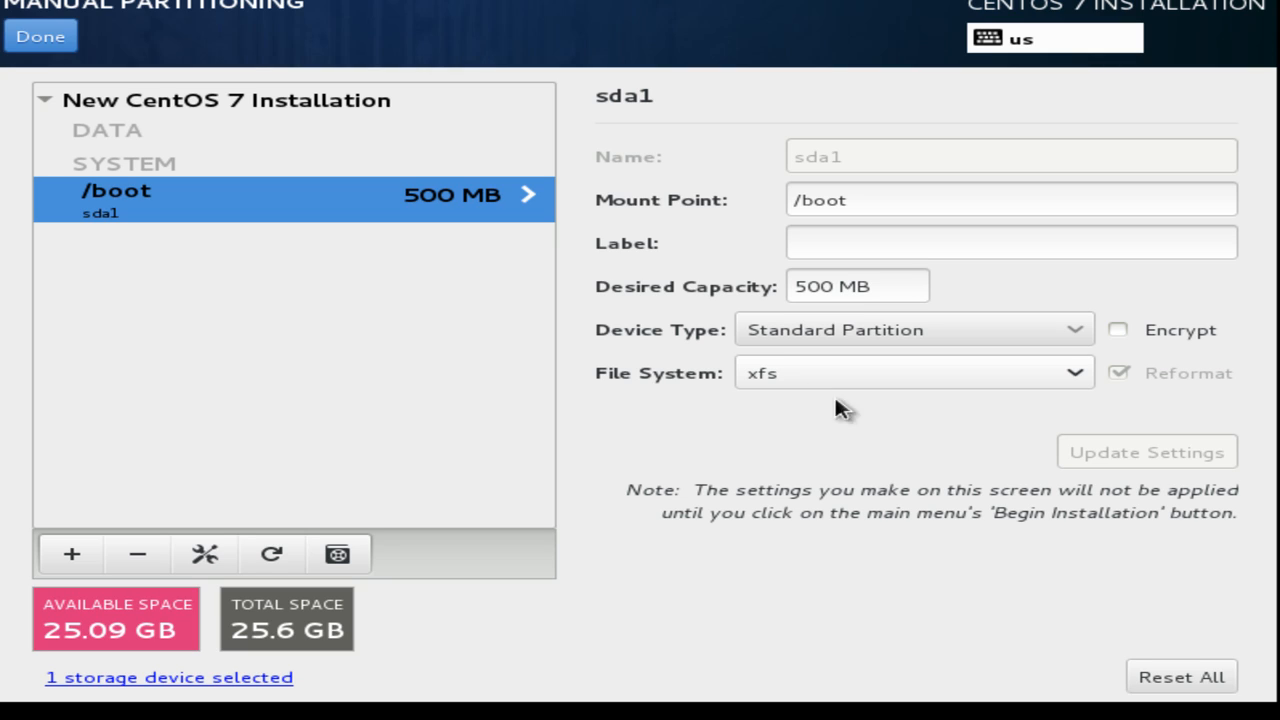
Keep xfs as the /boot file system and begin another new mount point.
left_click(948, 372)
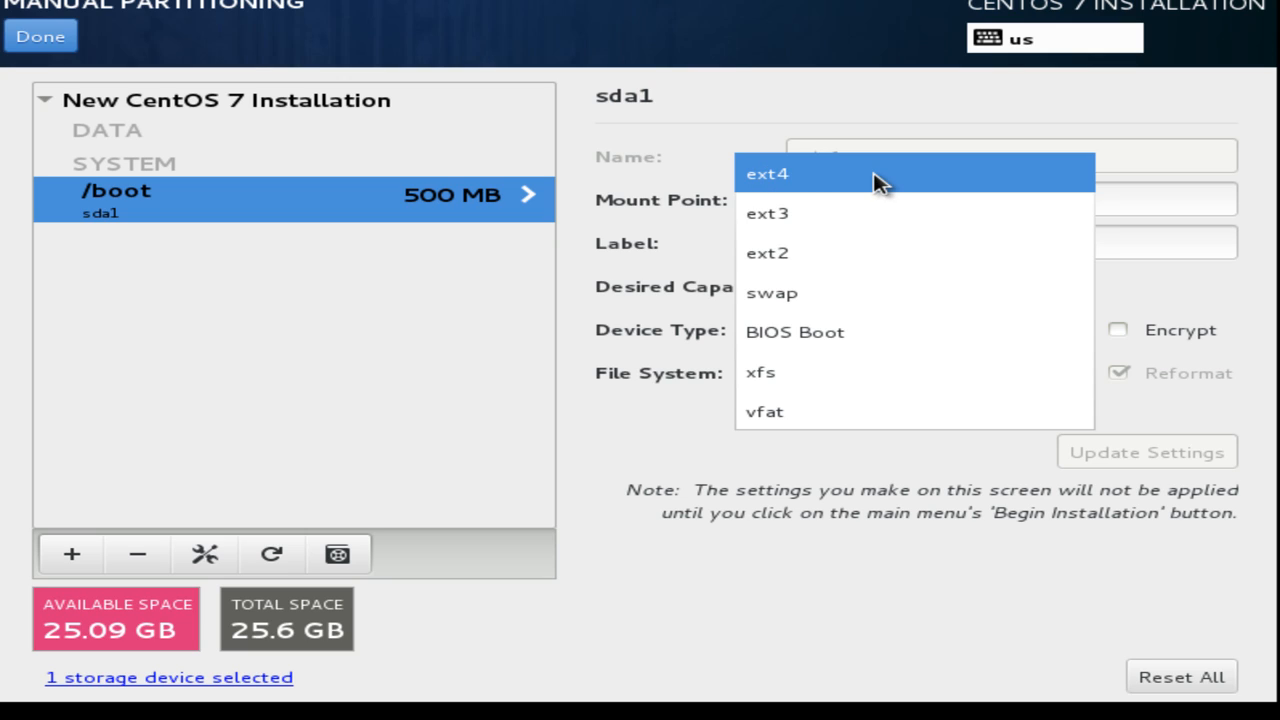
left_click(840, 388)
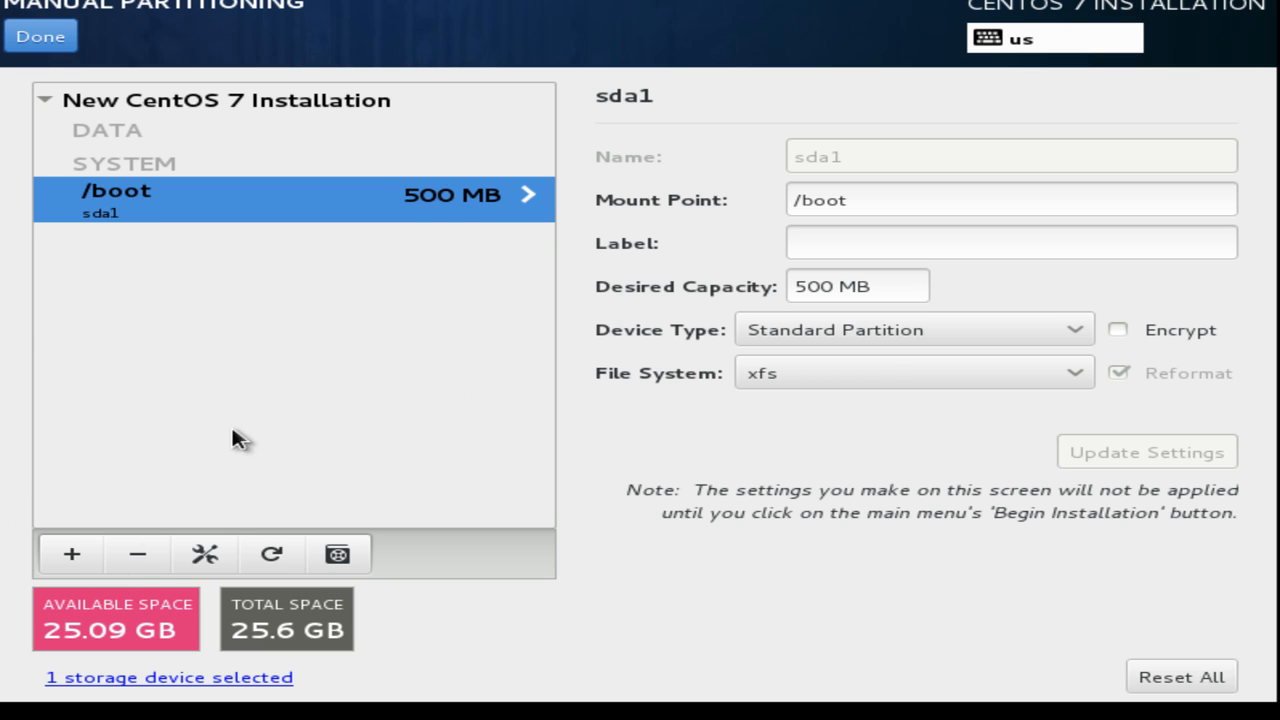
left_click(66, 552)
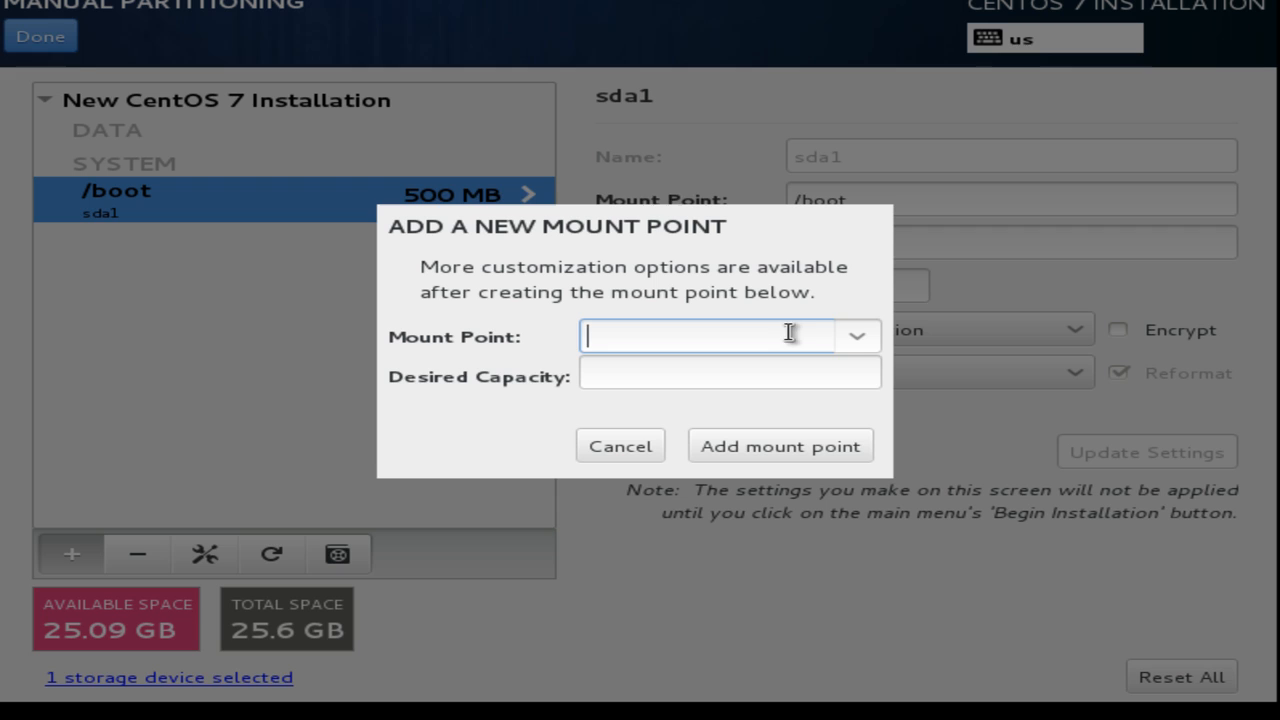
Add a / root mount point with a desired capacity of 20 GB.
left_click(857, 336)
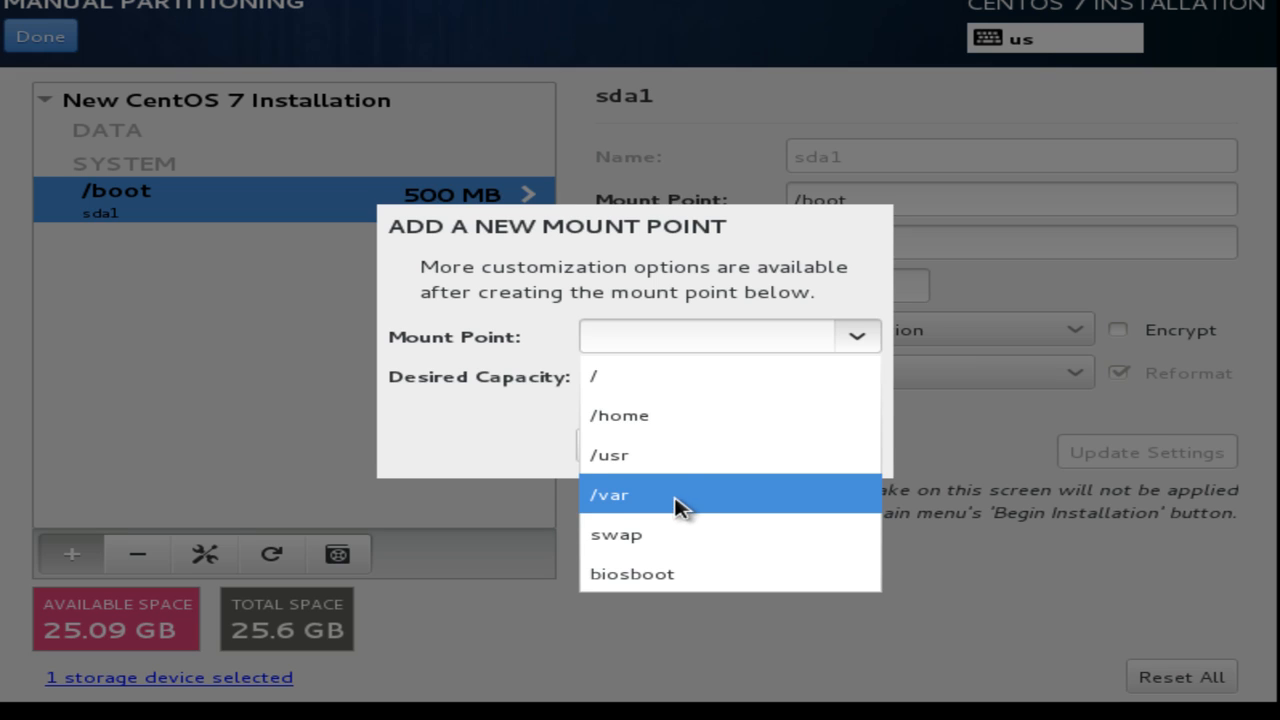
left_click(640, 383)
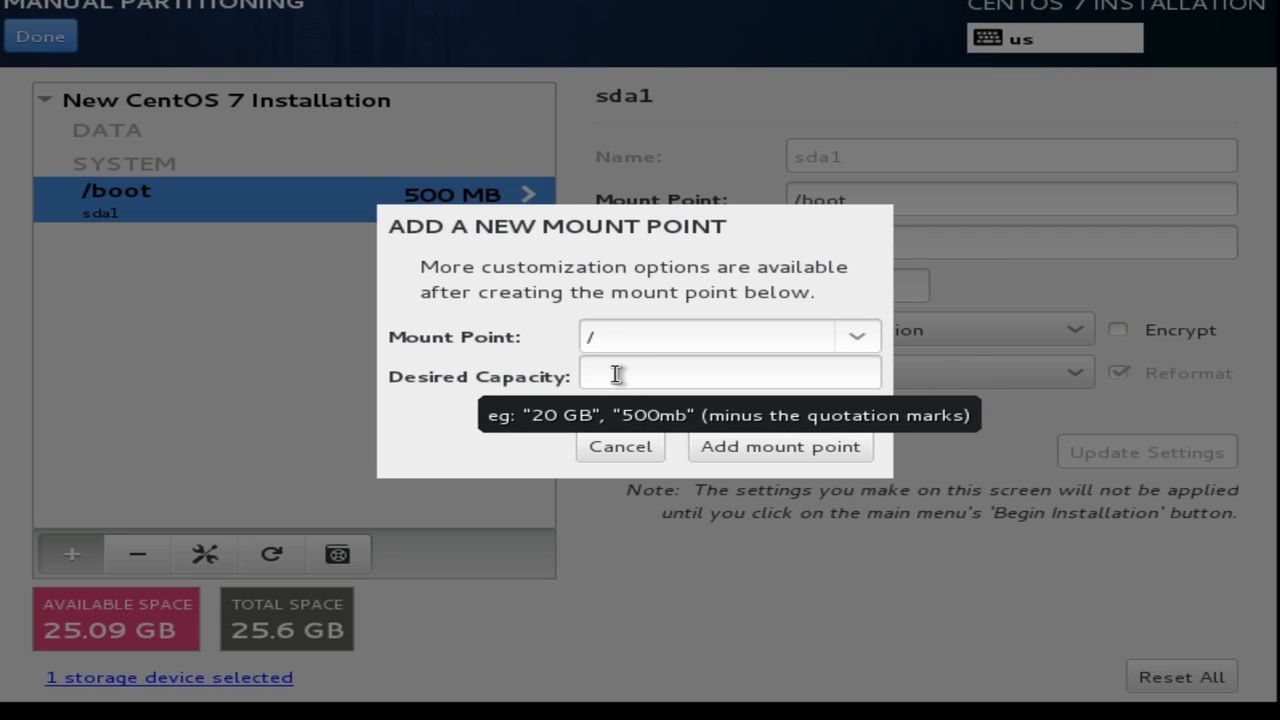
left_click(612, 372)
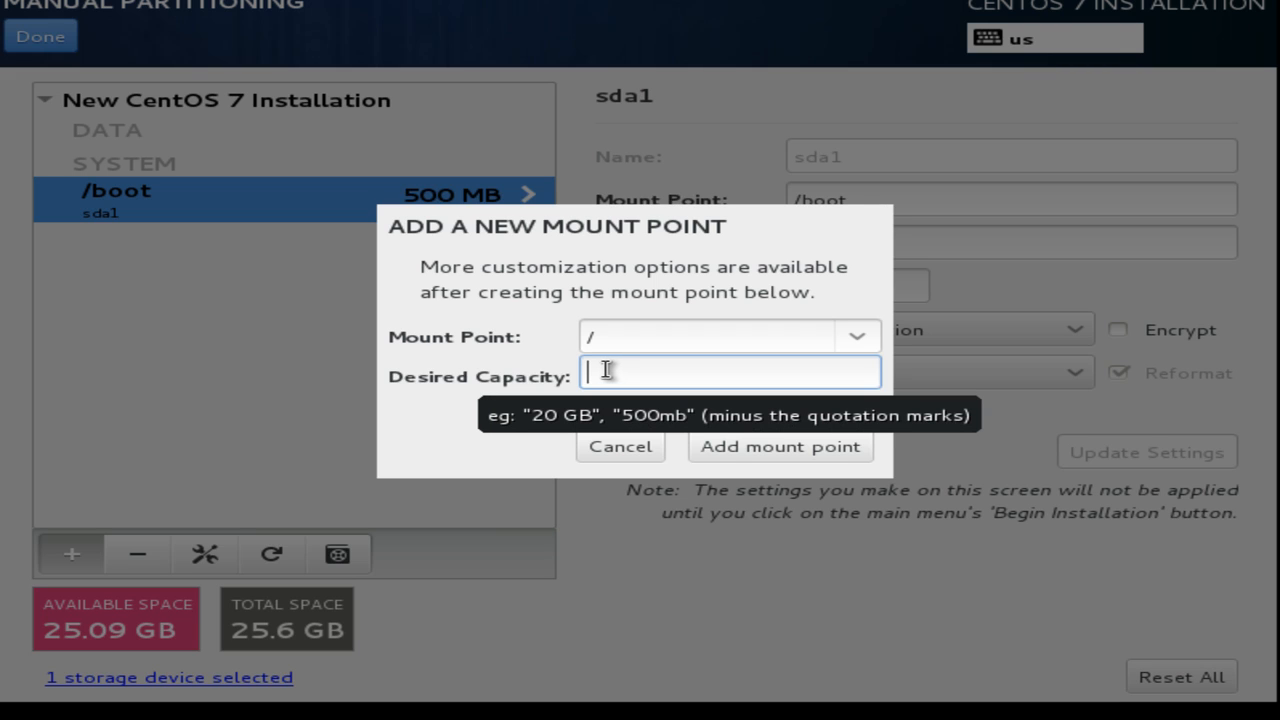
type("2")
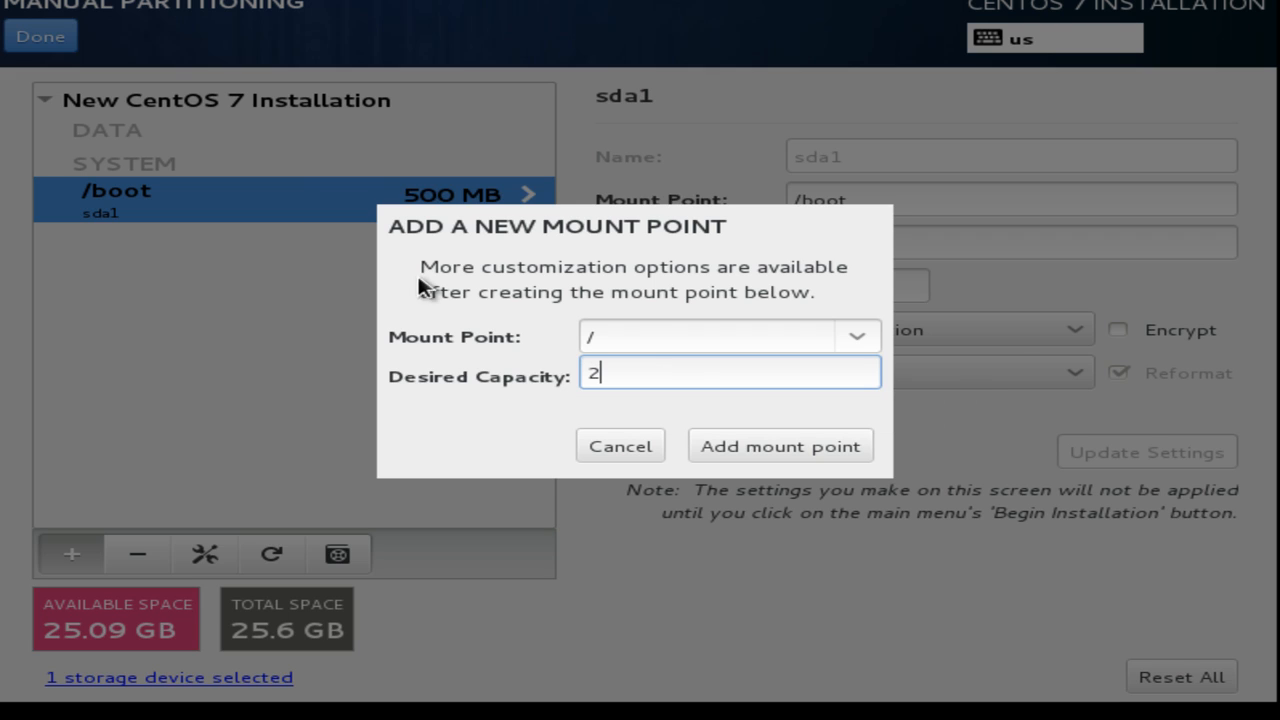
type("GB")
left_click(826, 442)
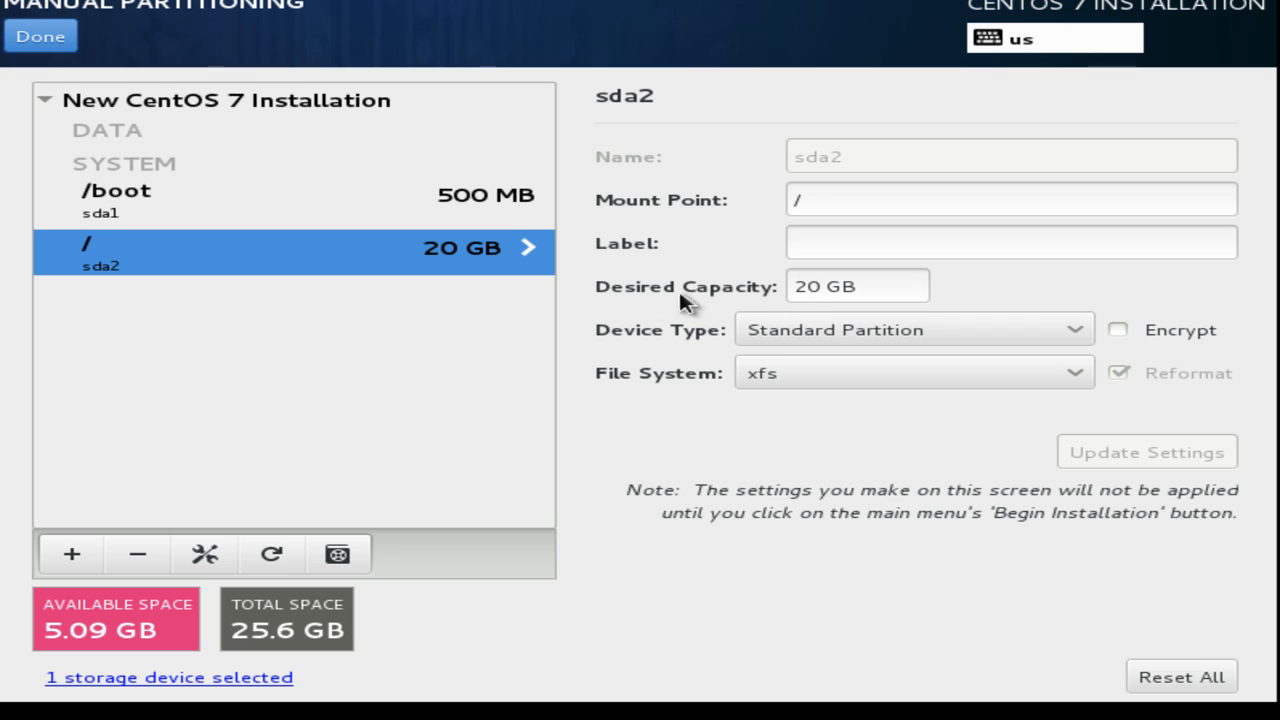
Resize the / root partition from 20 GB to 18 GB, leaving 7.09 GB free.
left_click_drag(820, 288, 788, 287)
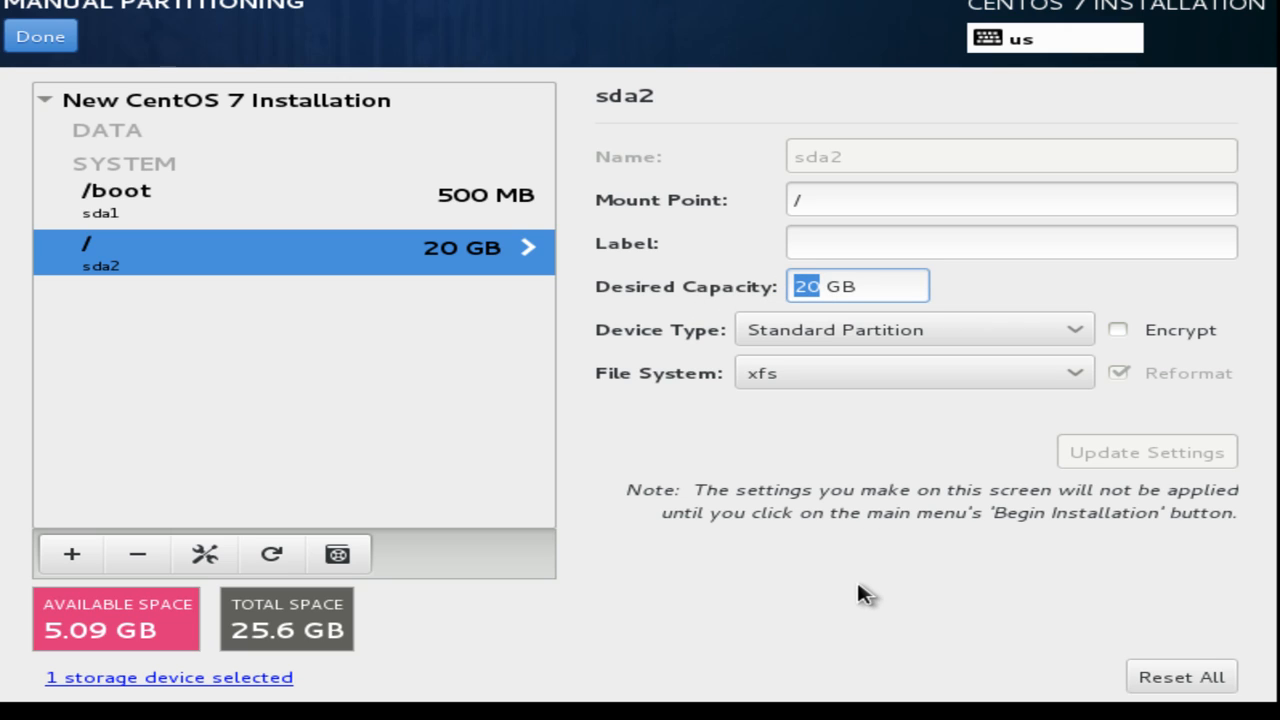
type("18")
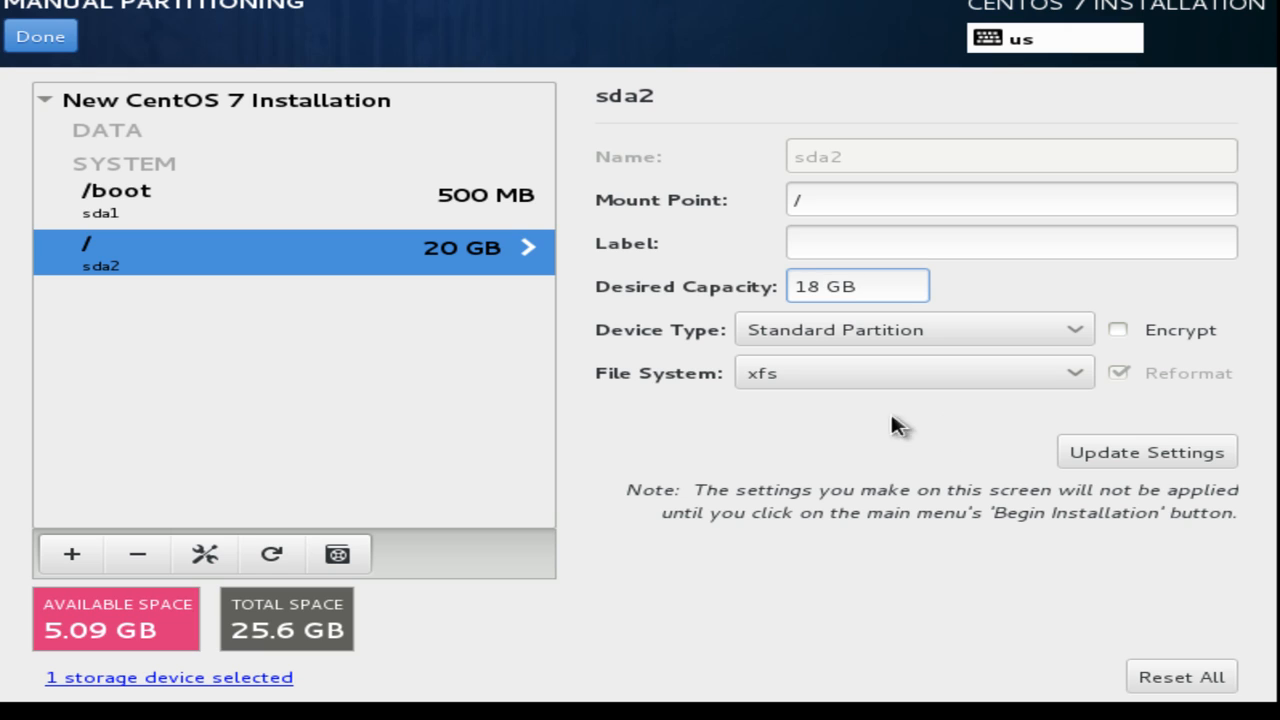
left_click(1100, 462)
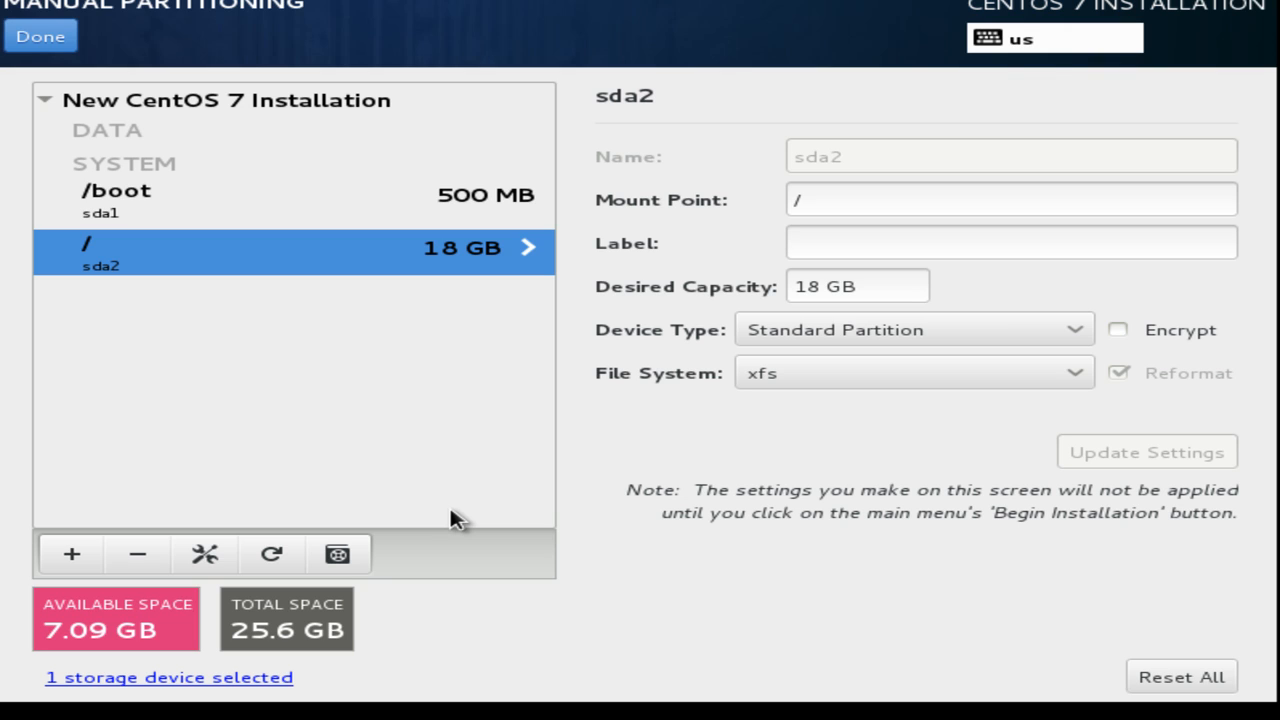
left_click(71, 554)
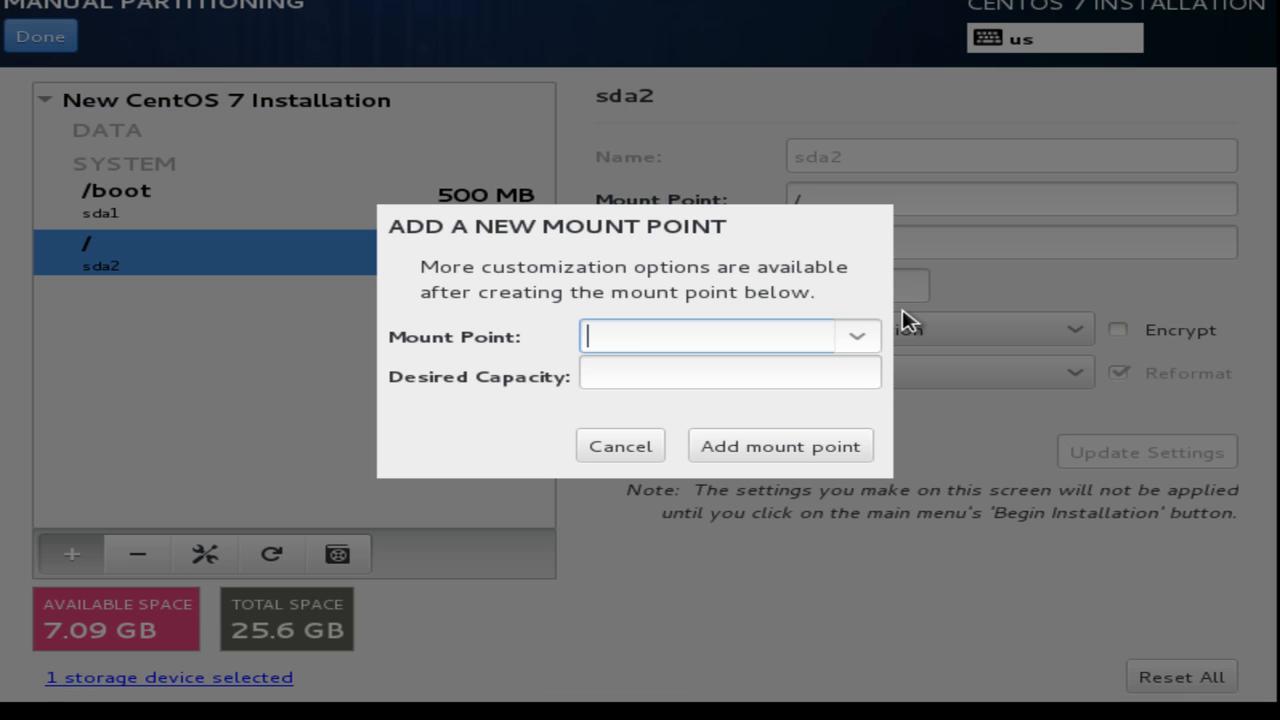
Add a swap mount point with a desired capacity of 2 GB.
left_click(857, 338)
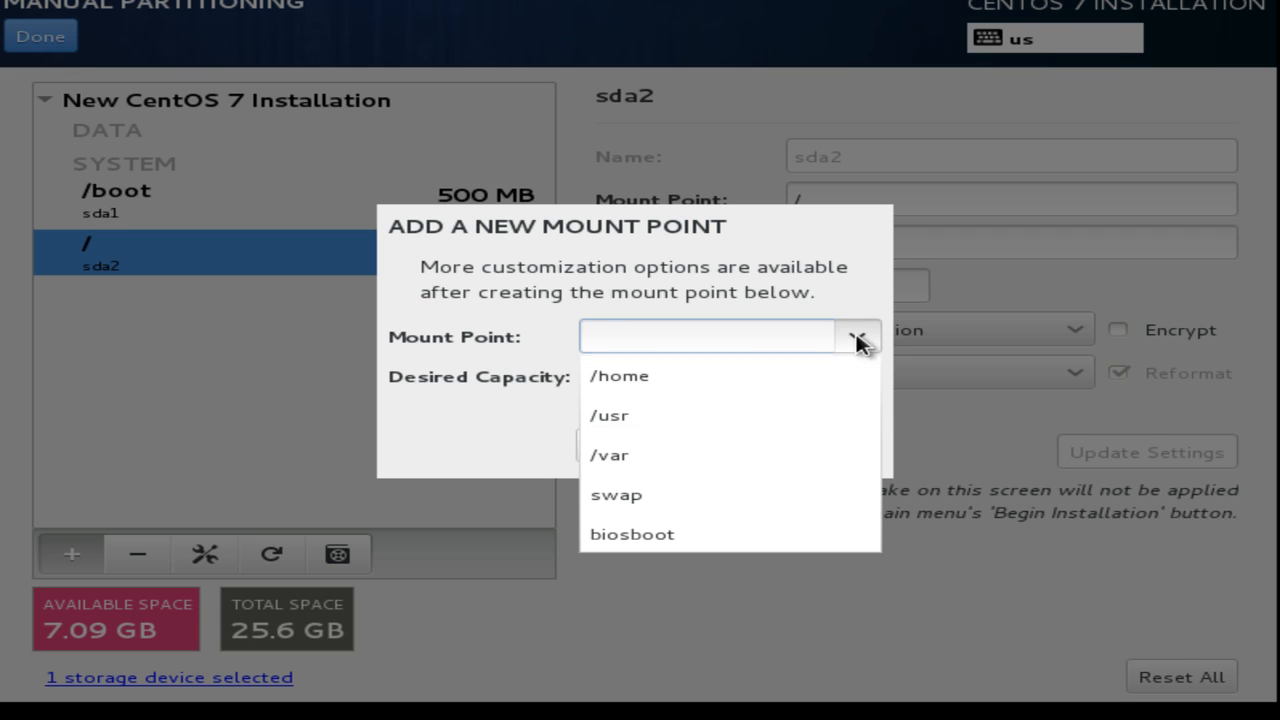
left_click(697, 503)
left_click(685, 369)
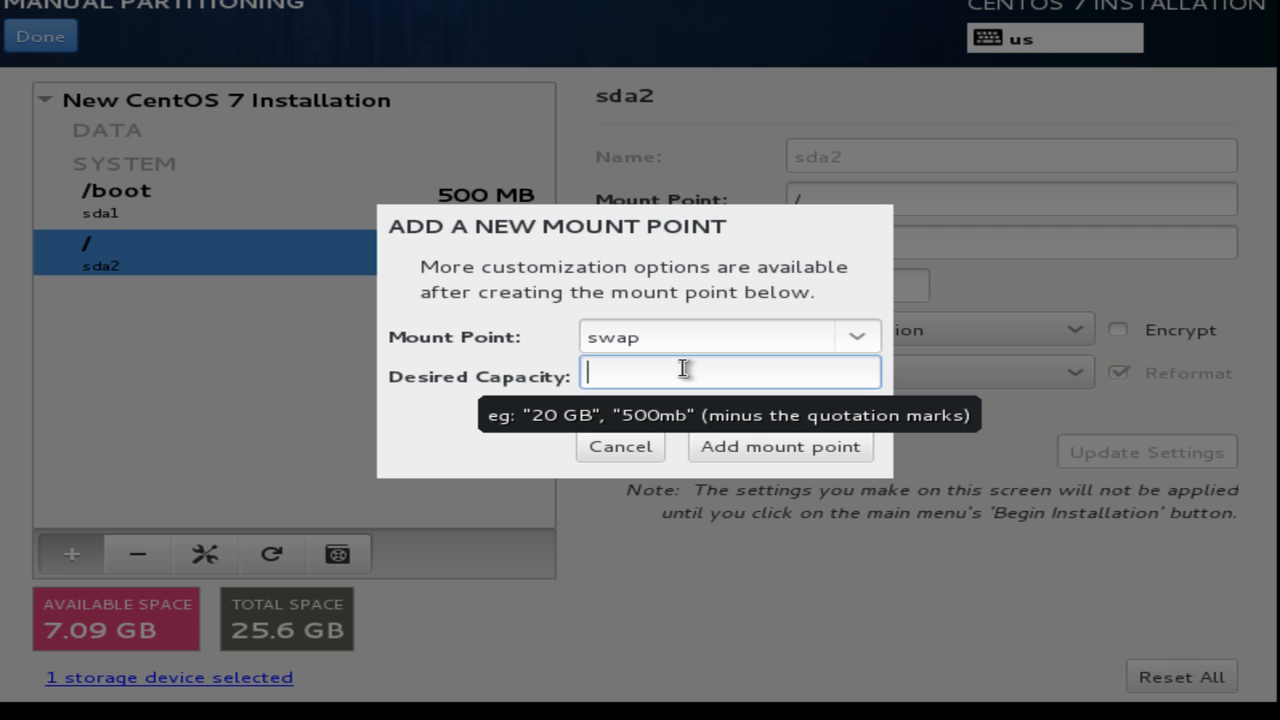
type("2 GB")
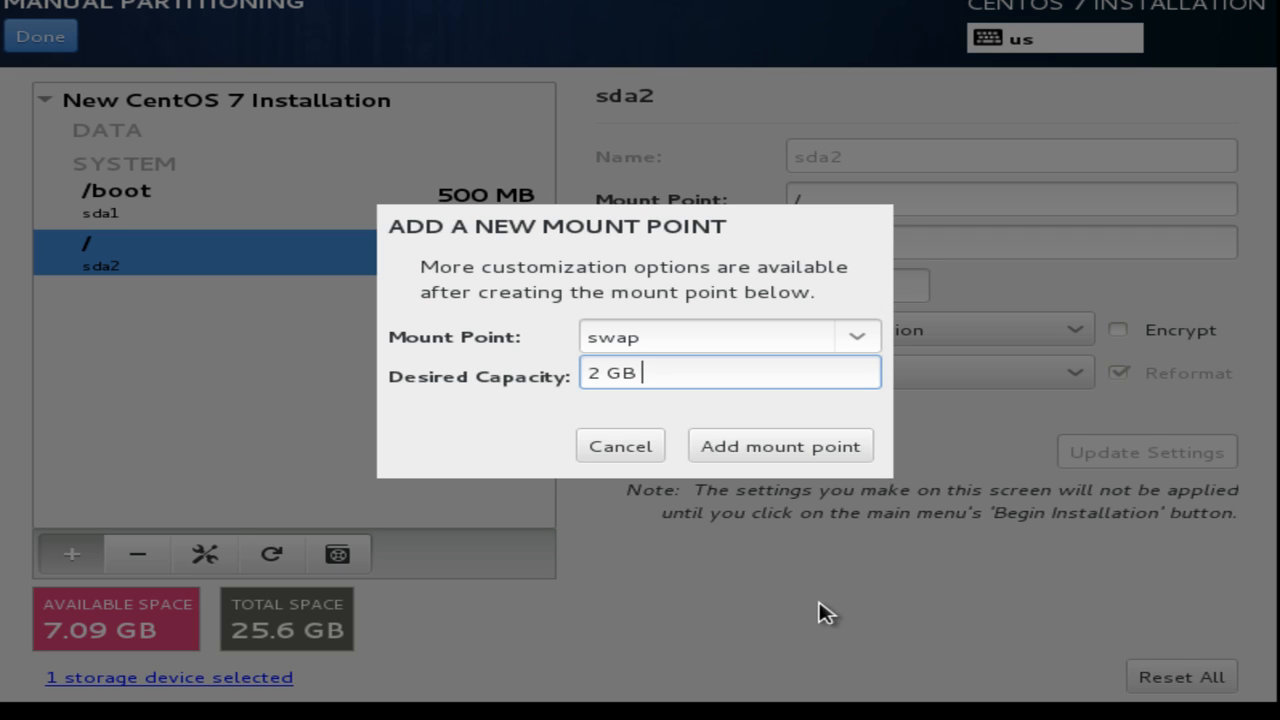
left_click(786, 447)
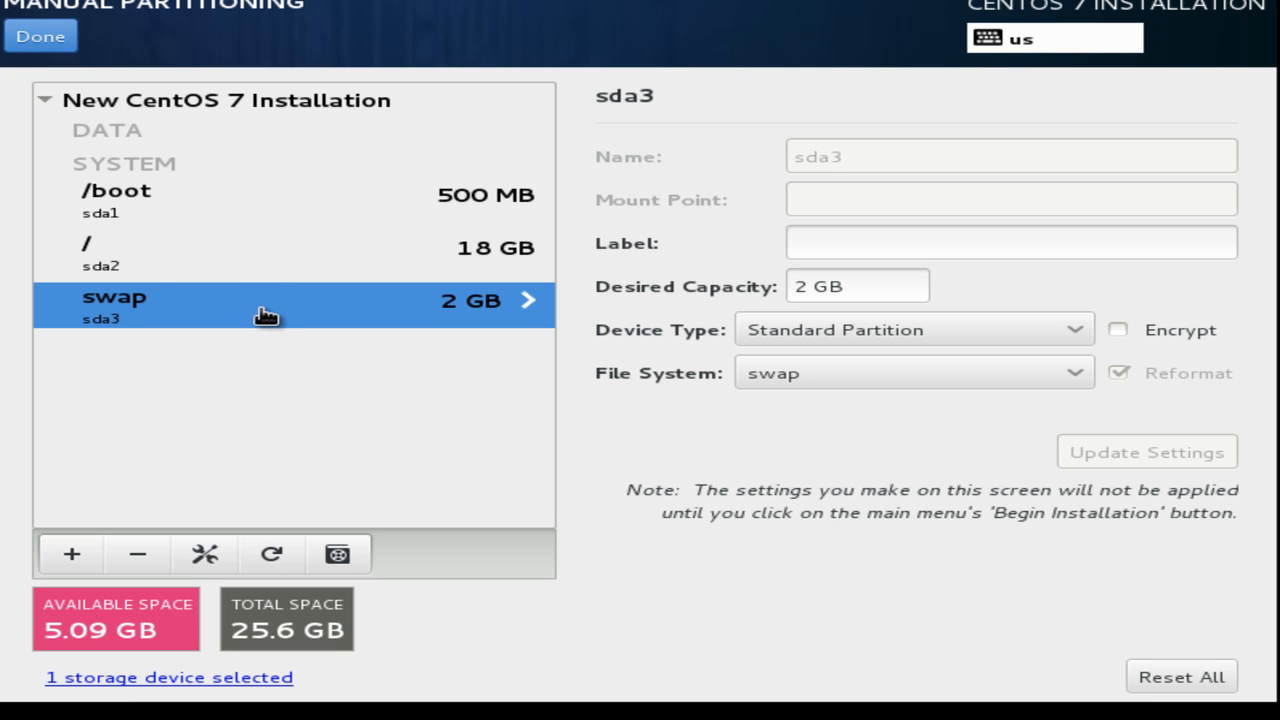
left_click(139, 209)
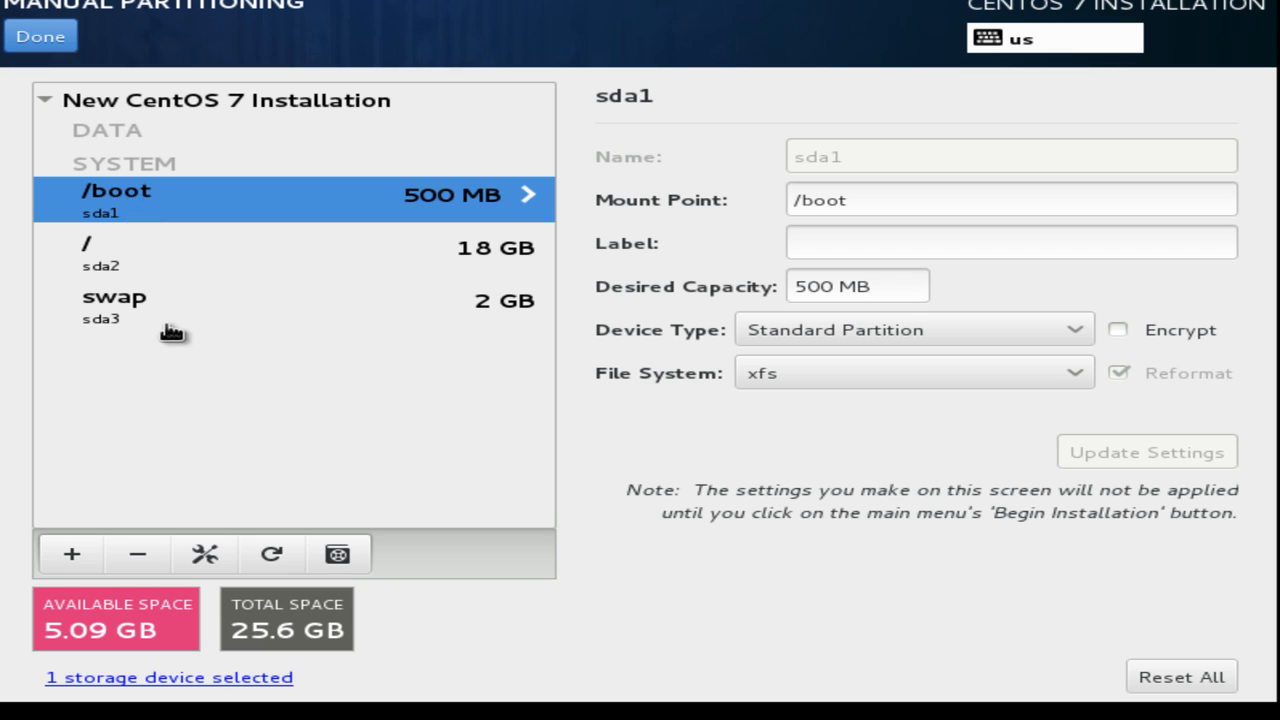
left_click(122, 267)
left_click(135, 318)
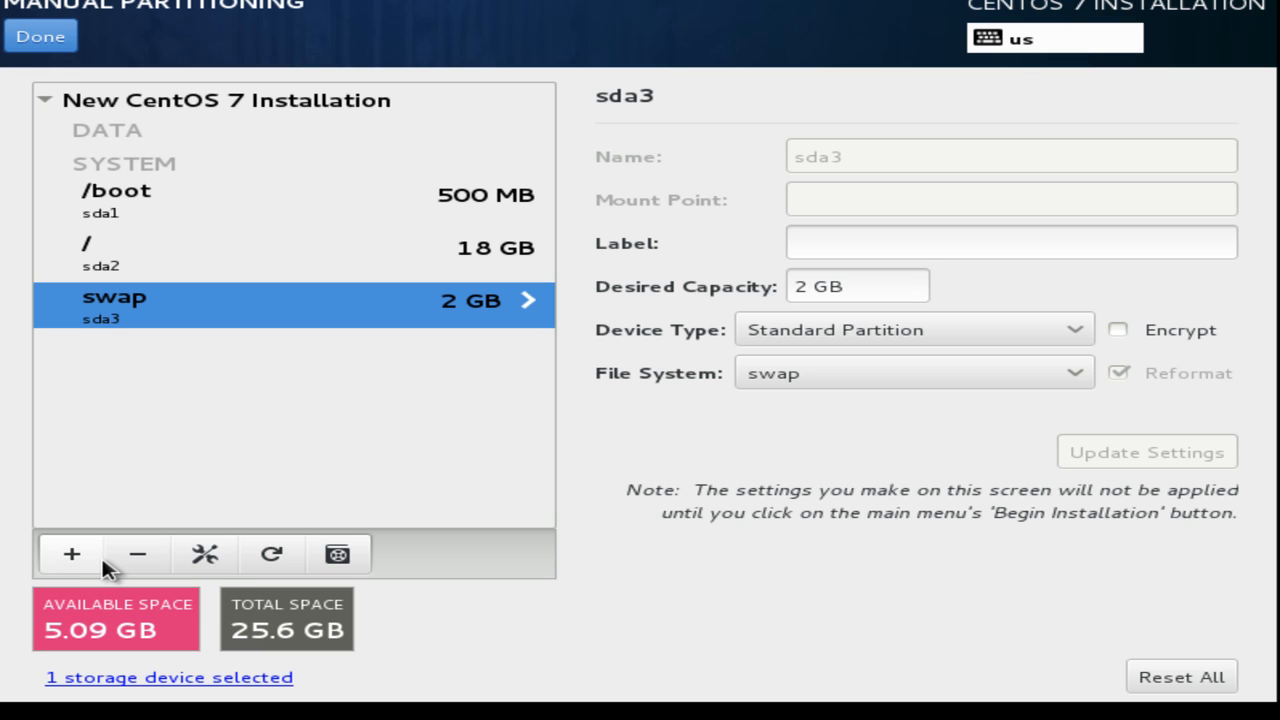
Add a custom /data mount point with a desired capacity of 1024.
left_click(75, 555)
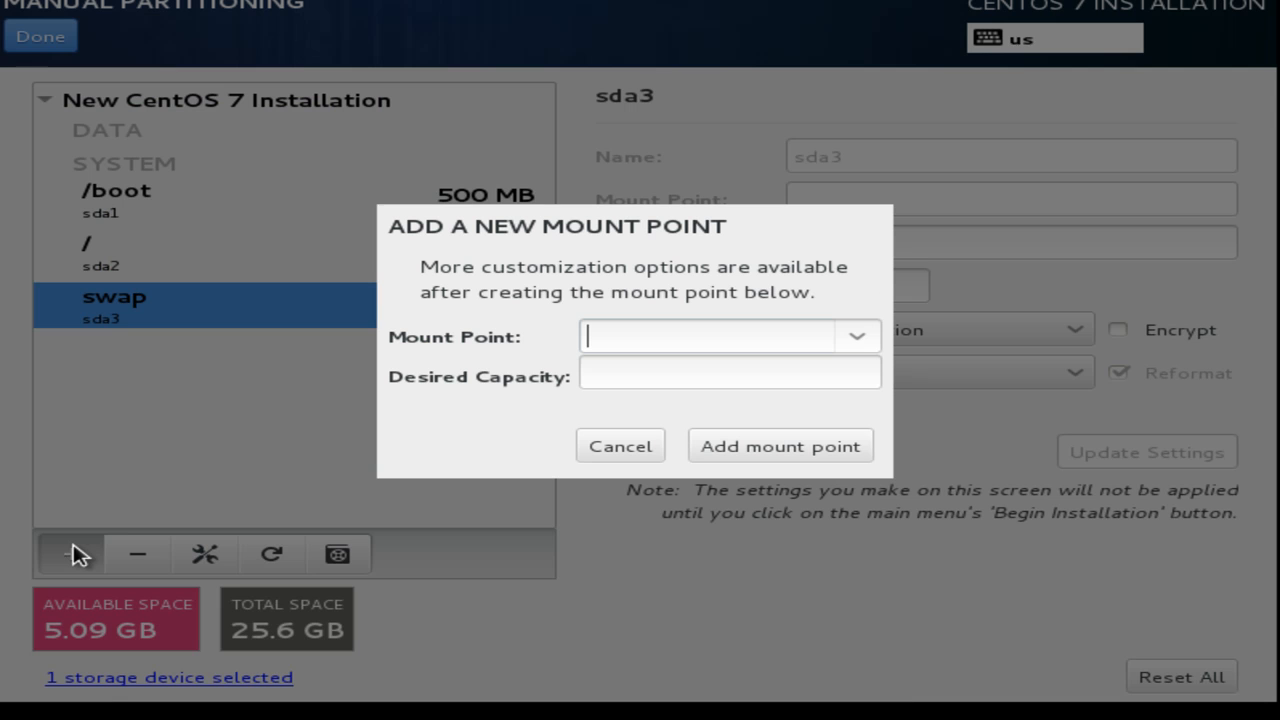
left_click(860, 336)
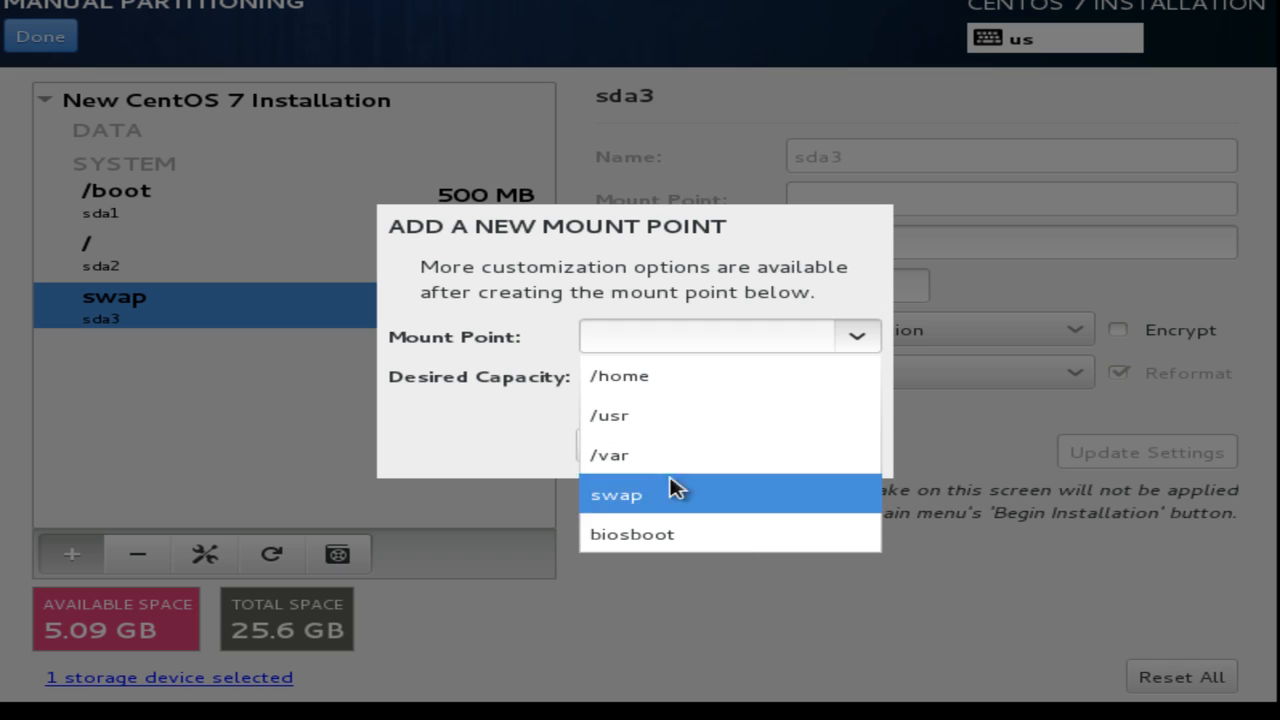
left_click(650, 333)
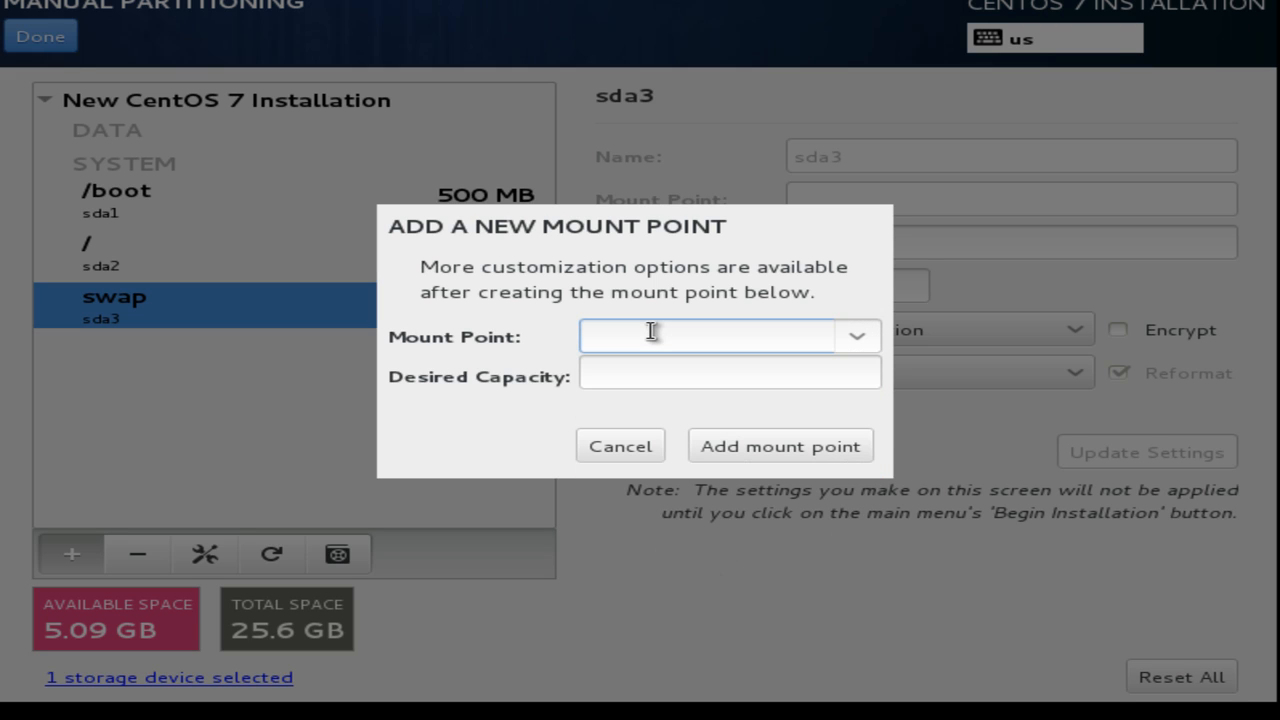
type("/")
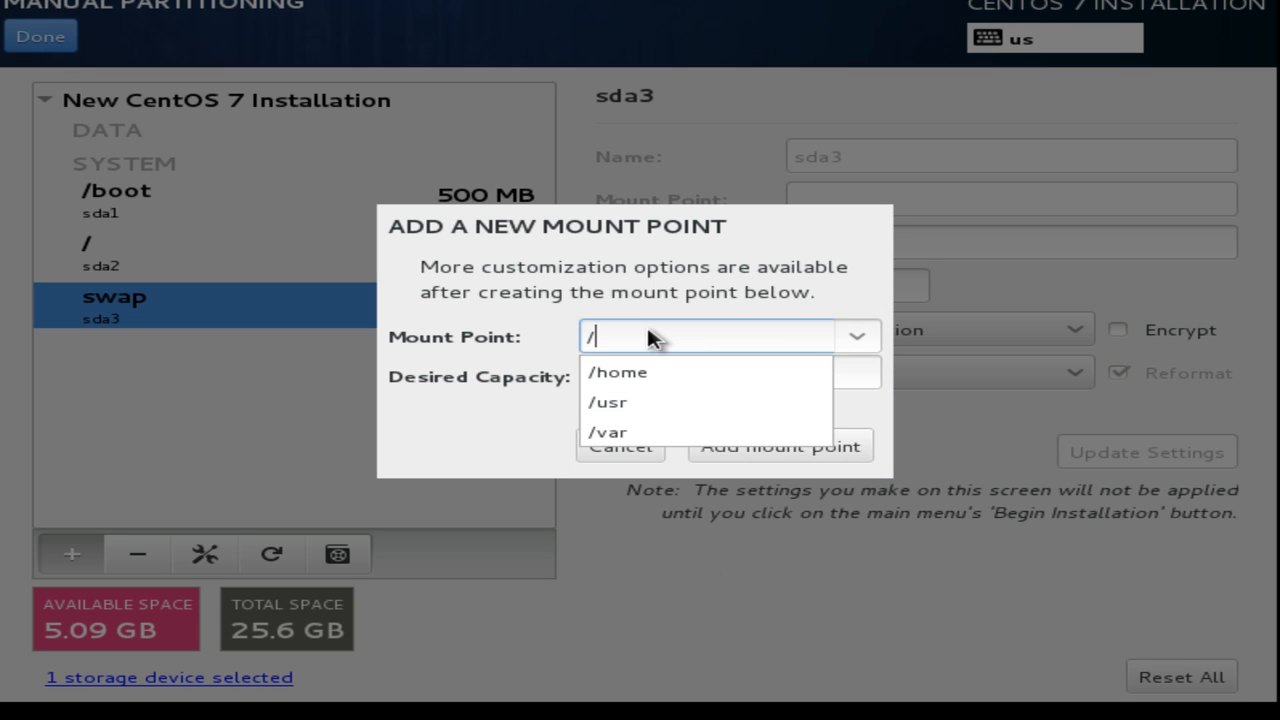
type("data")
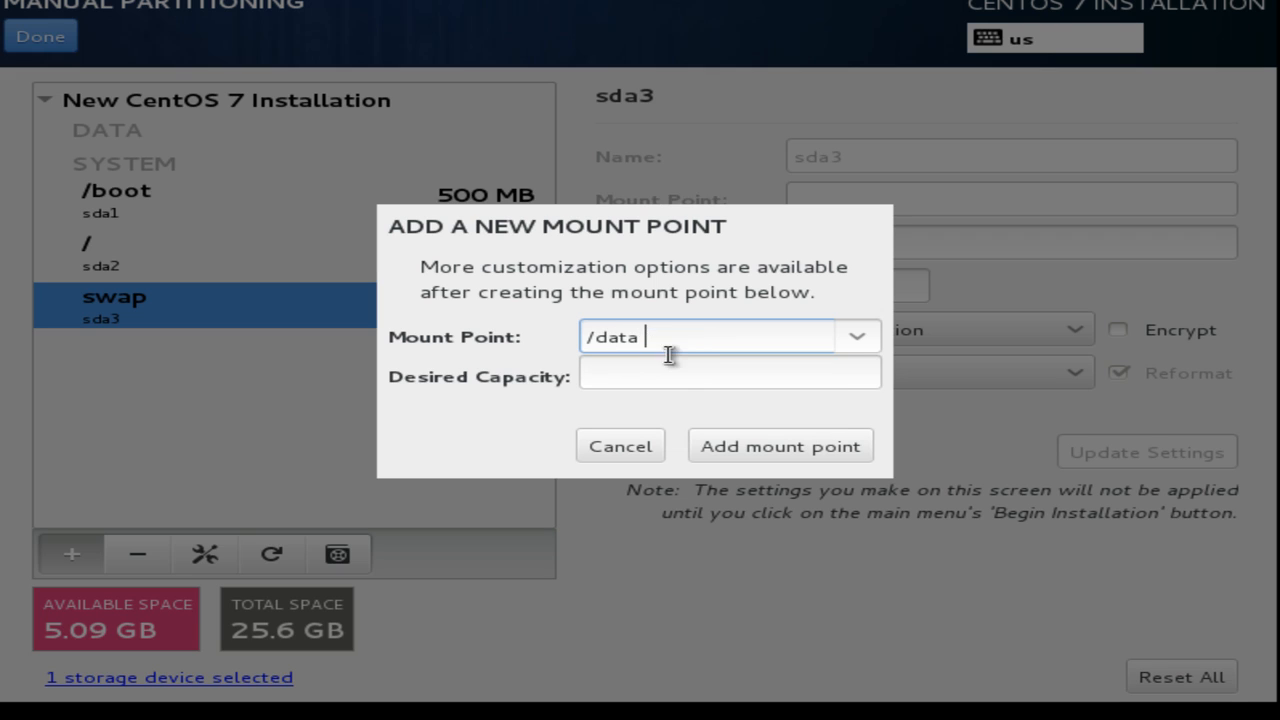
left_click(680, 371)
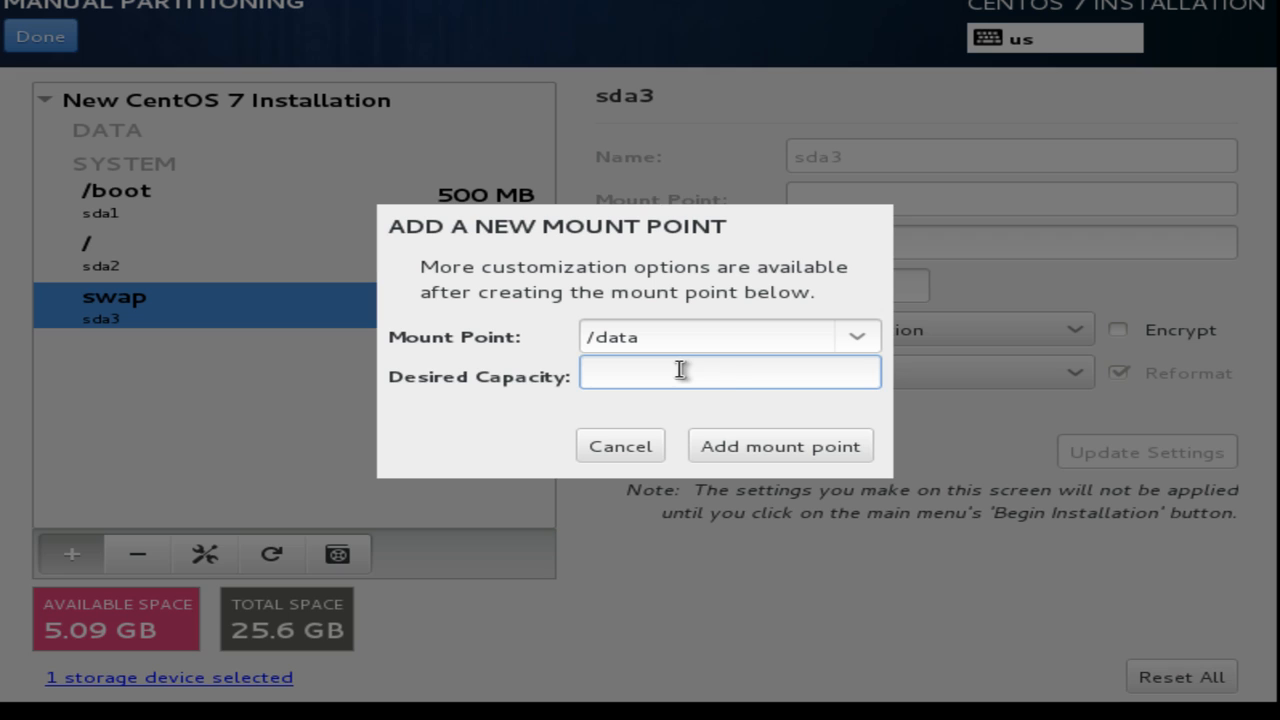
type("1024 MB")
key("BackSpace")
key("BackSpace")
key("BackSpace")
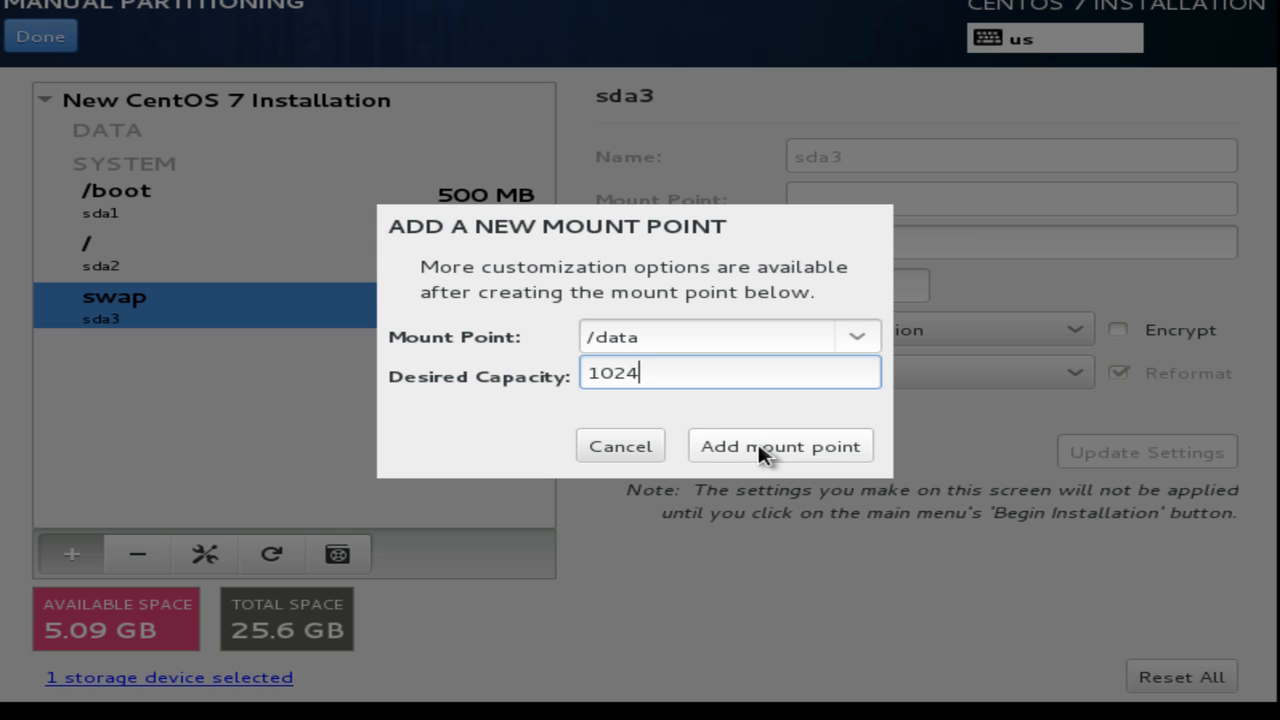
left_click(759, 447)
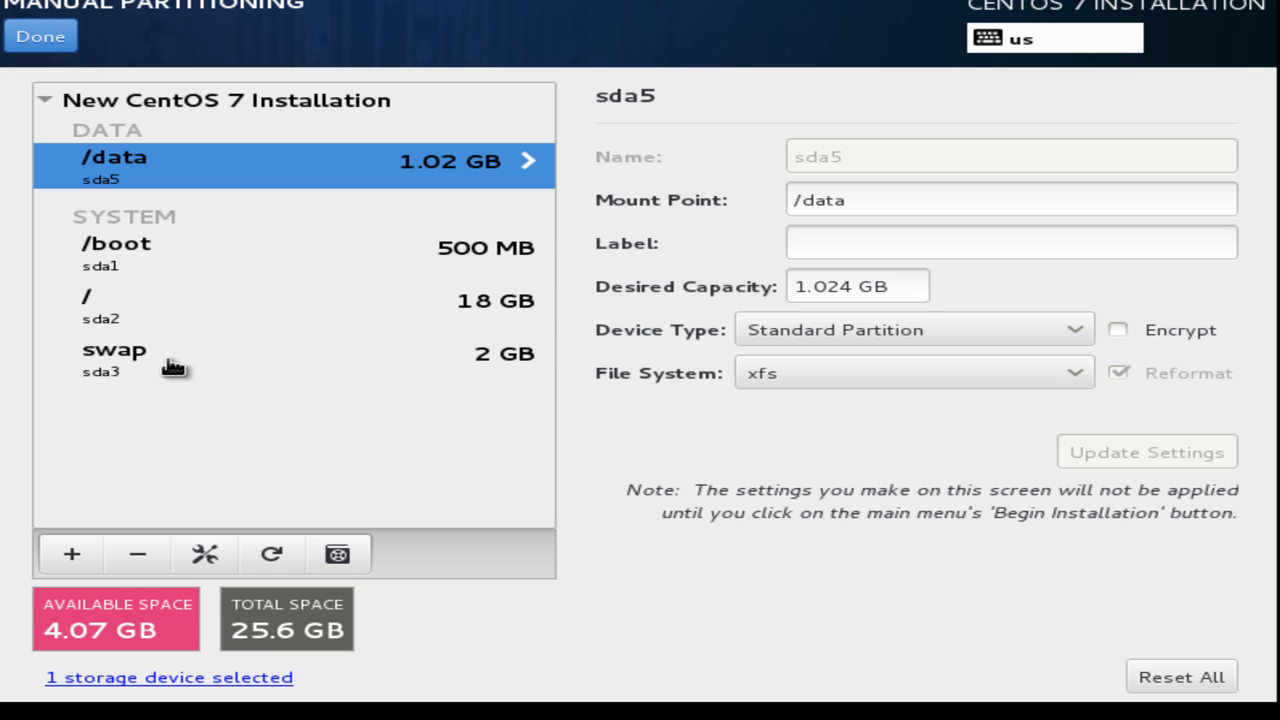
left_click(150, 252)
left_click(120, 325)
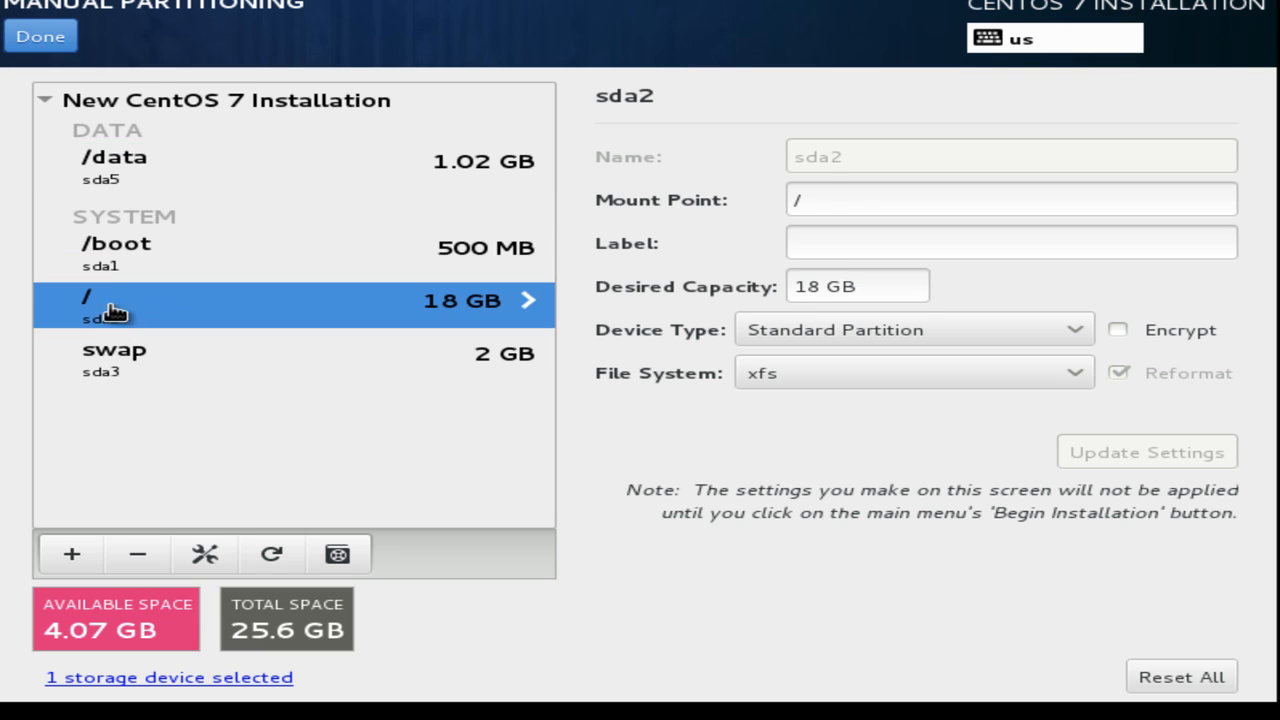
left_click(145, 375)
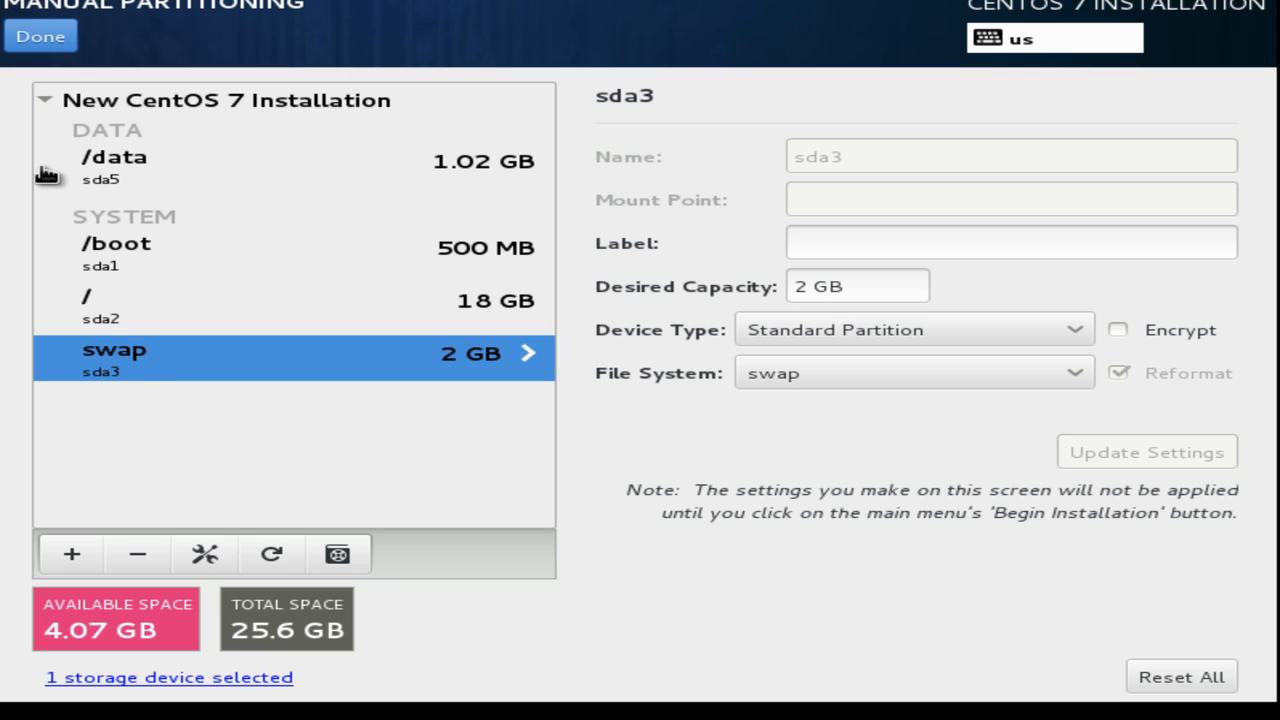
left_click(167, 174)
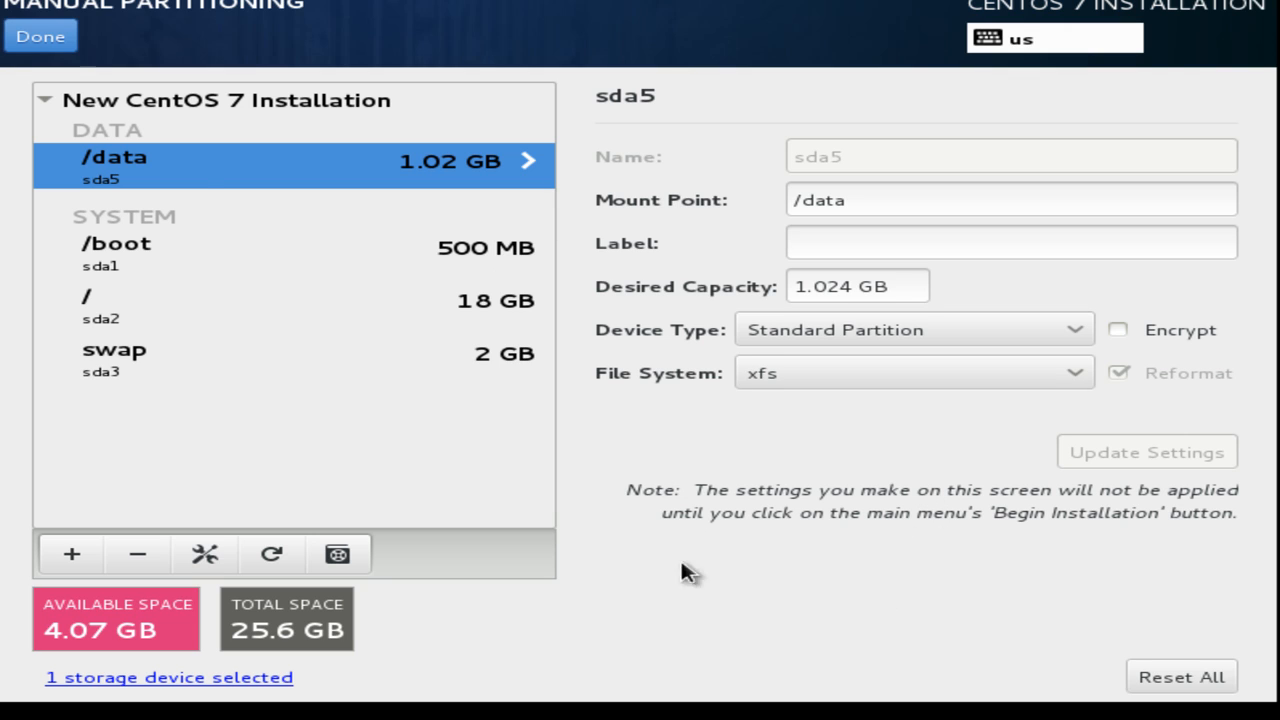
Finish manual partitioning and accept the listed disk changes in the Summary of Changes.
left_click(43, 48)
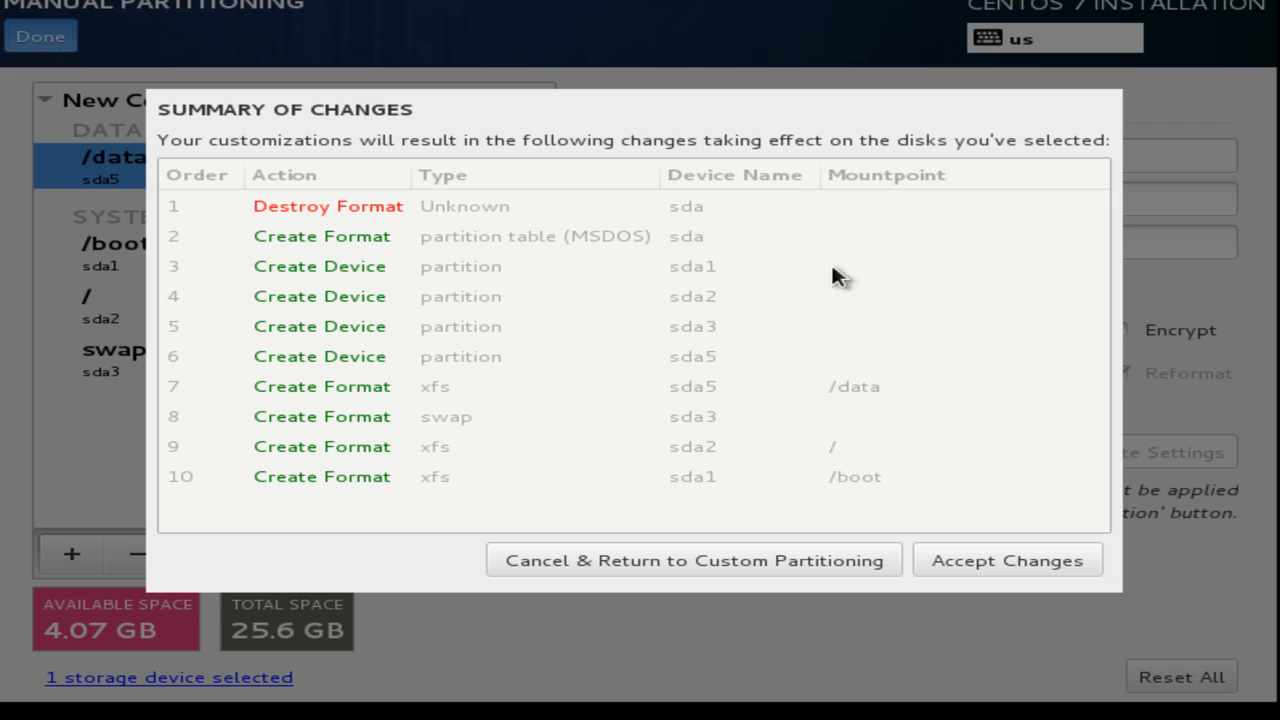
left_click(994, 563)
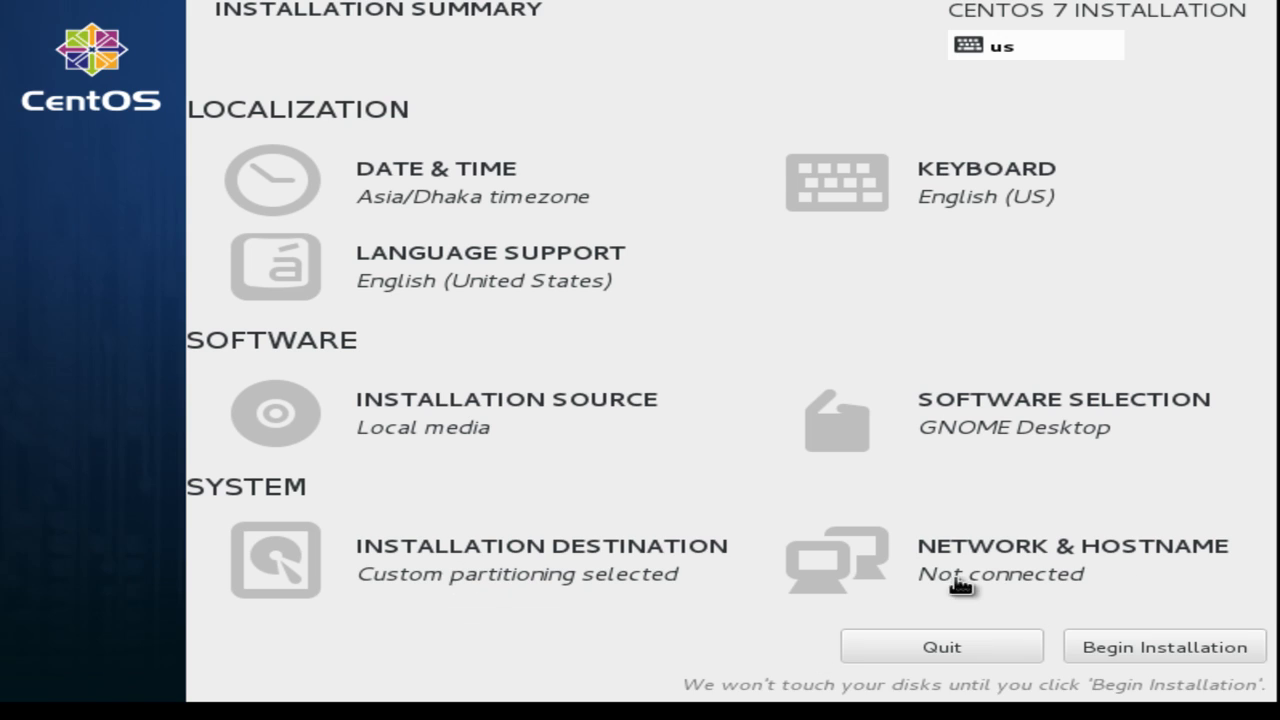
Go to the Network & Hostname settings from the Installation Summary.
left_click(889, 563)
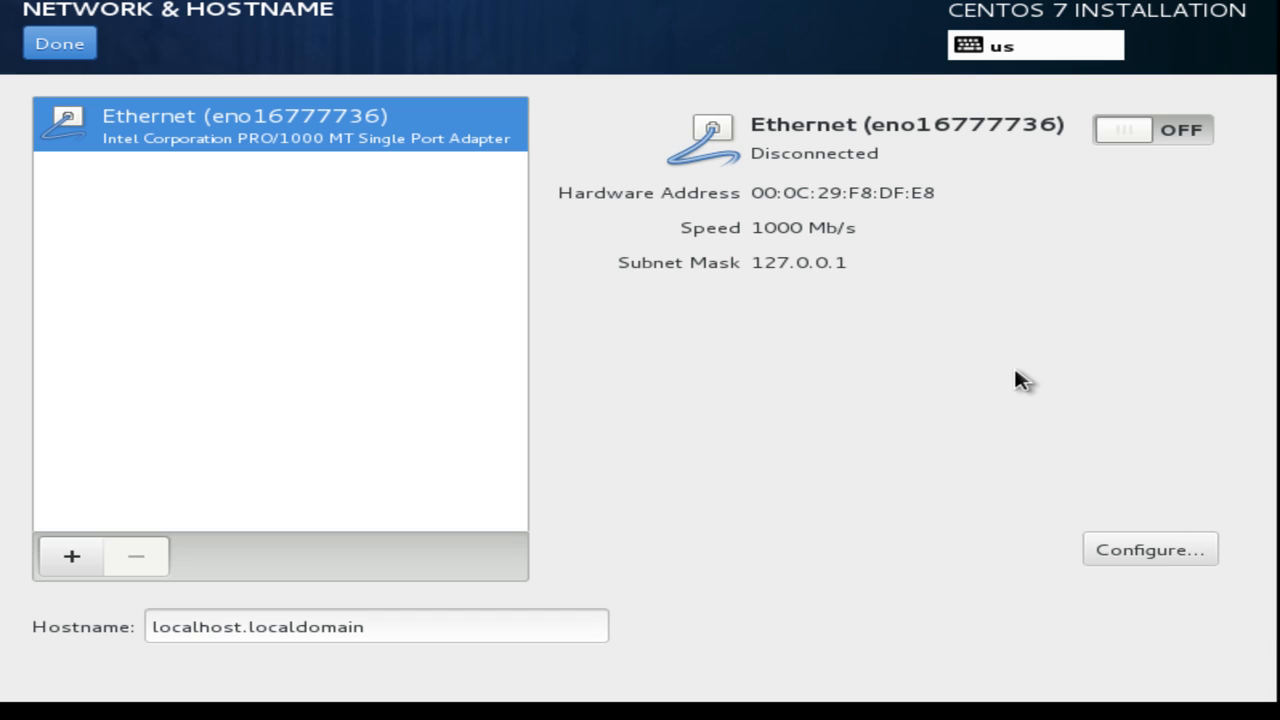
left_click(1160, 550)
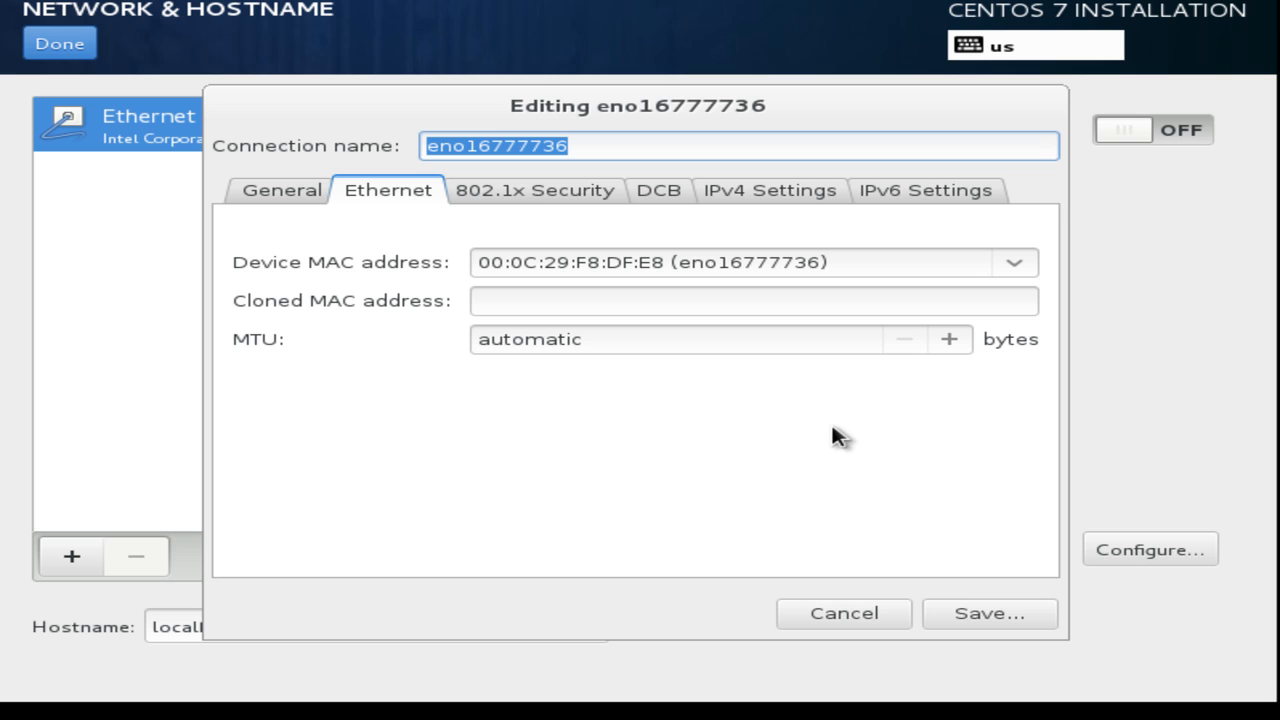
left_click(840, 616)
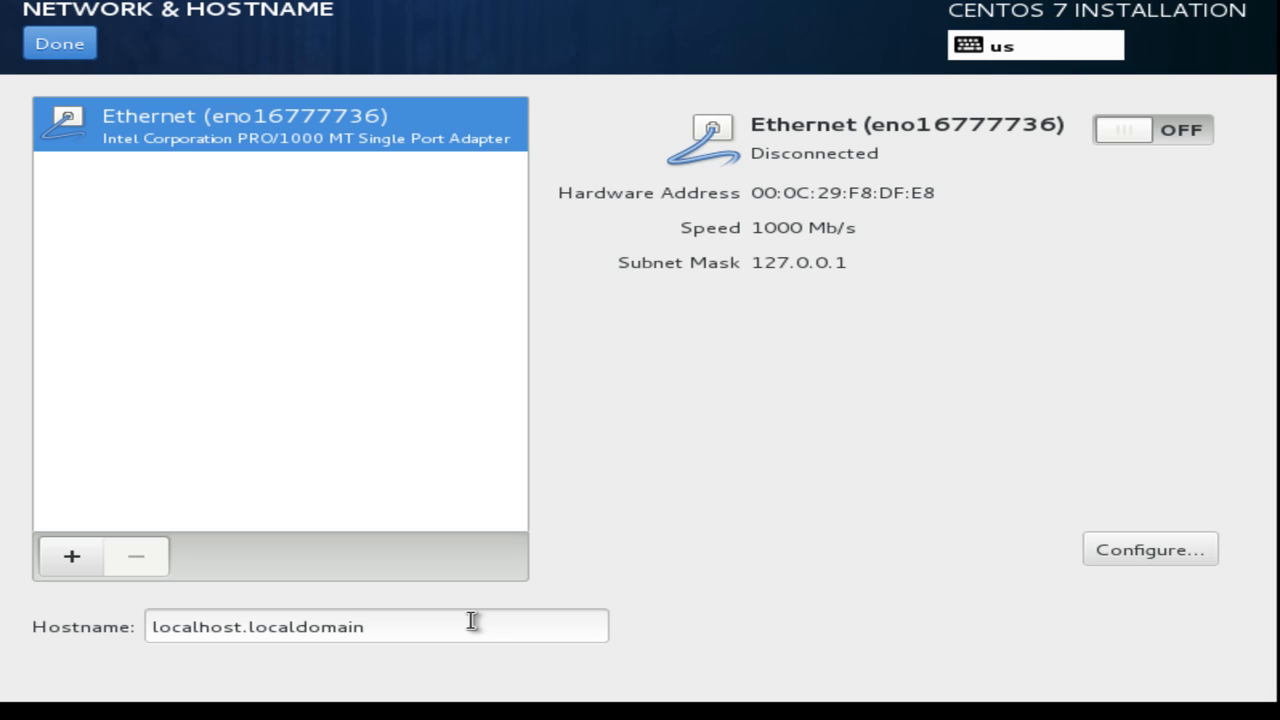
Replace the hostname localhost.localdomain with desktopX.example.com.
left_click_drag(472, 621, 43, 620)
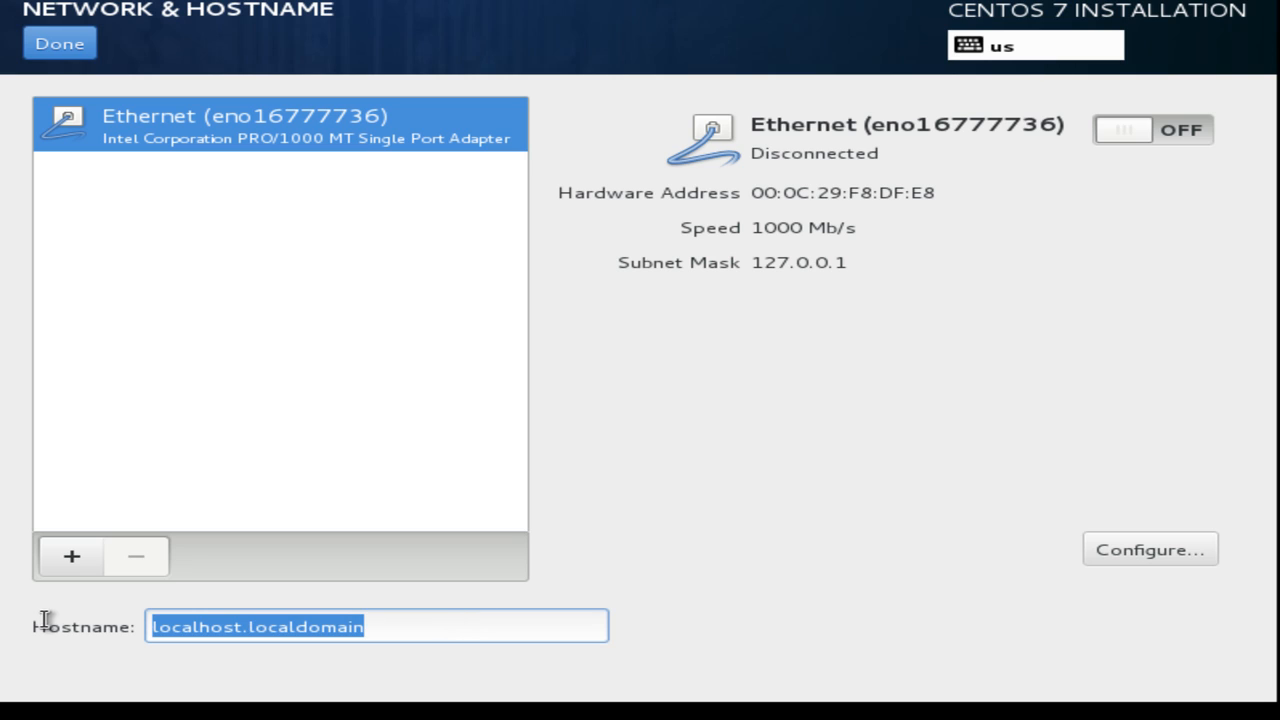
type("de")
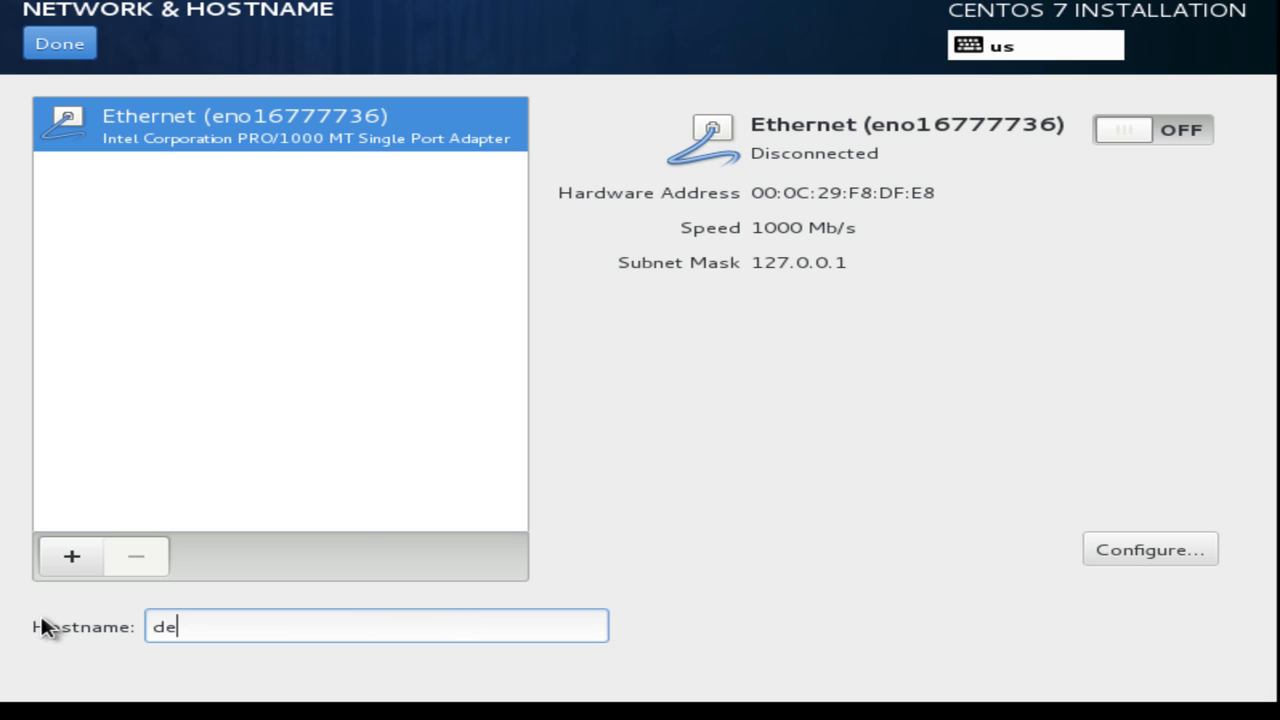
type("sktopX.exa")
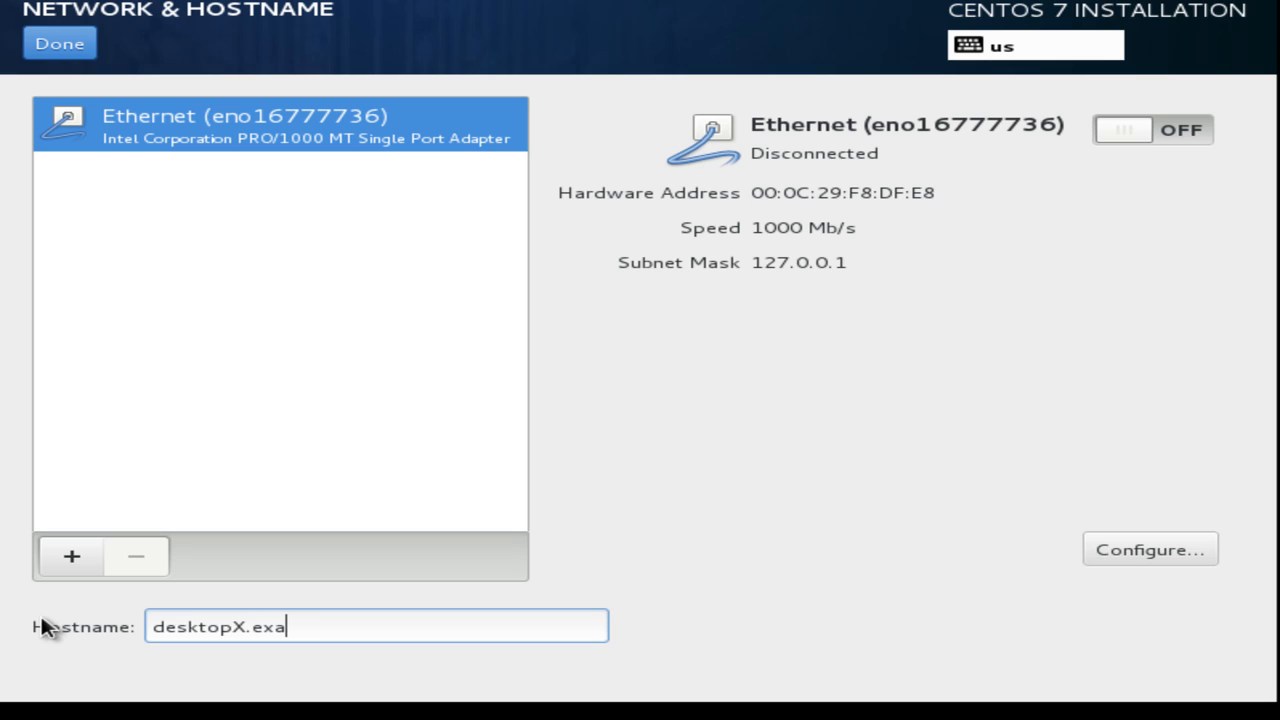
type("mple.com")
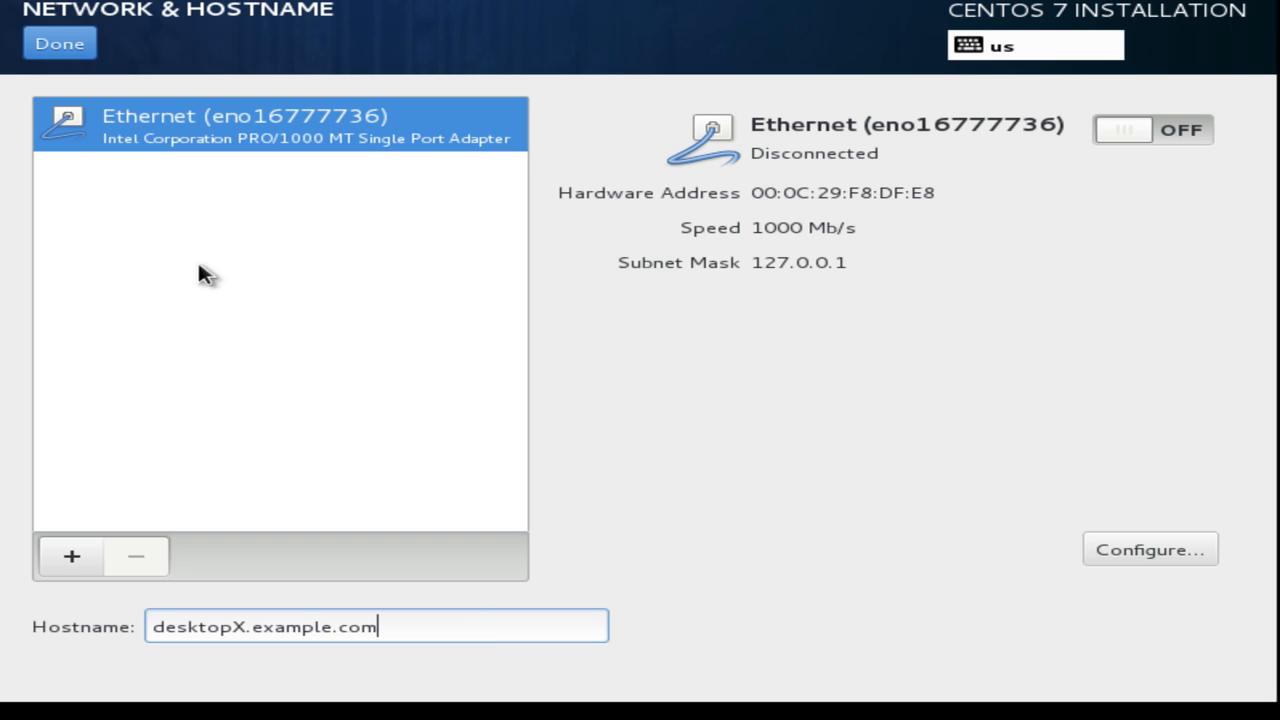
Return to the Installation Summary and begin the CentOS installation.
left_click(62, 46)
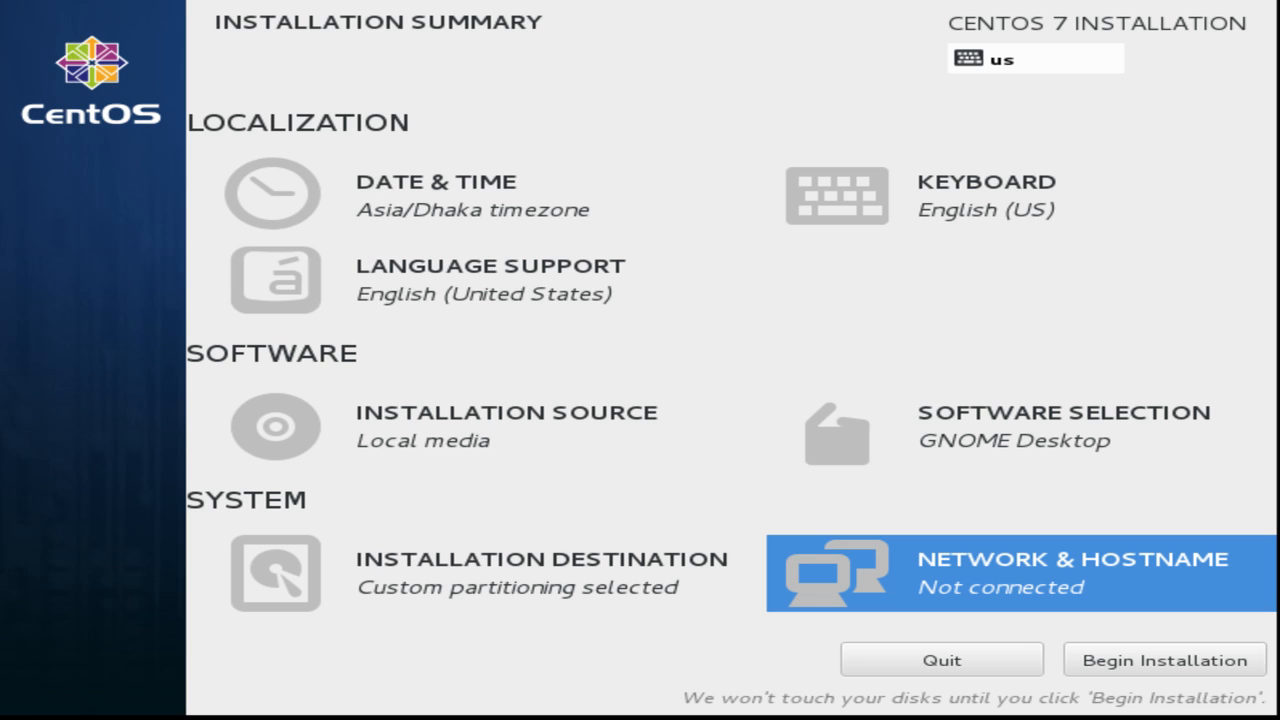
left_click(1150, 664)
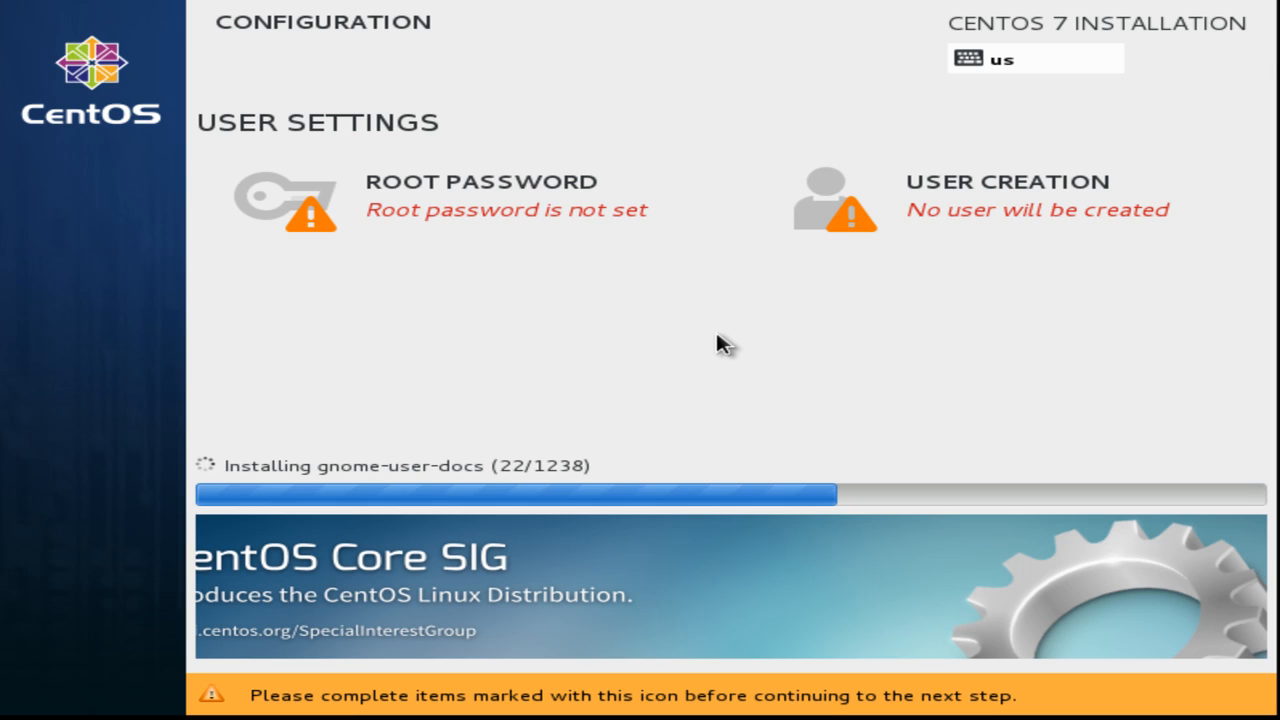
Set and confirm the root password, accepting it despite the weak-password warning.
left_click(480, 200)
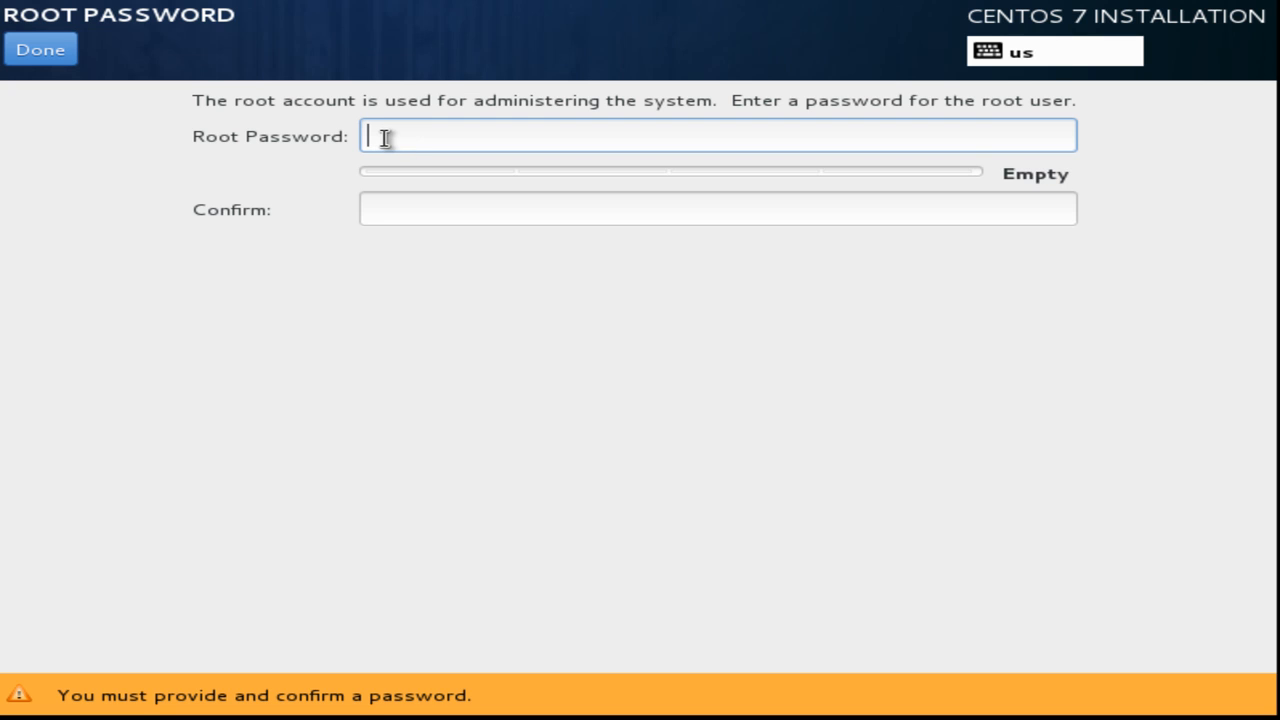
type("•••••")
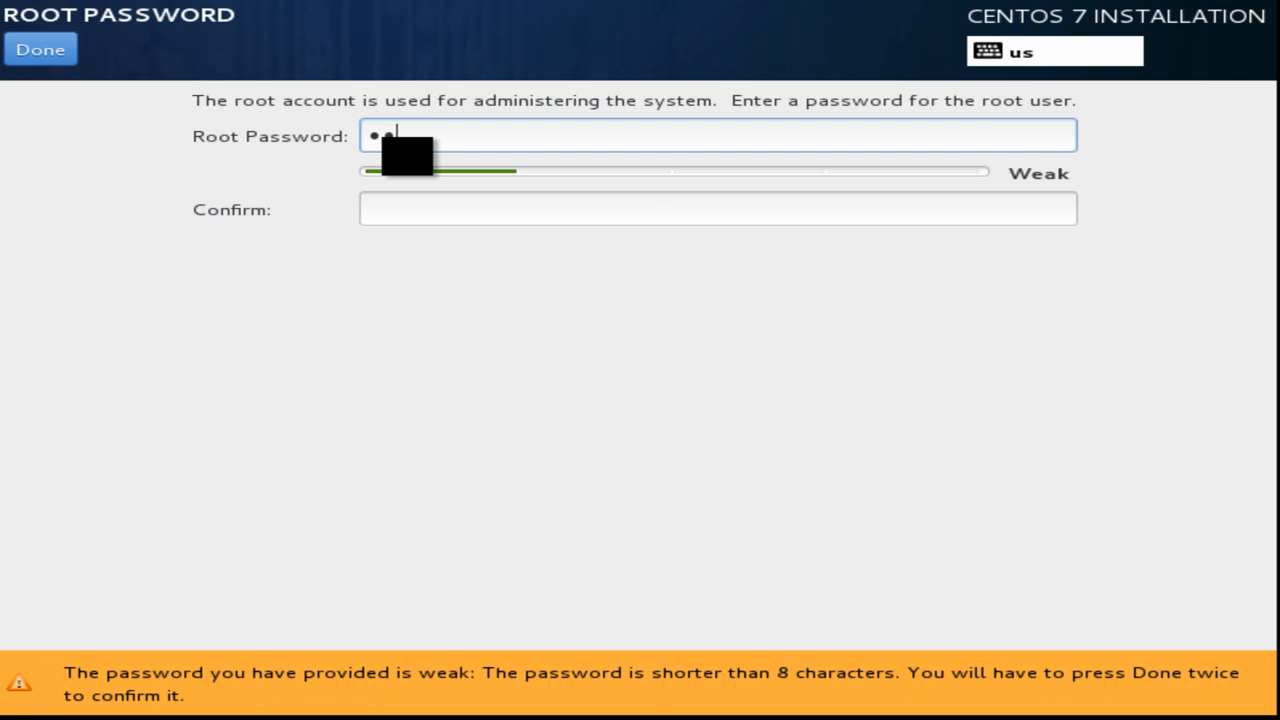
type("•")
key("Tab")
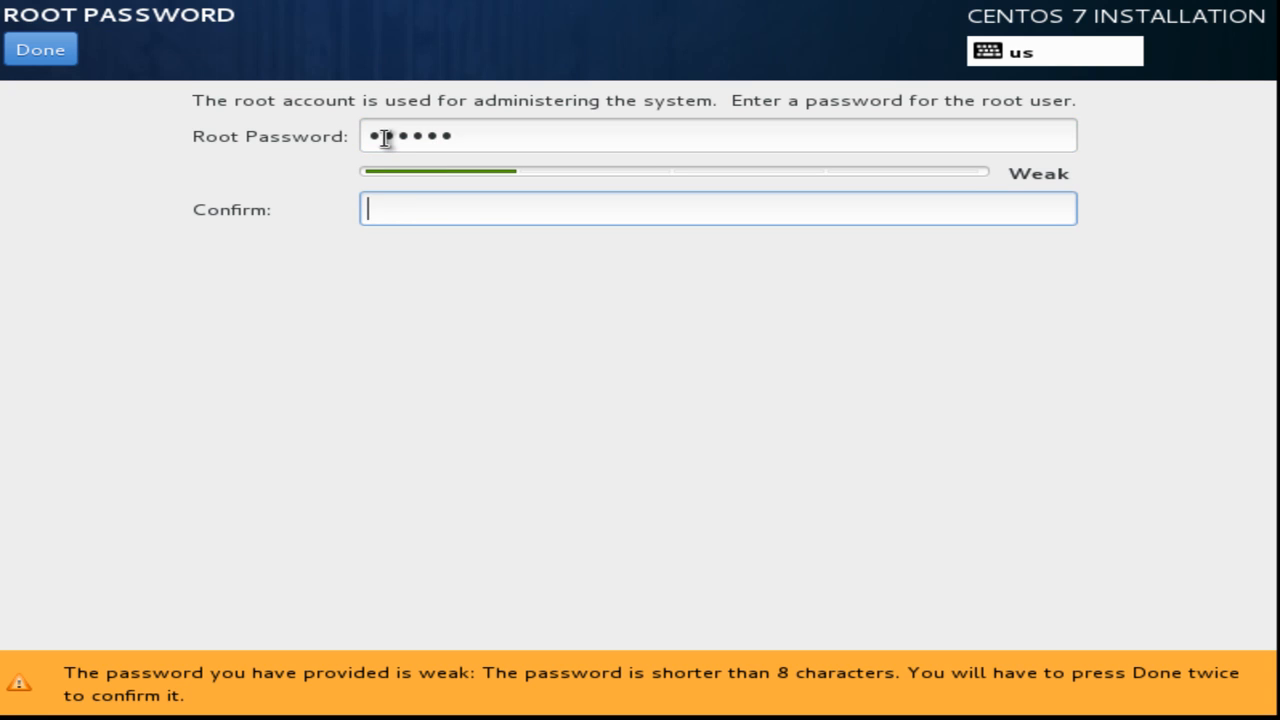
type("••••••")
left_click(40, 49)
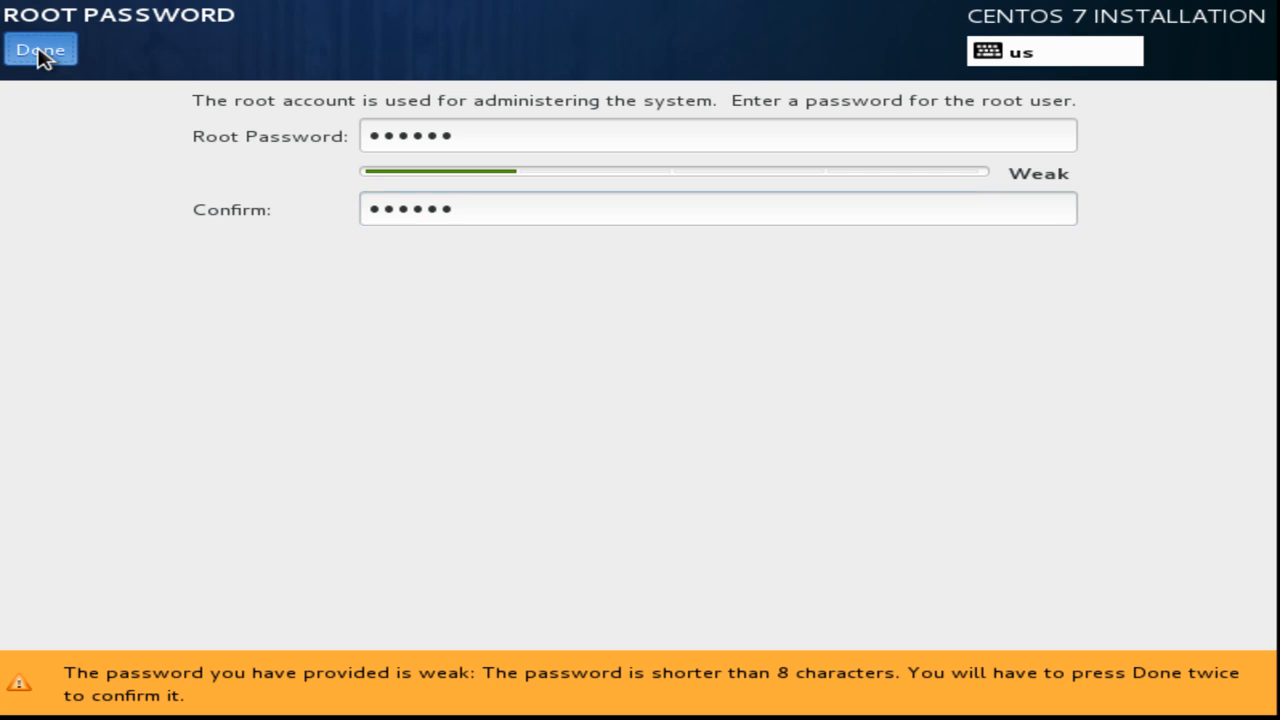
left_click(41, 55)
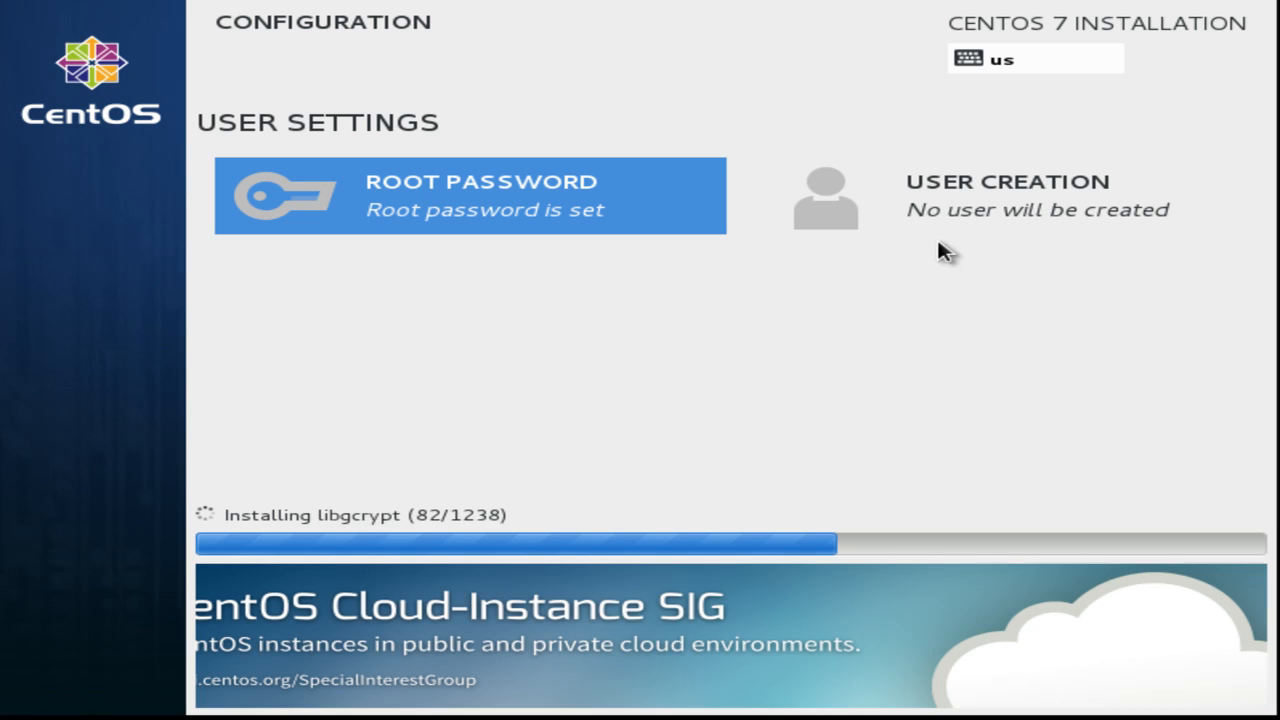
In User Creation, enter the user's full name and trim the generated username.
left_click(911, 200)
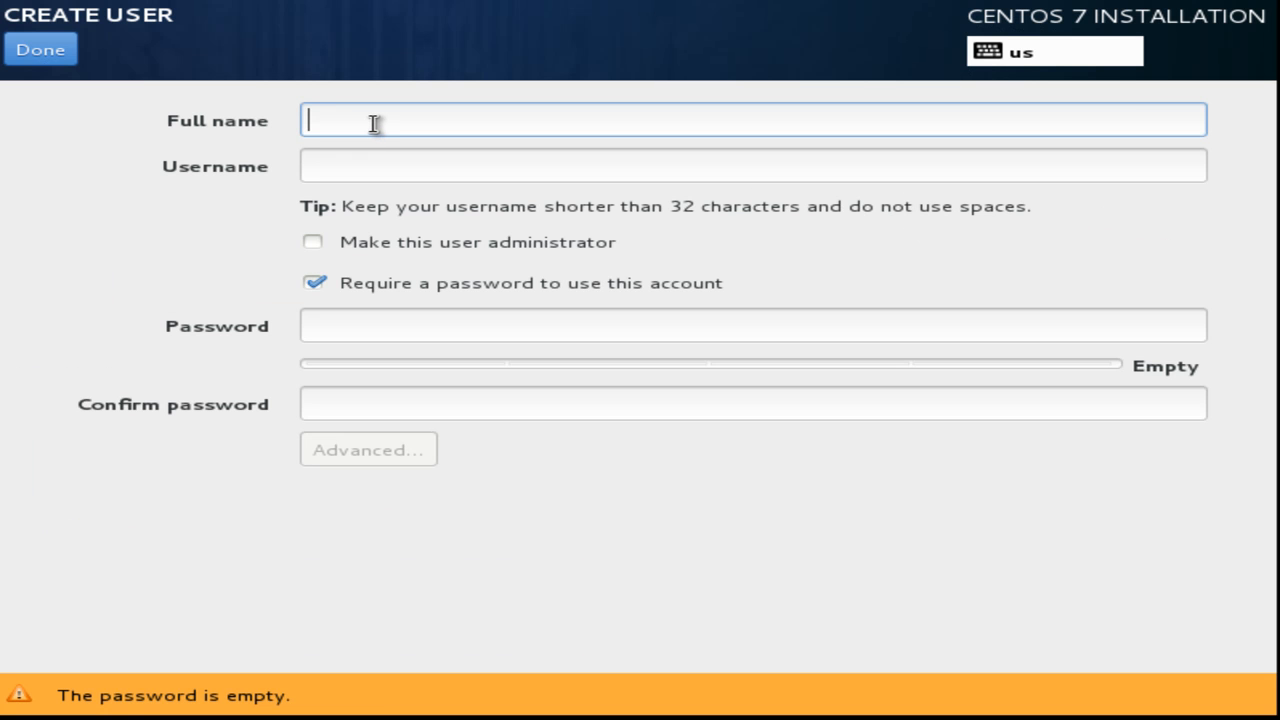
type("L")
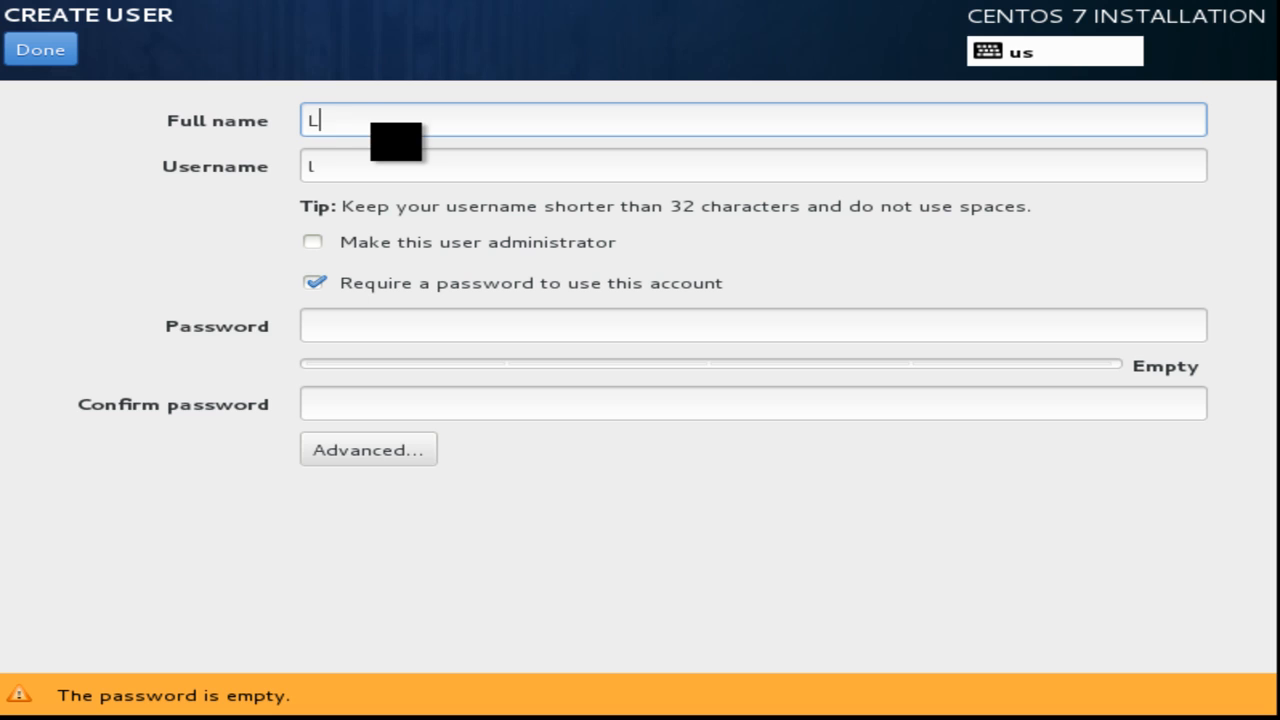
type("inux Student")
left_click_drag(397, 120, 729, 183)
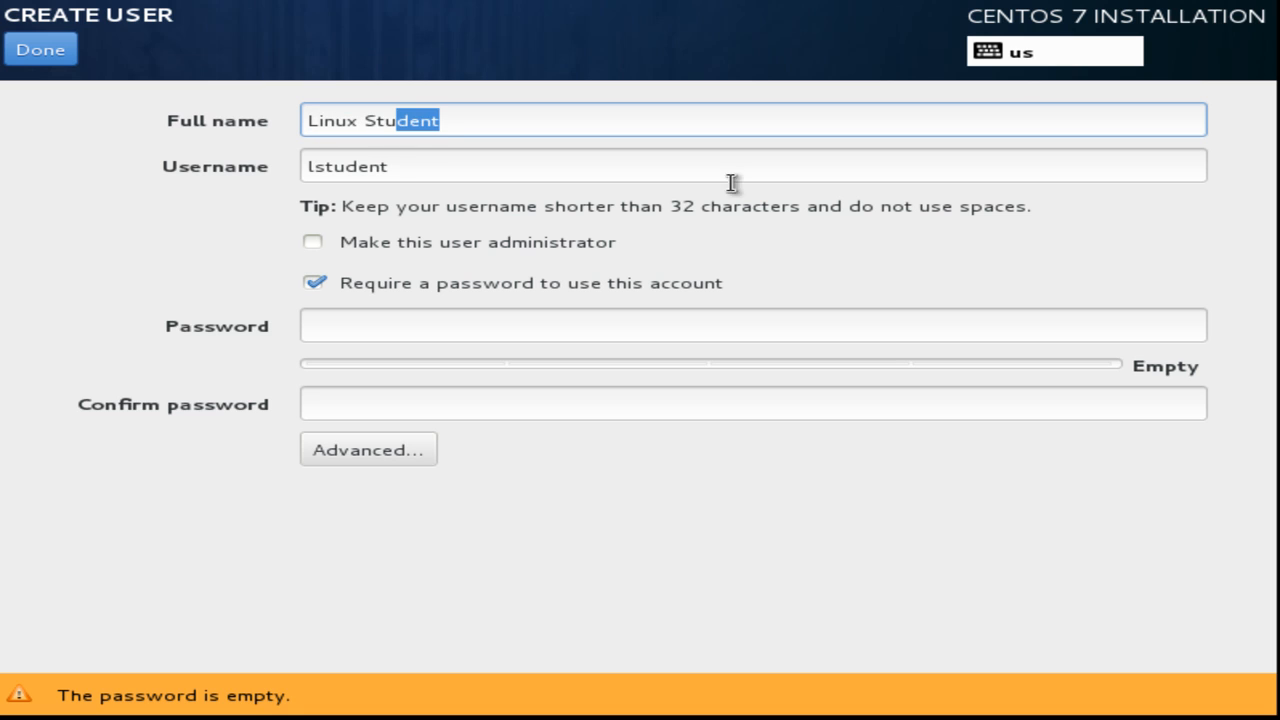
left_click(325, 167)
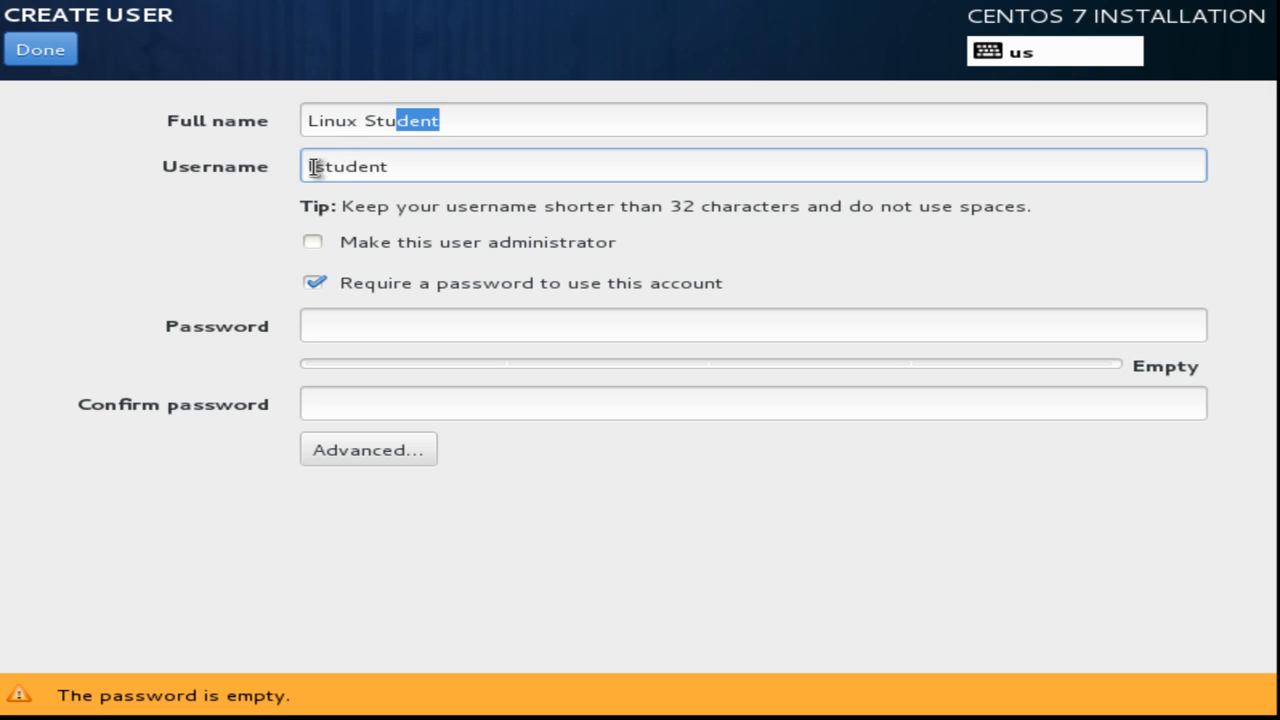
left_click(310, 166)
key("BackSpace")
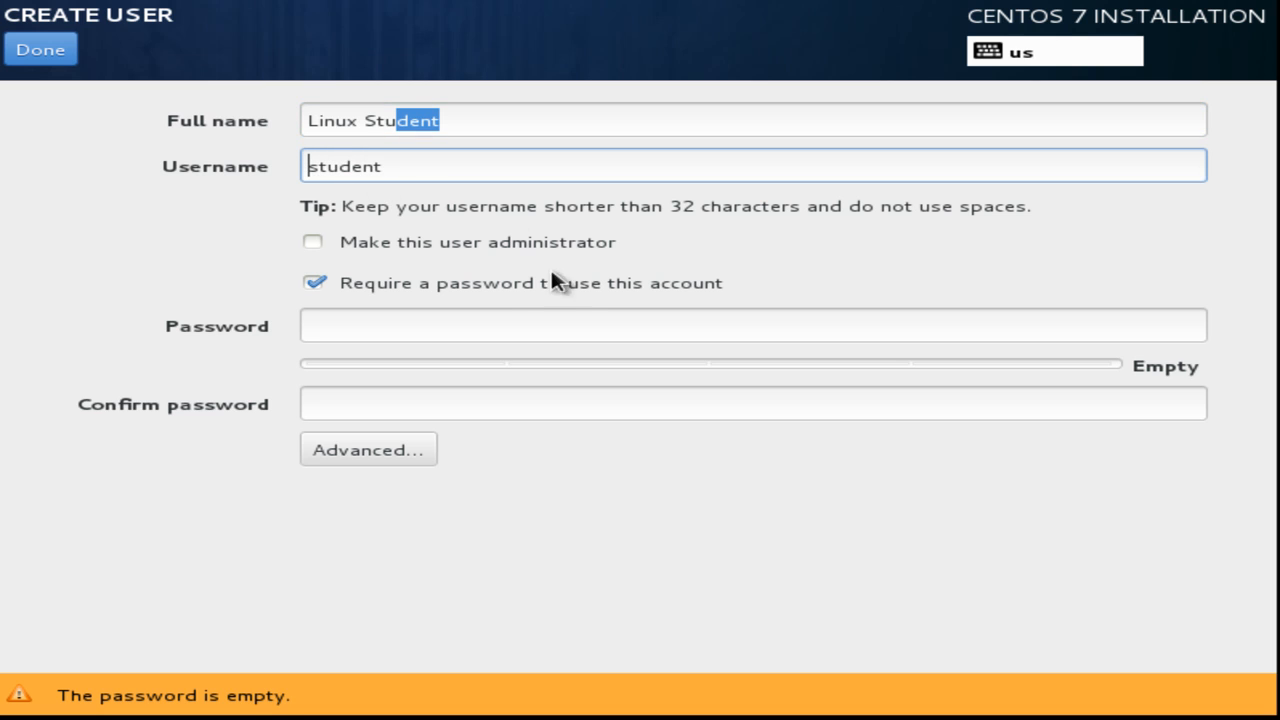
Type the user's password, confirm it, and submit the new user details.
left_click(434, 325)
type("centos")
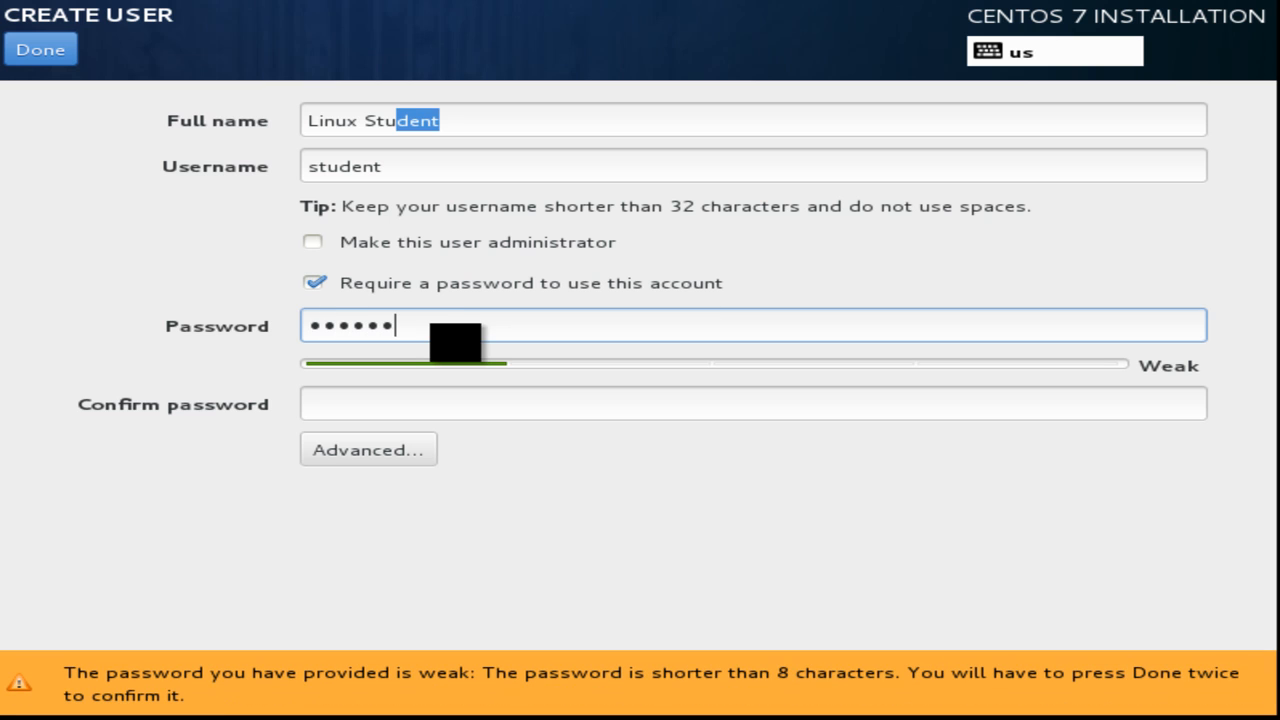
key("BackSpace")
key("BackSpace")
key("BackSpace")
key("BackSpace")
key("BackSpace")
key("BackSpace")
type("centos7")
left_click(446, 400)
type("cento")
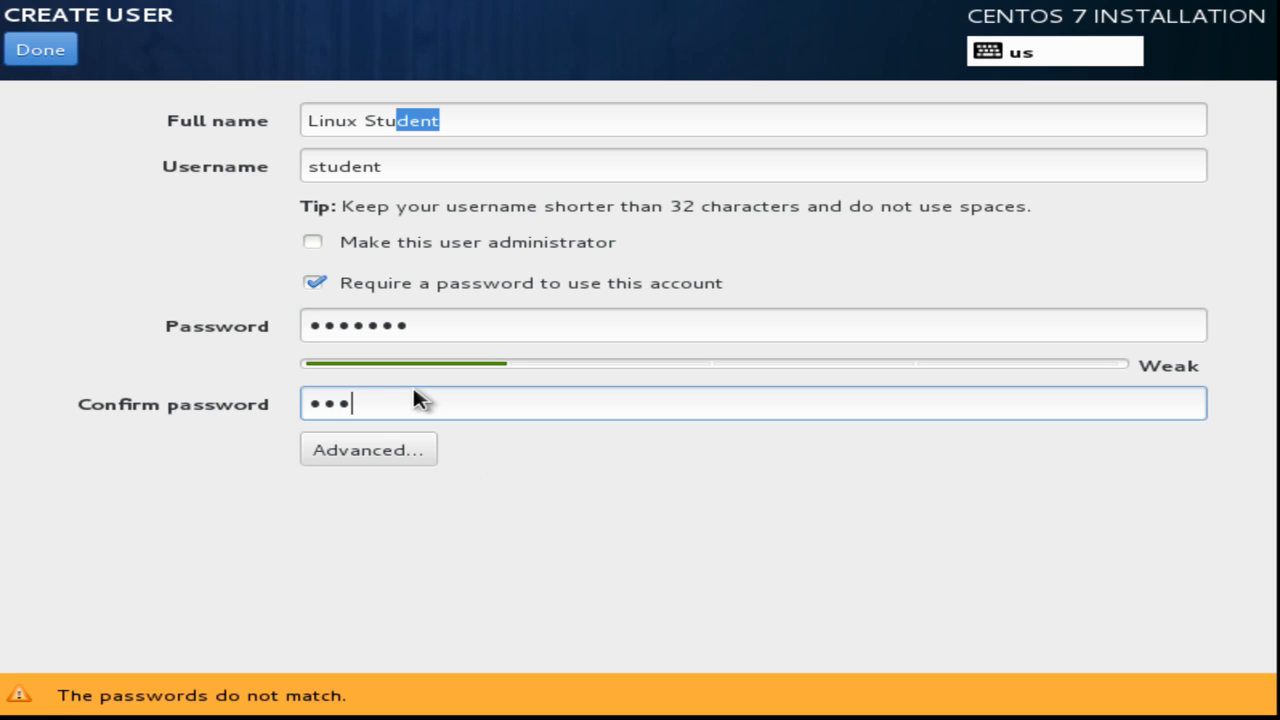
type("s7")
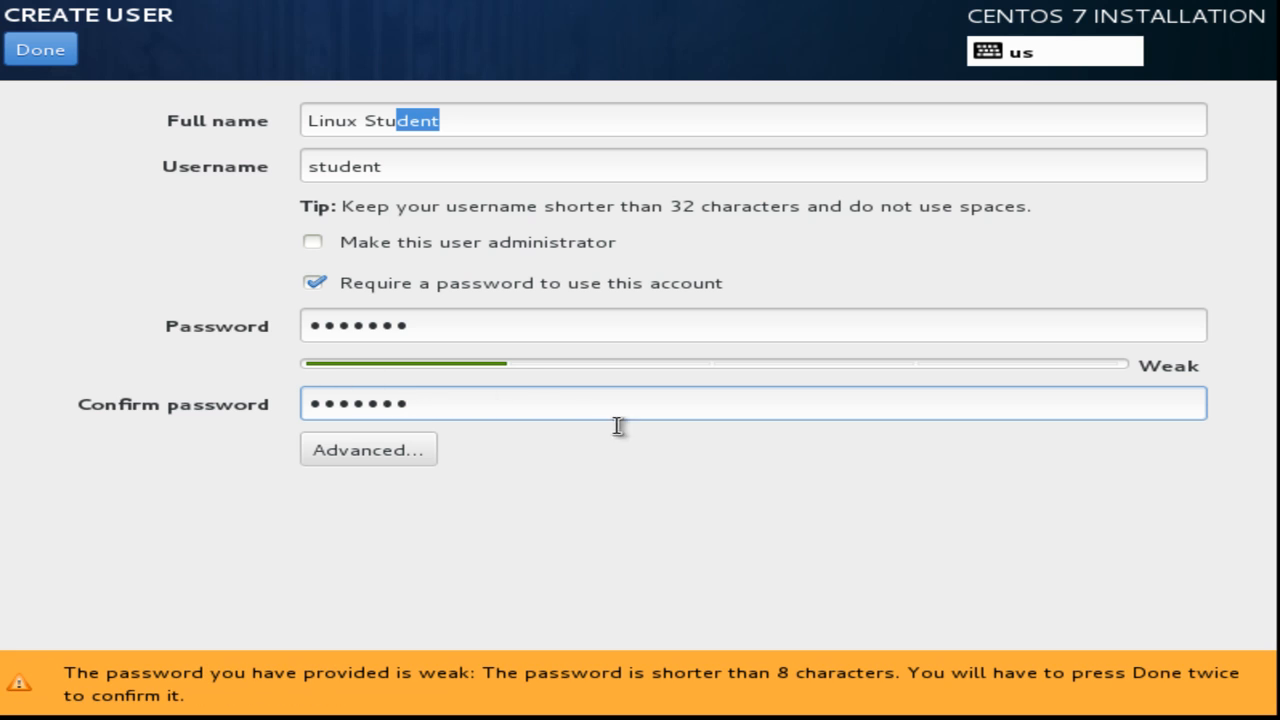
left_click(52, 55)
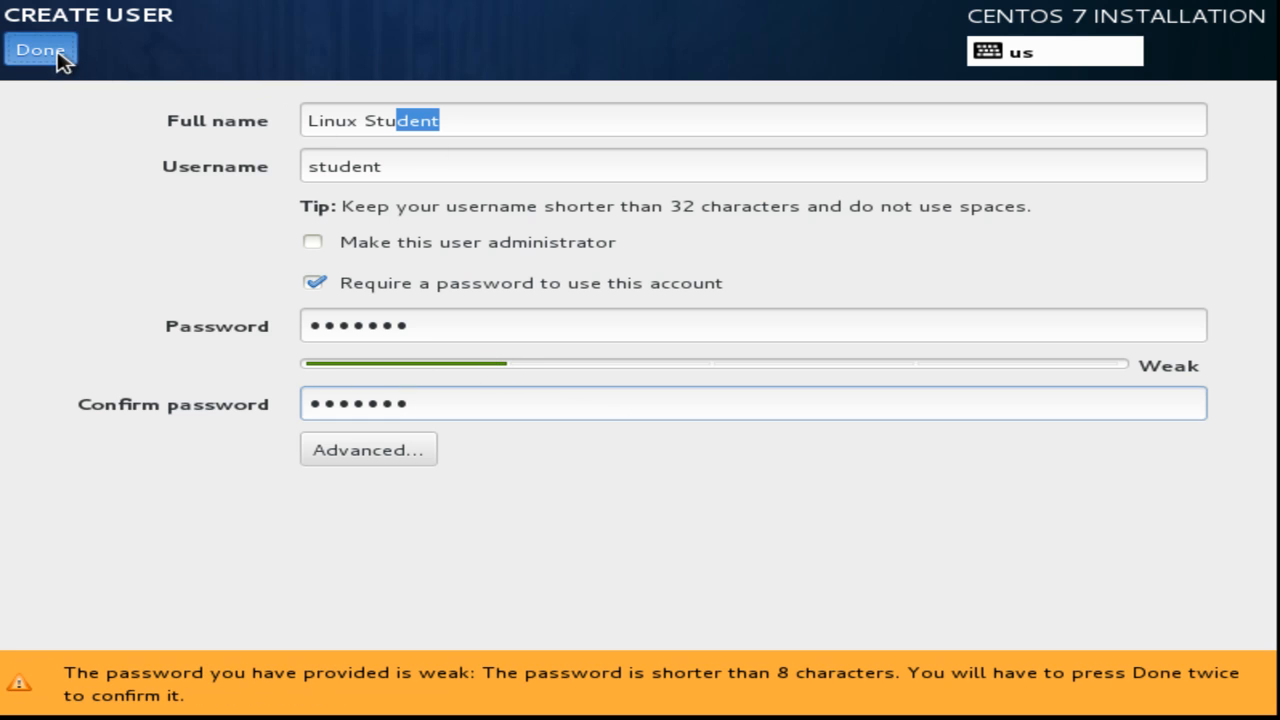
Accept the weak user password, then reboot once the installation completes.
left_click(40, 52)
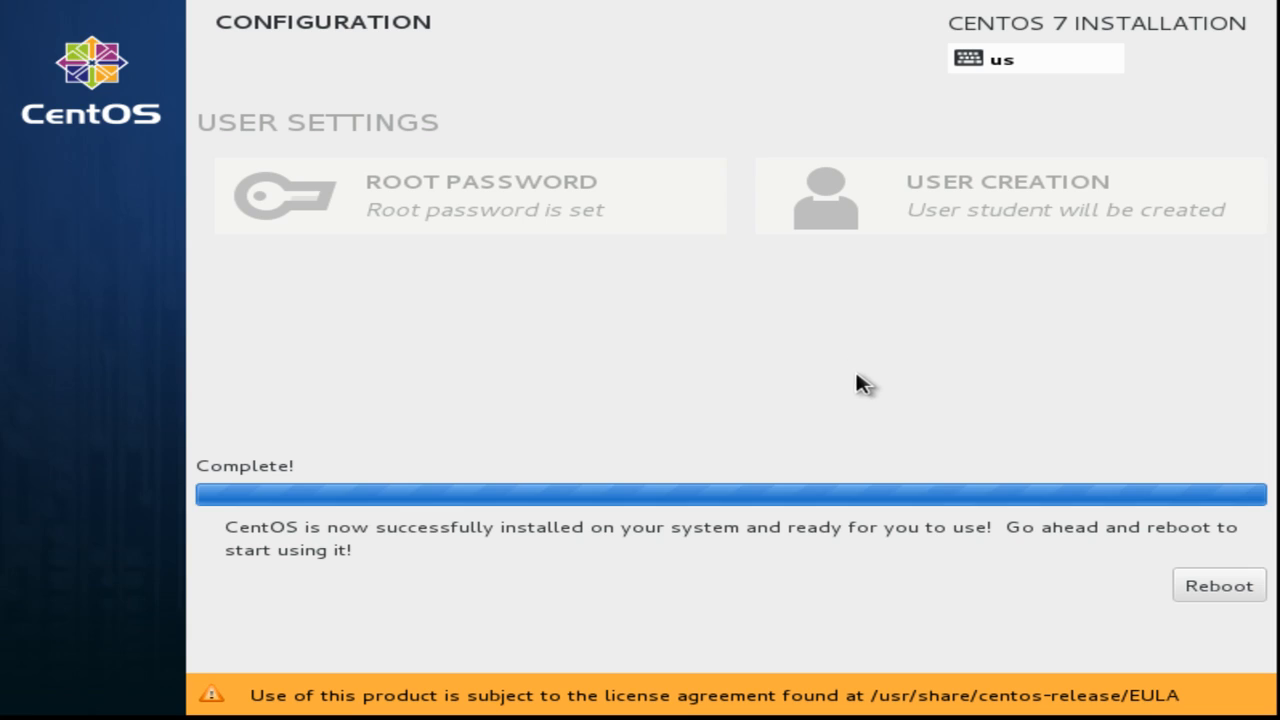
left_click(1219, 587)
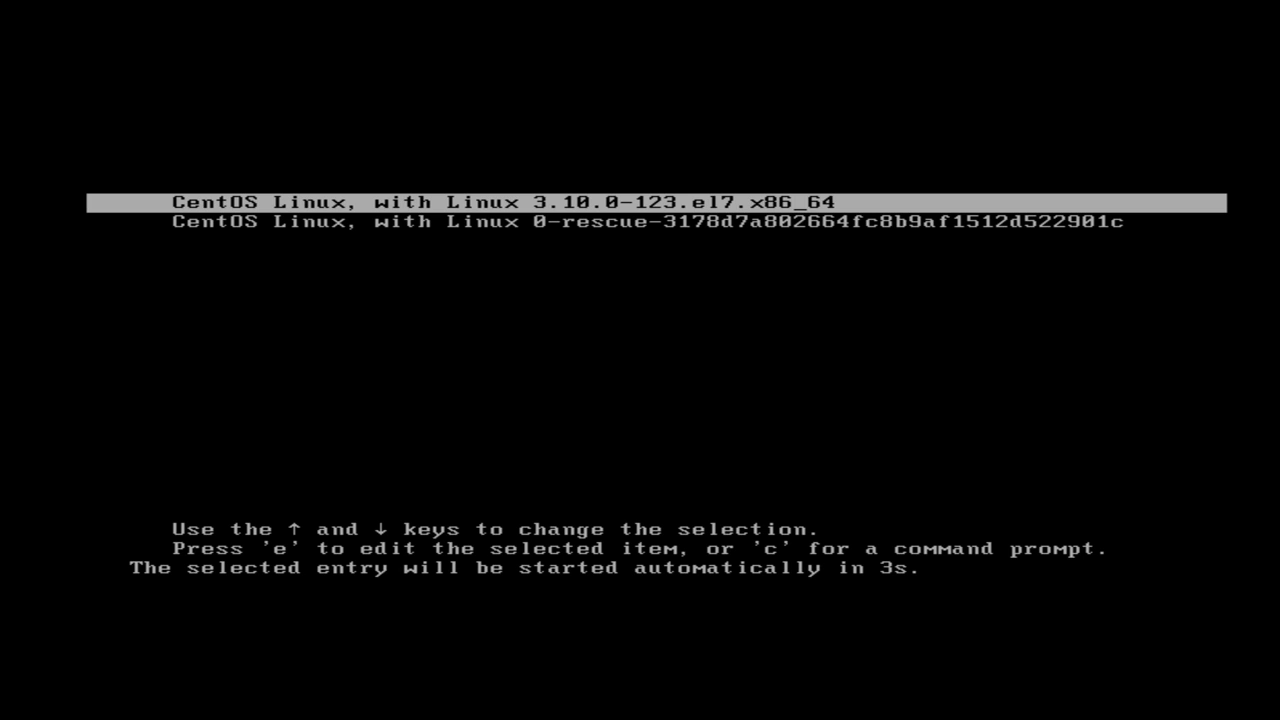
Boot the normal CentOS Linux 3.10.0-123.el7.x86_64 entry from the GRUB menu, not the rescue entry.
key("Down")
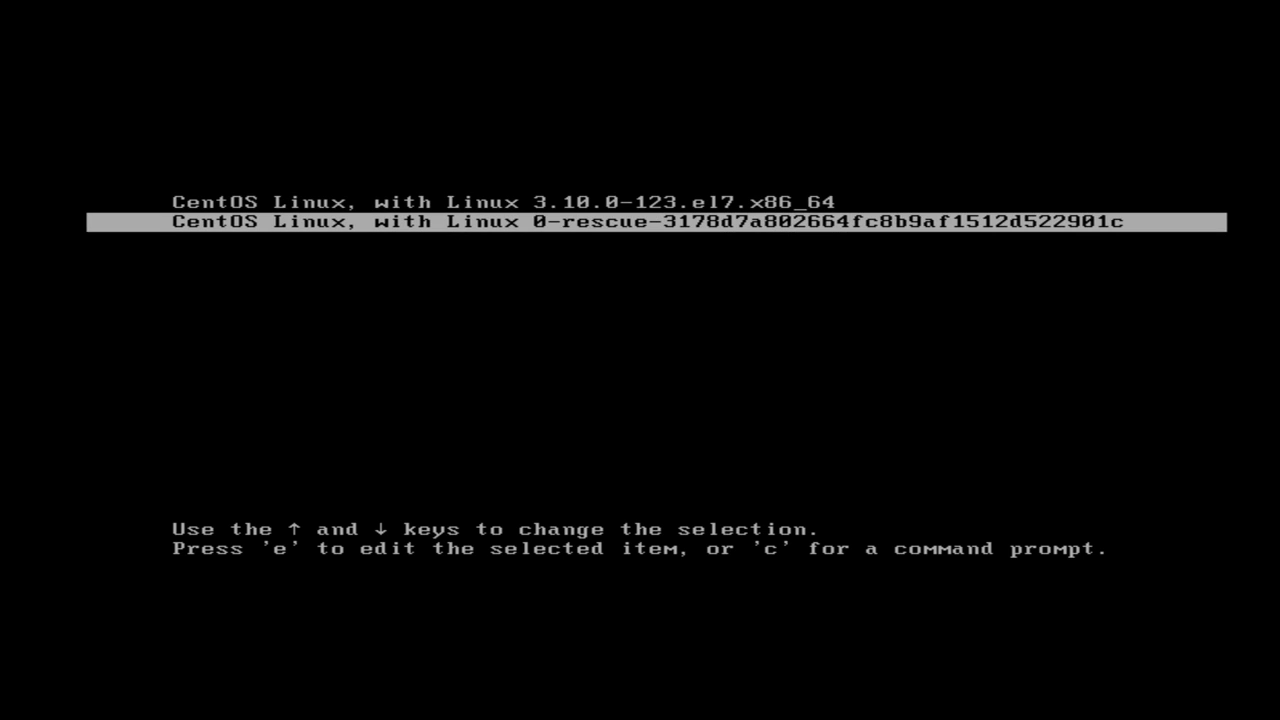
key("Up")
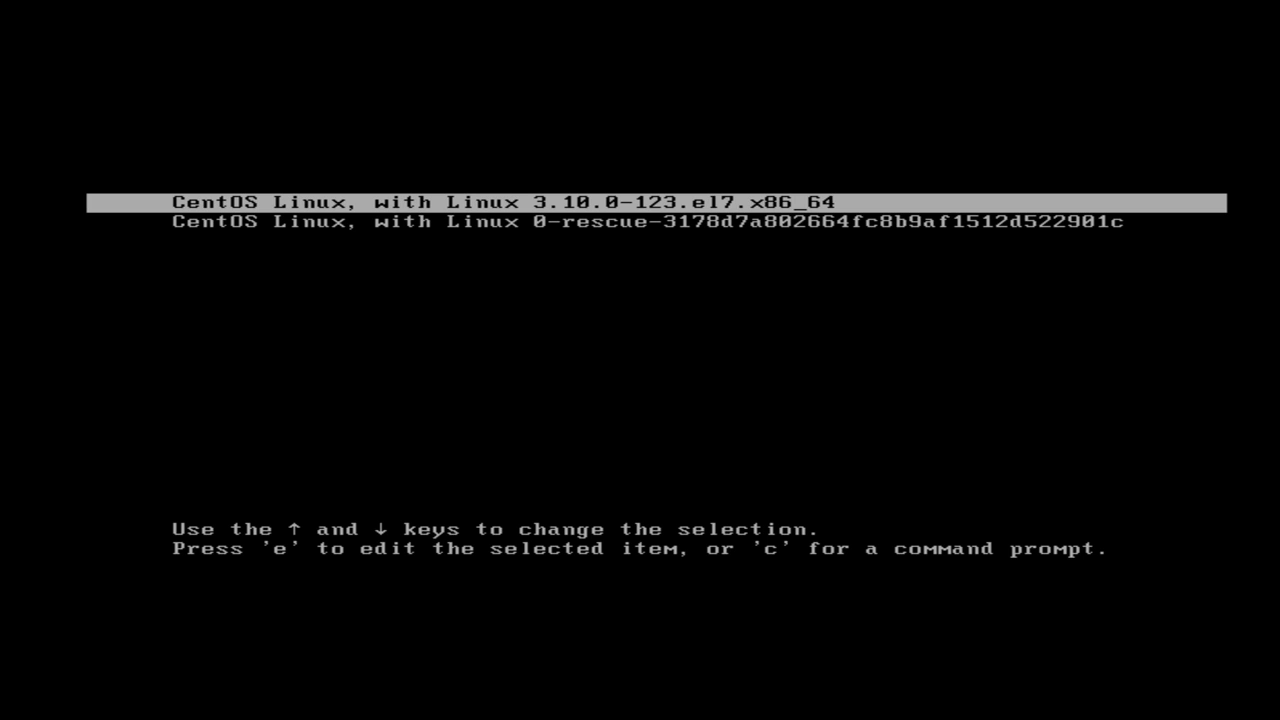
key("Return")
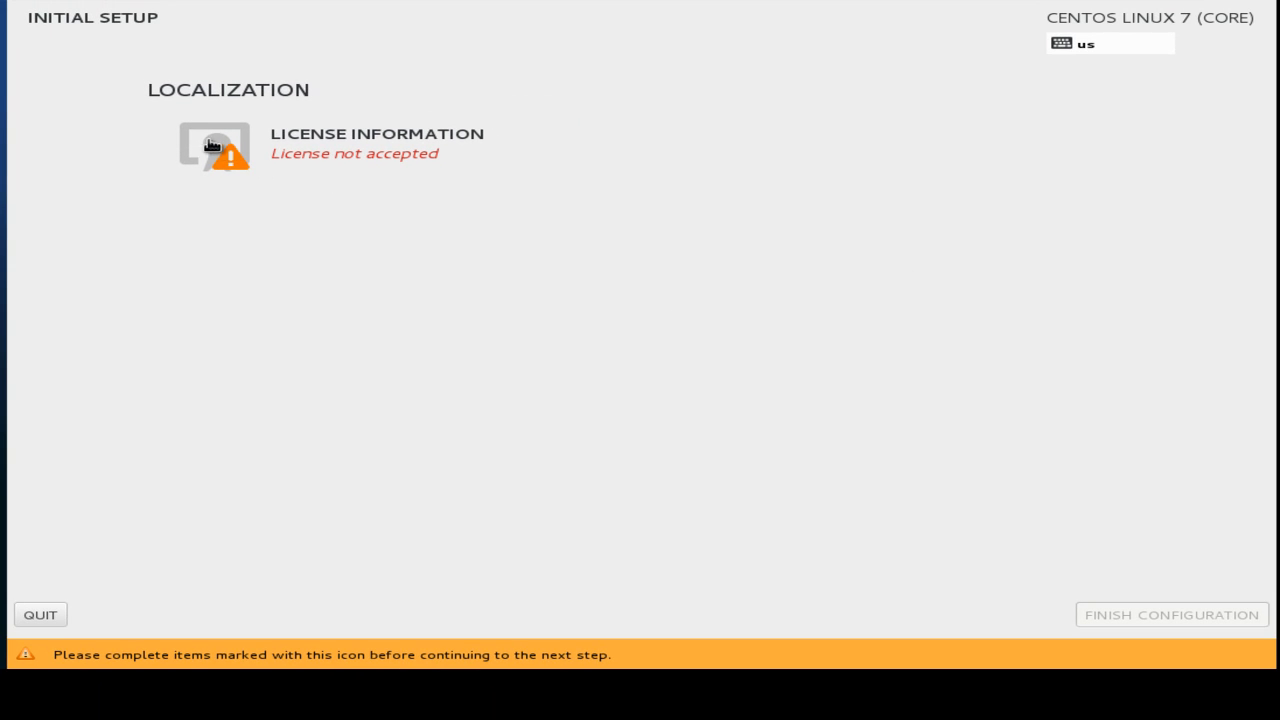
Accept the CentOS-7 license agreement under License Information, then finish the configuration.
left_click(230, 157)
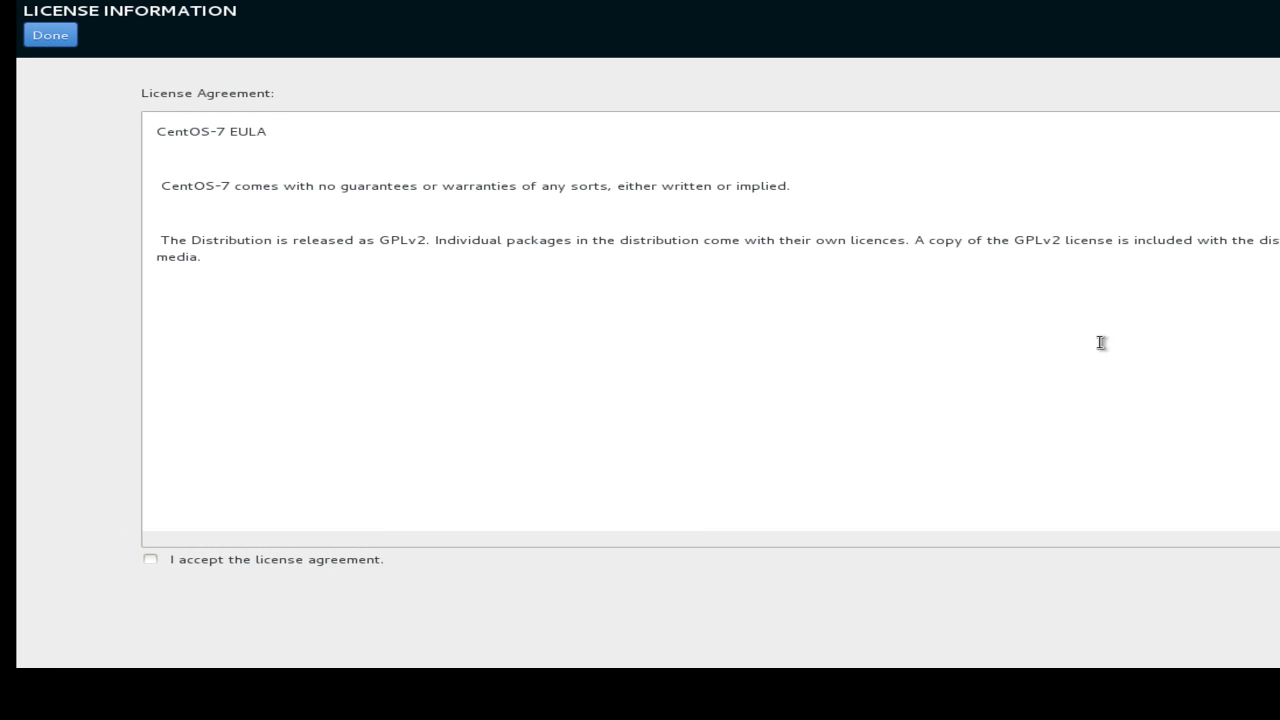
left_click_drag(224, 257, 140, 240)
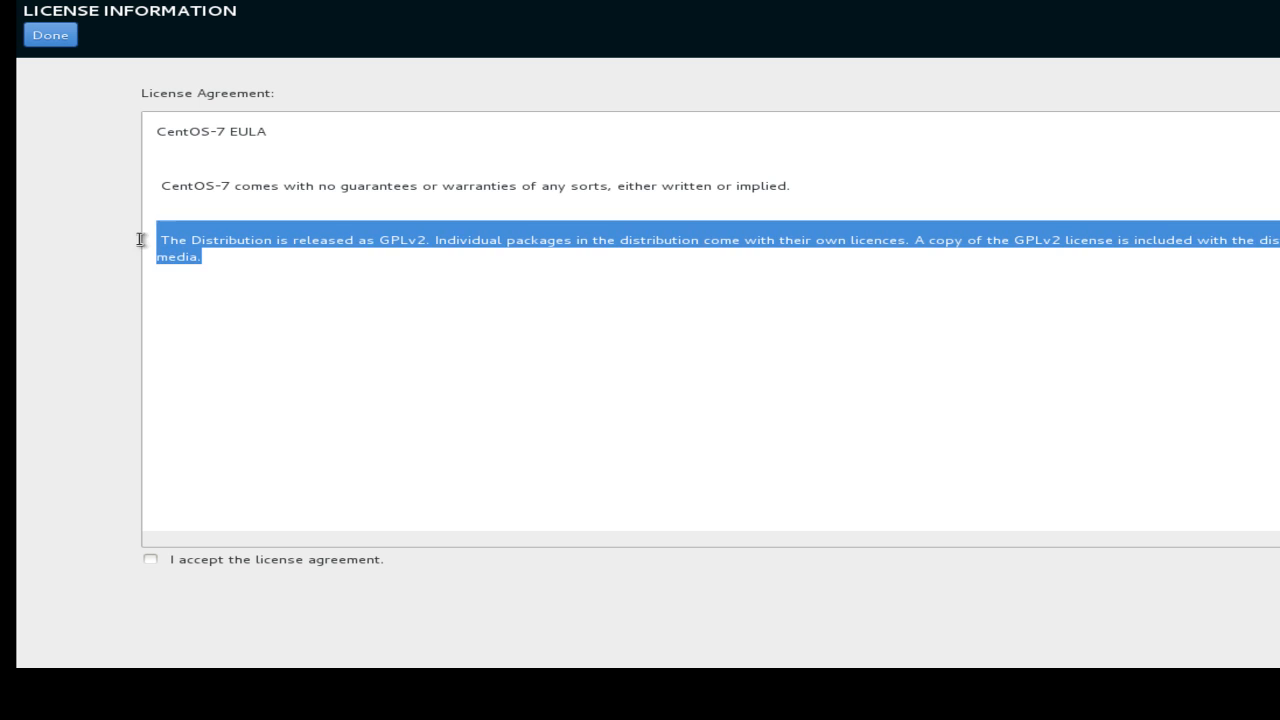
left_click(333, 297)
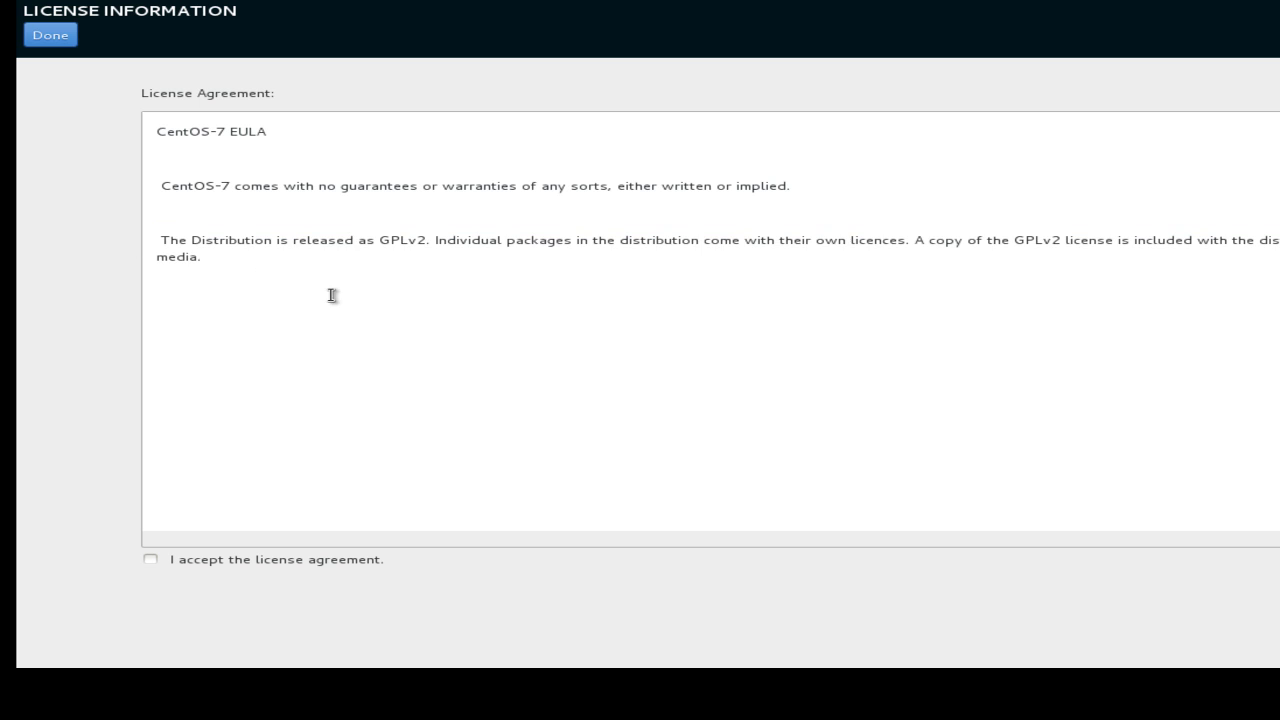
left_click(150, 559)
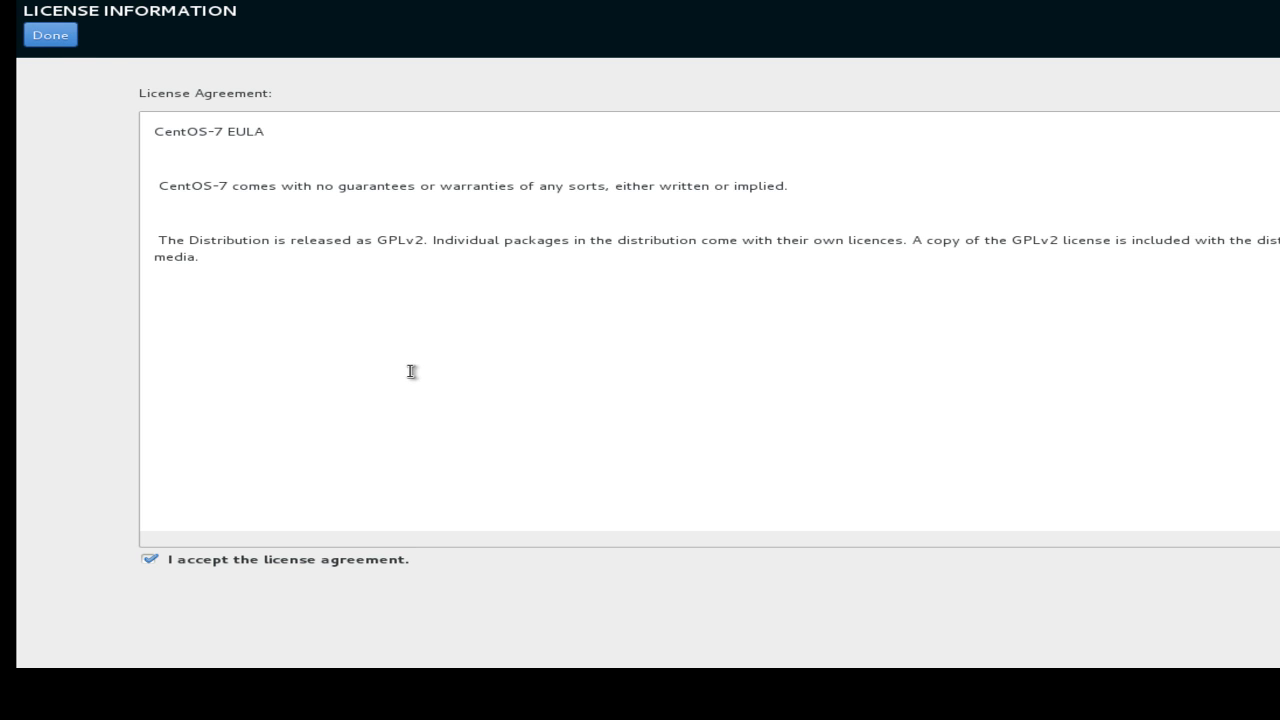
left_click(51, 38)
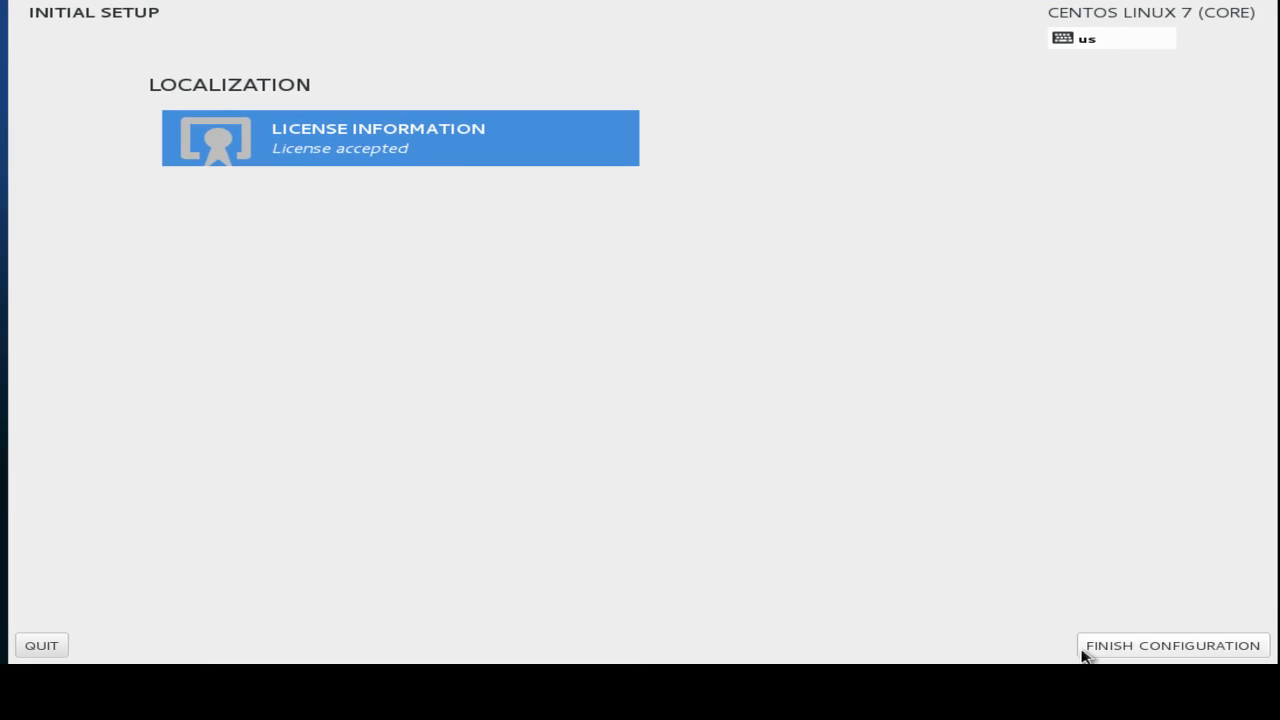
left_click(1085, 650)
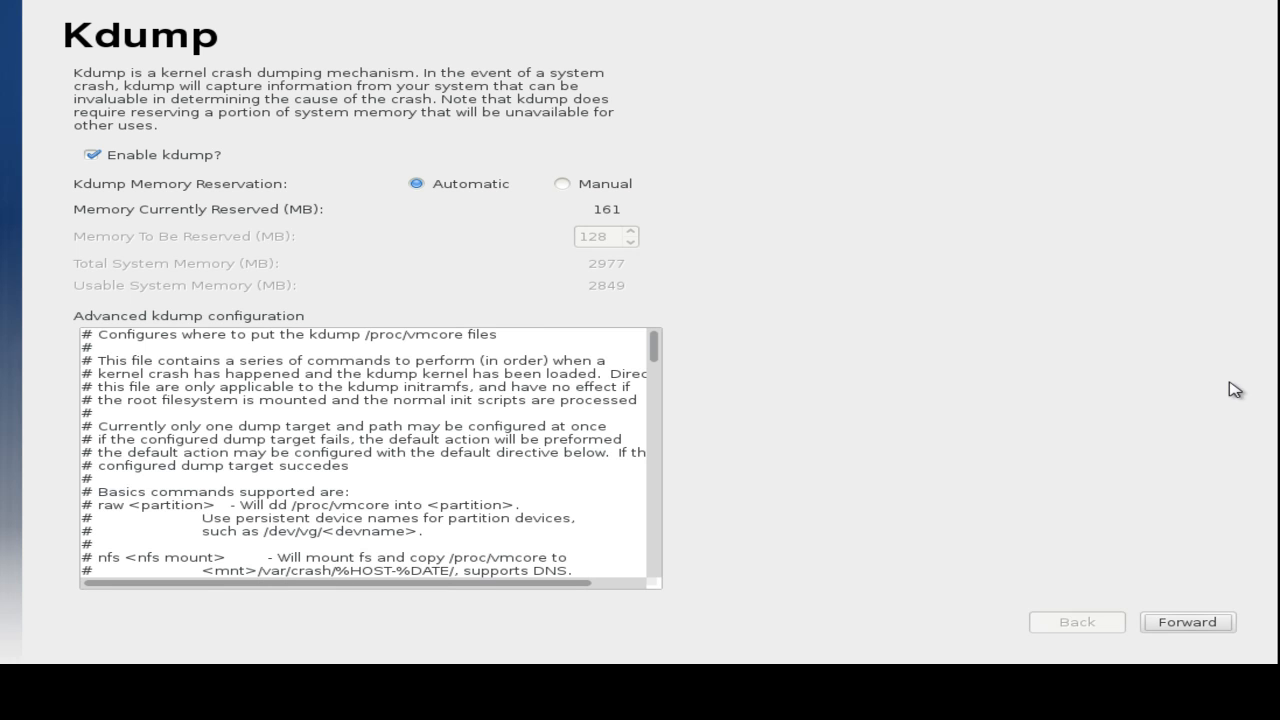
Keep 'Enable kdump?' unchecked, go forward, and agree to the required reboot.
left_click(121, 155)
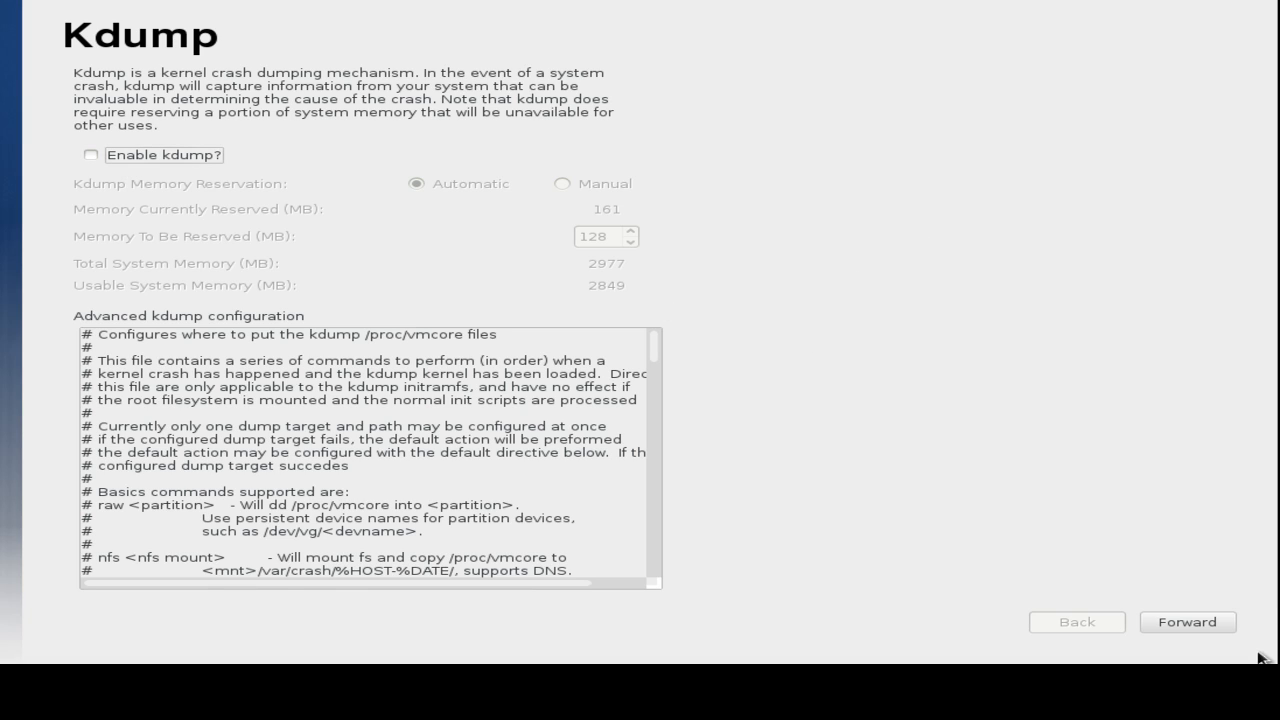
left_click(1195, 625)
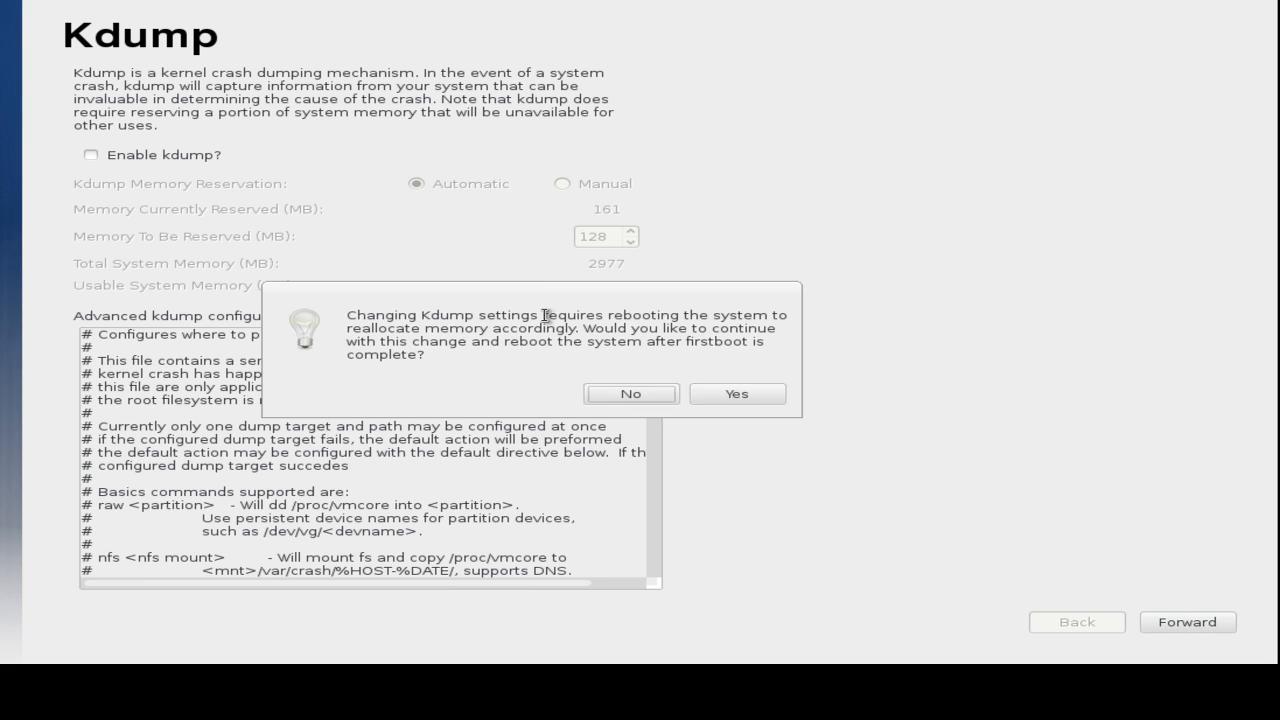
left_click(733, 396)
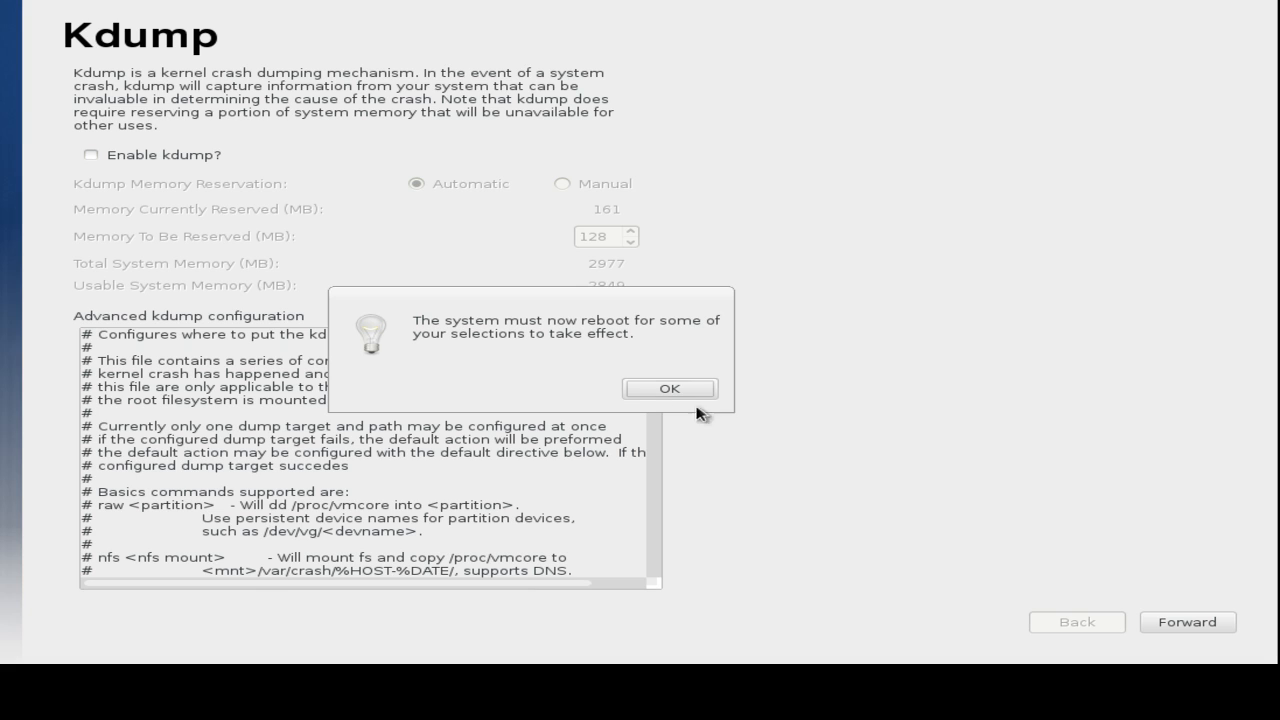
left_click(670, 389)
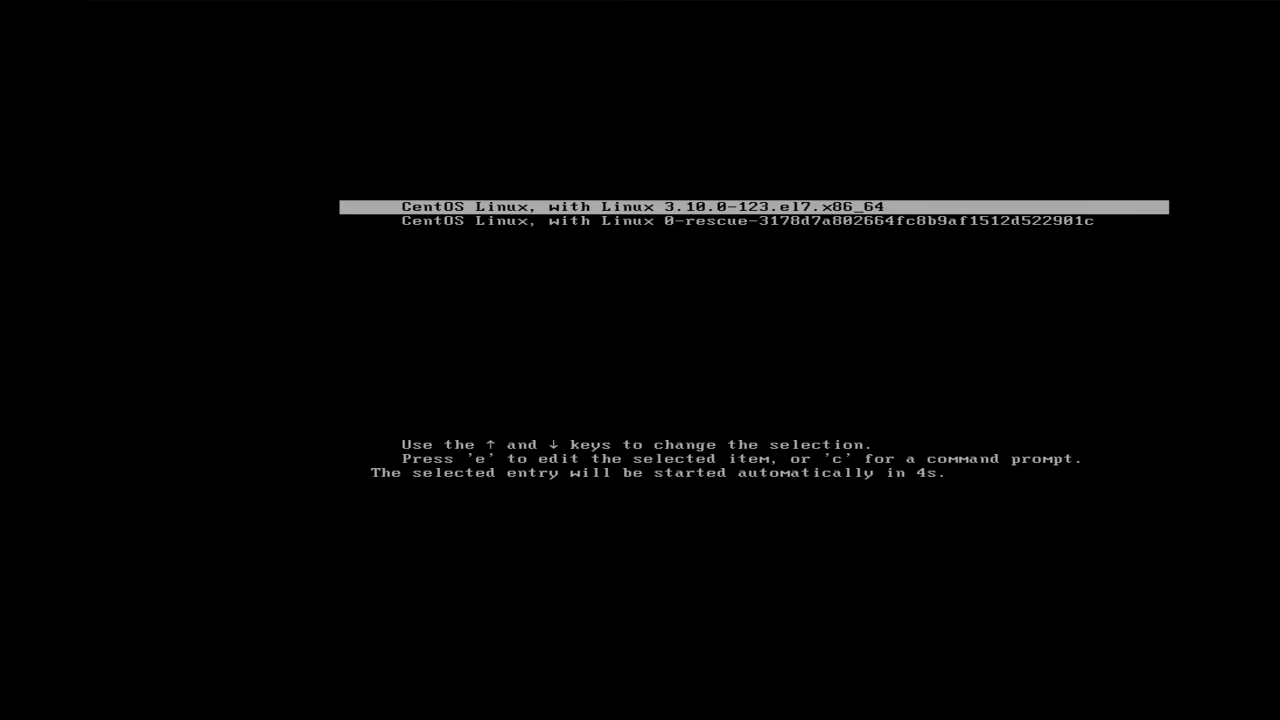
Boot the default CentOS entry to the login screen and check, then close, the power menu.
key("Return")
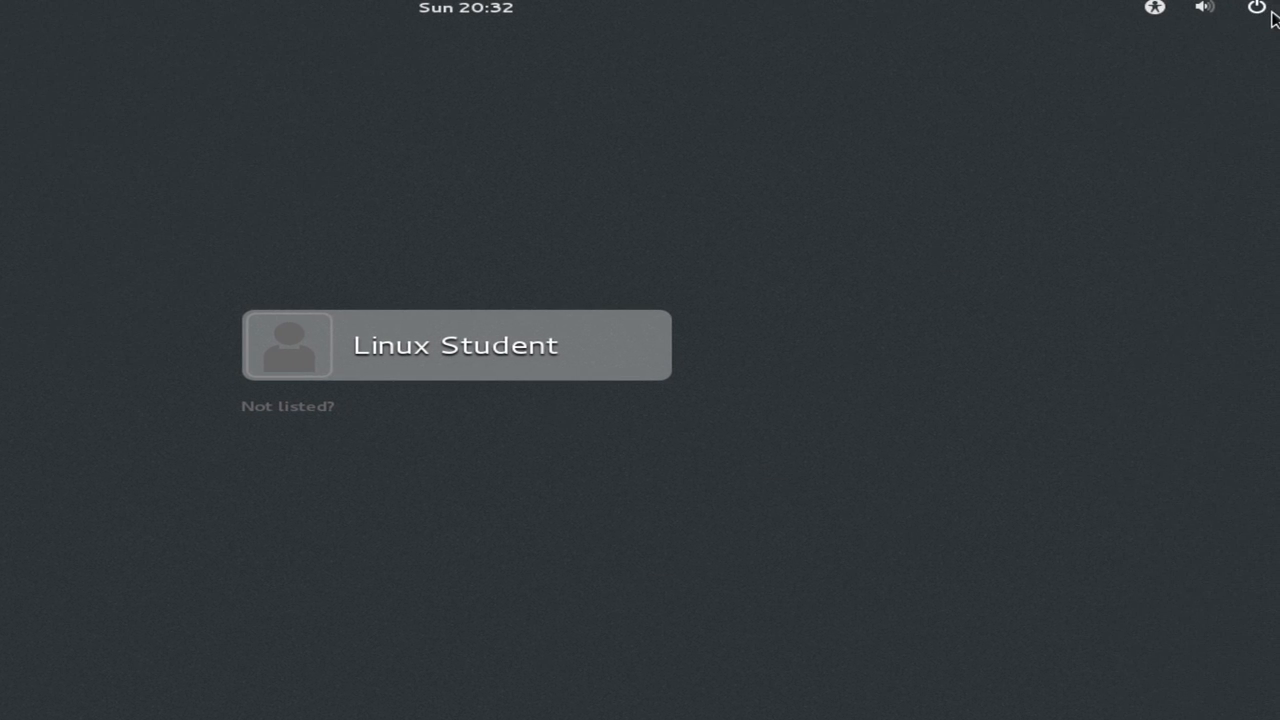
left_click(1264, 12)
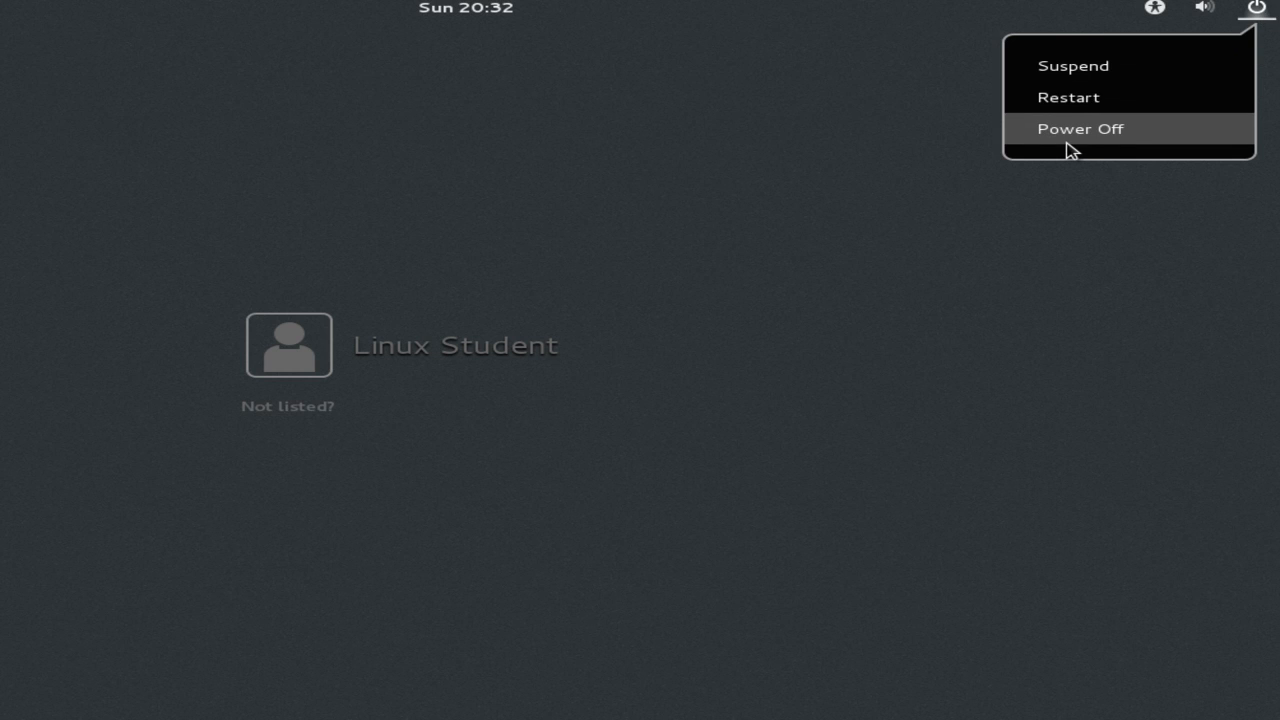
left_click(789, 266)
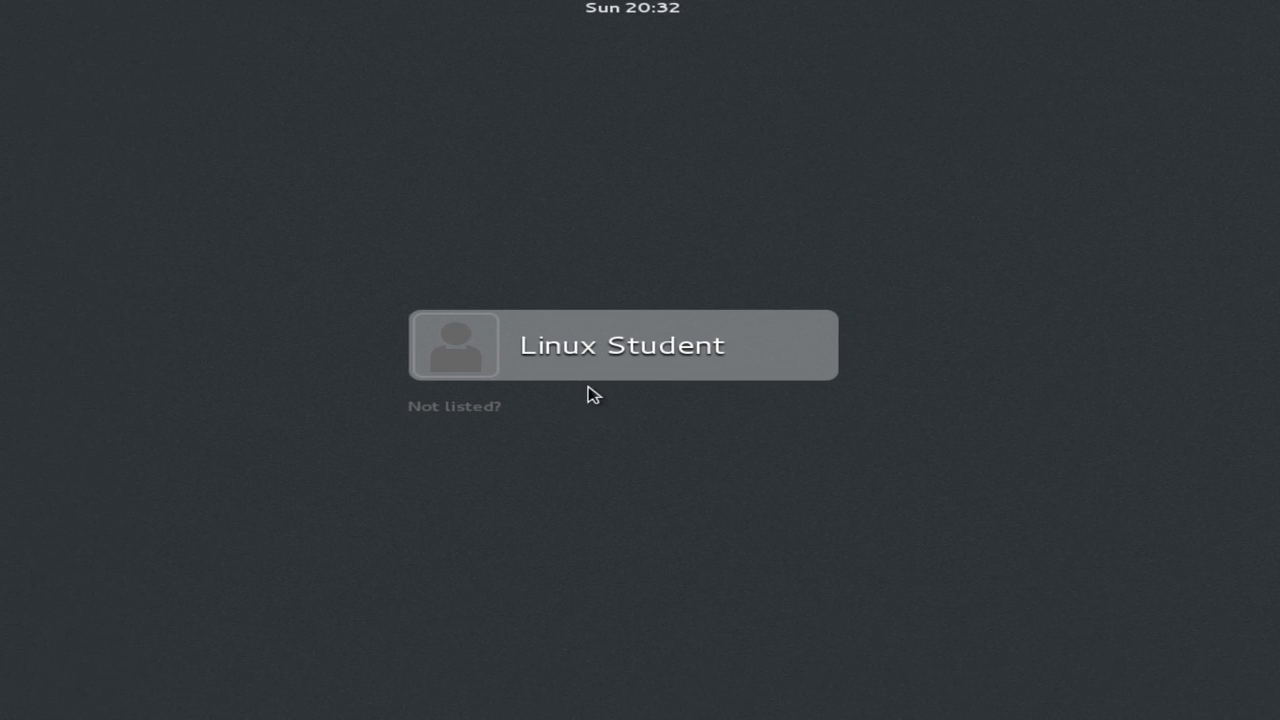
Sign in as the newly created user with the account password.
left_click(643, 355)
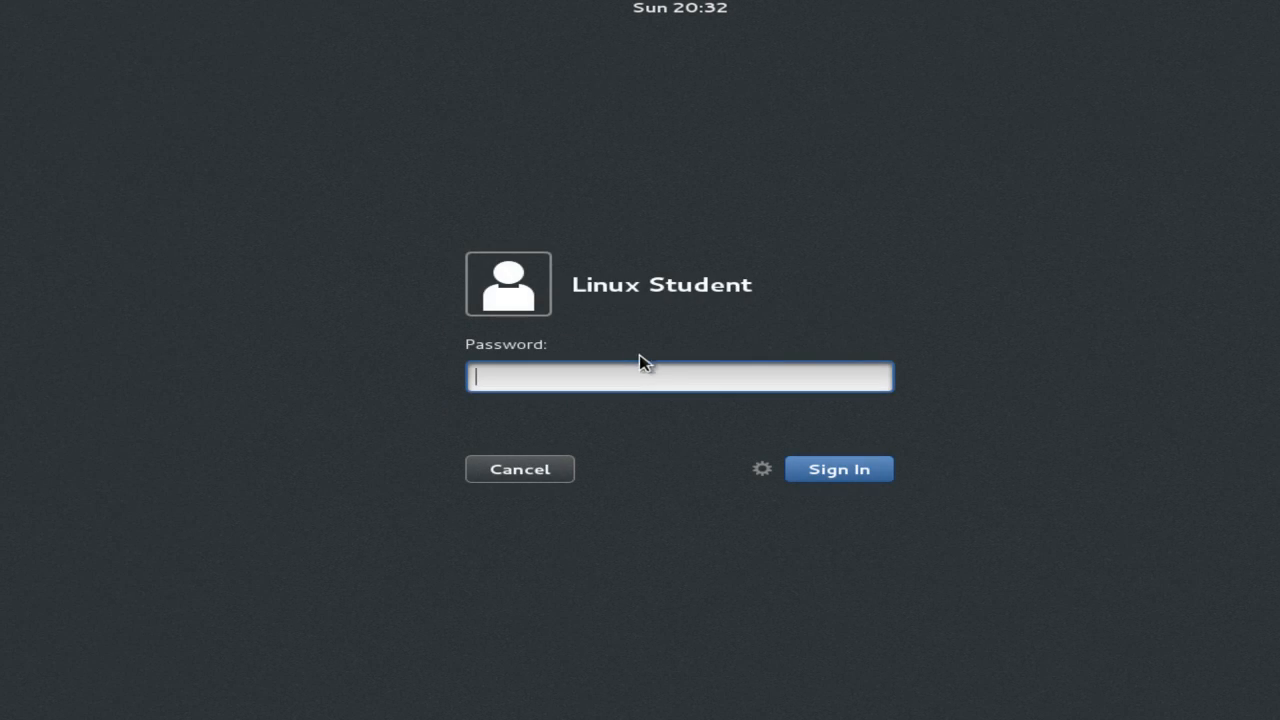
type("*******")
key("Return")
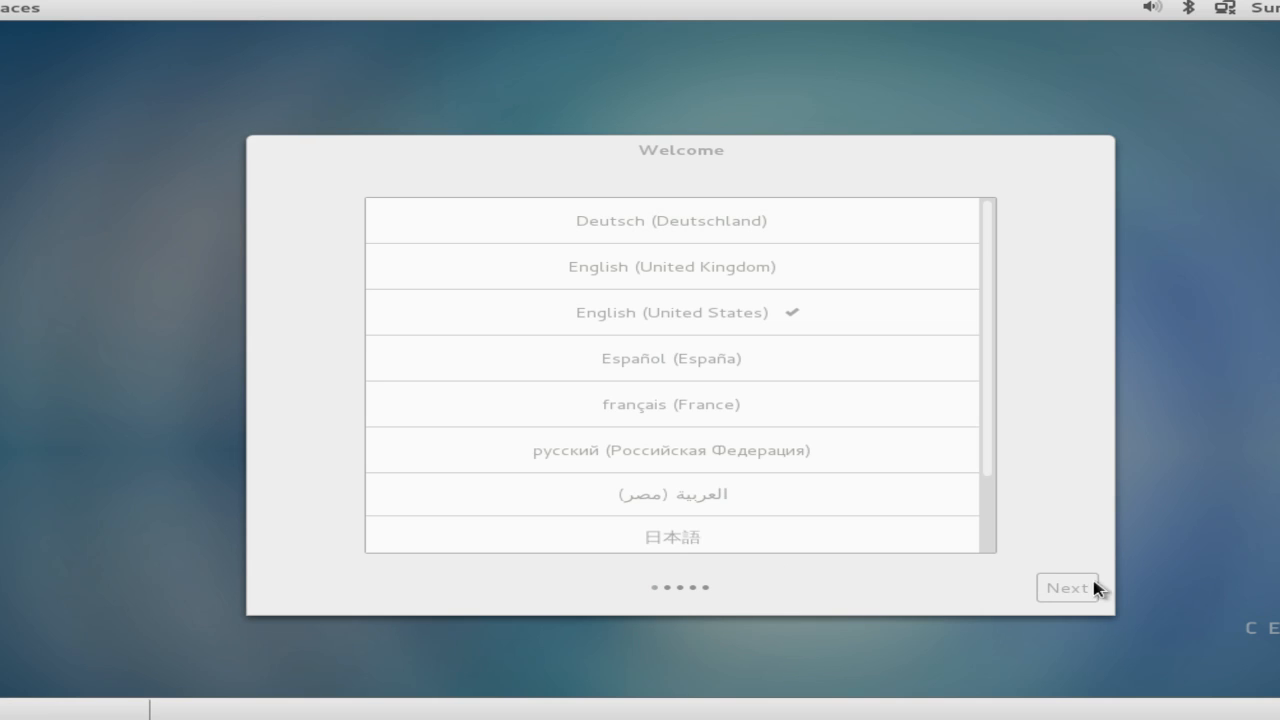
Keep English (United States) and the default input source, start using CentOS, and close Help.
left_click(1066, 592)
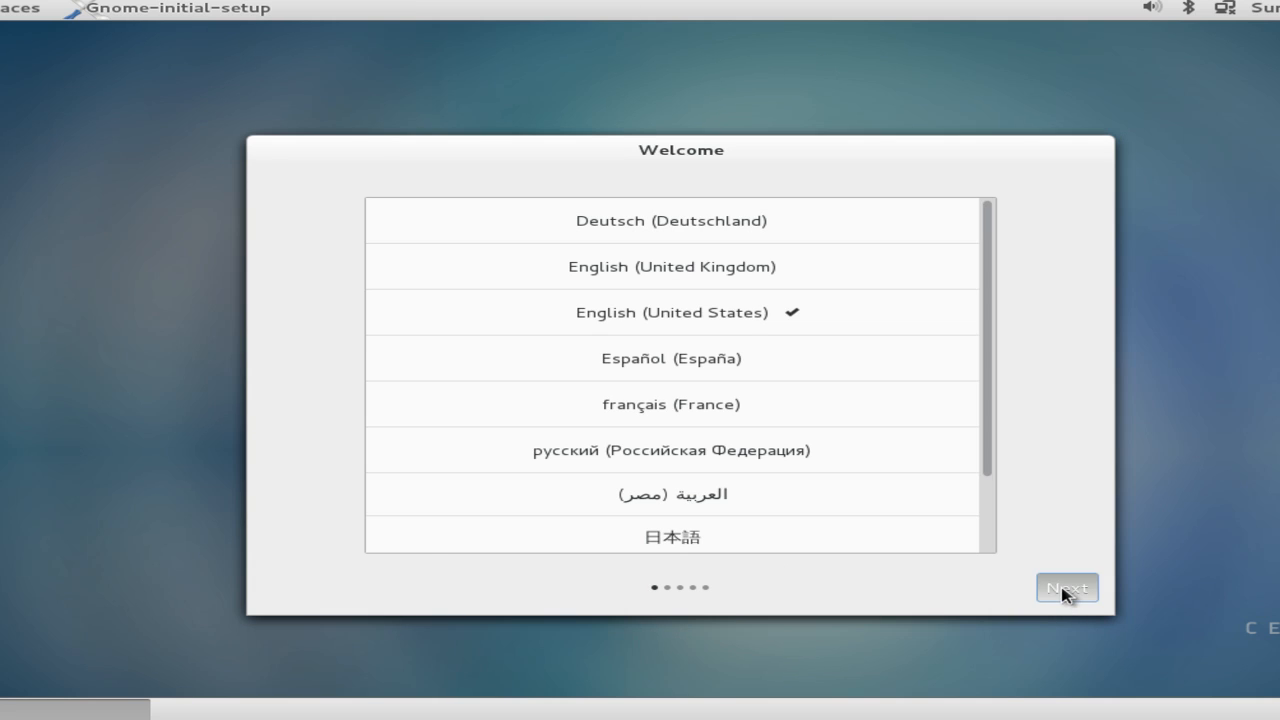
left_click(1060, 592)
left_click(743, 503)
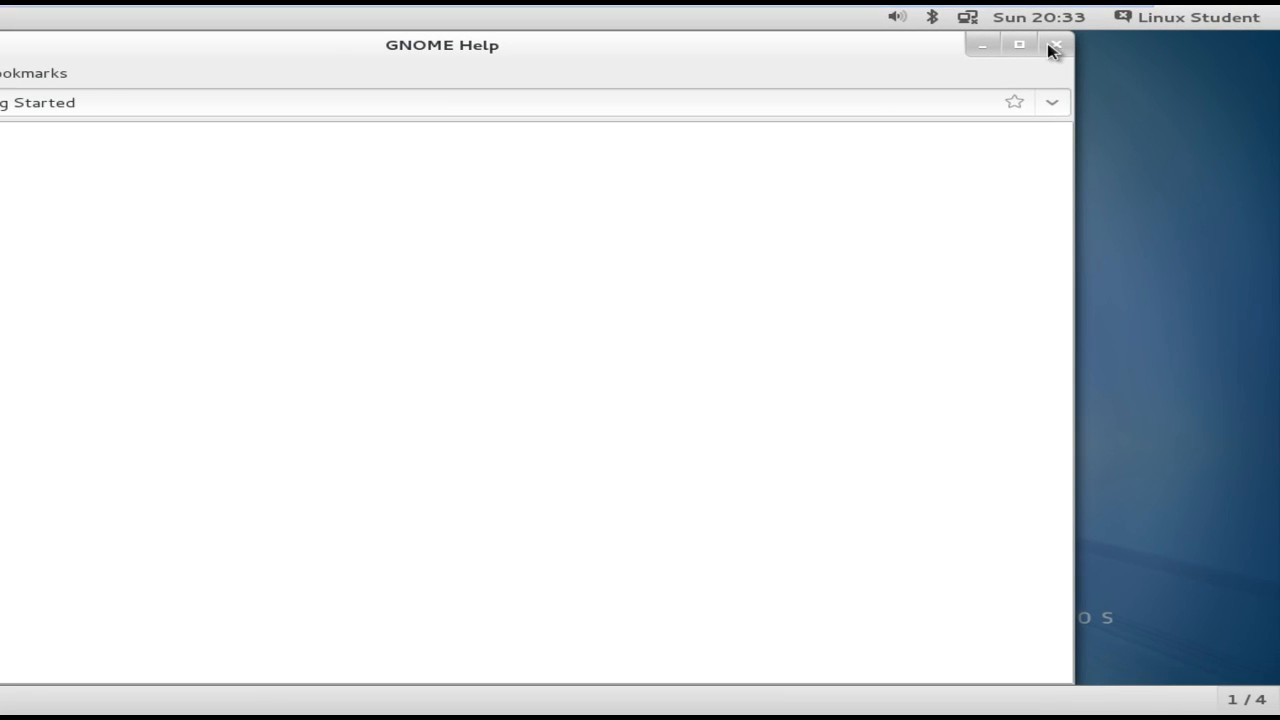
left_click(1053, 46)
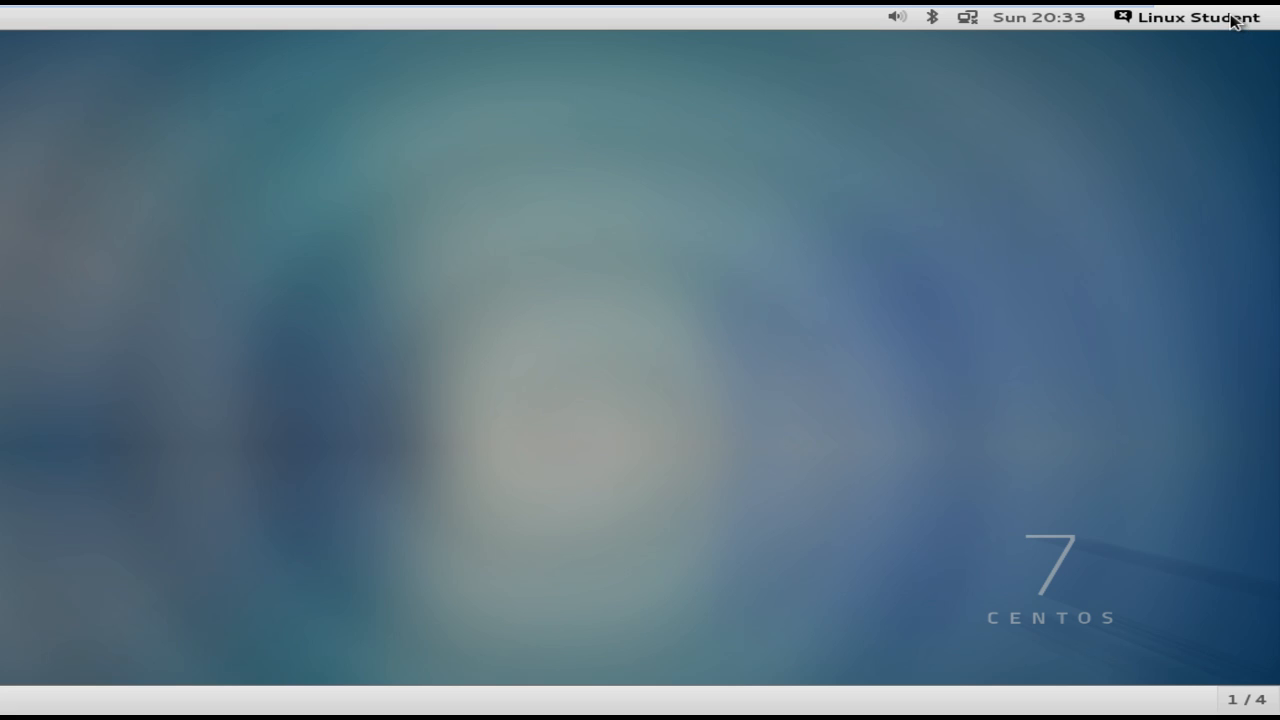
Log out from the top-bar user menu and confirm in the dialog.
left_click(1234, 20)
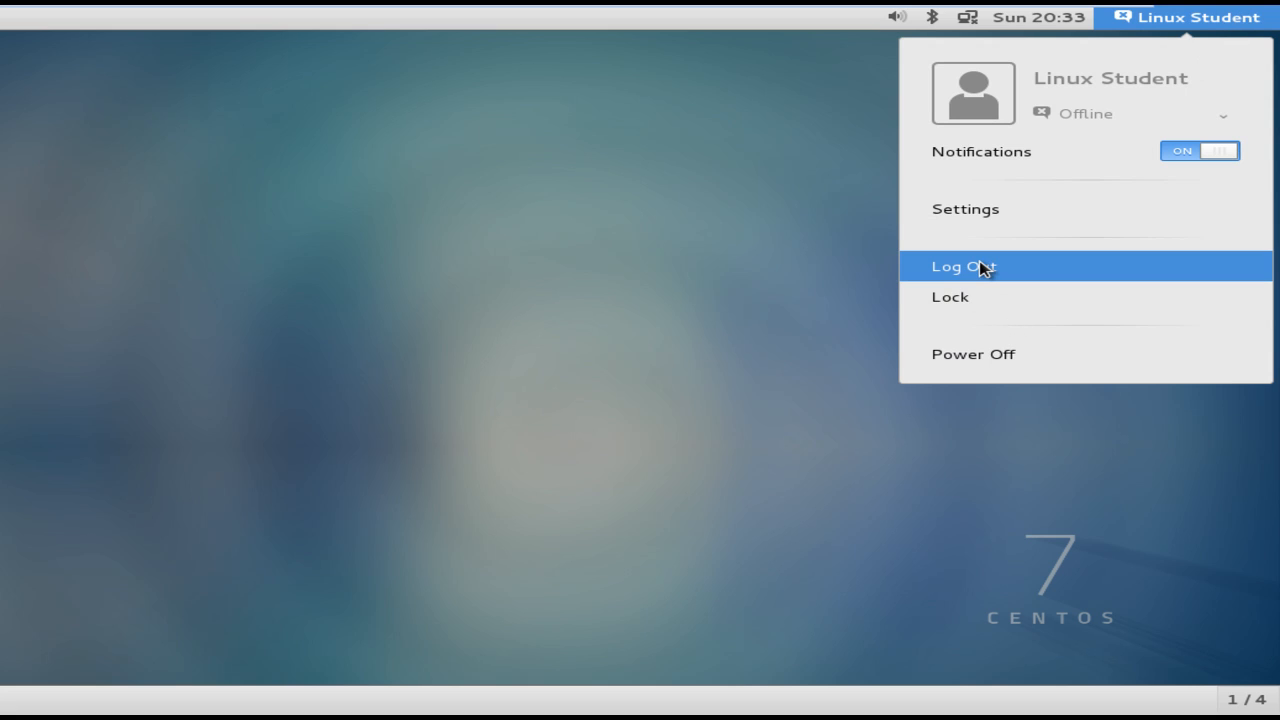
left_click(980, 267)
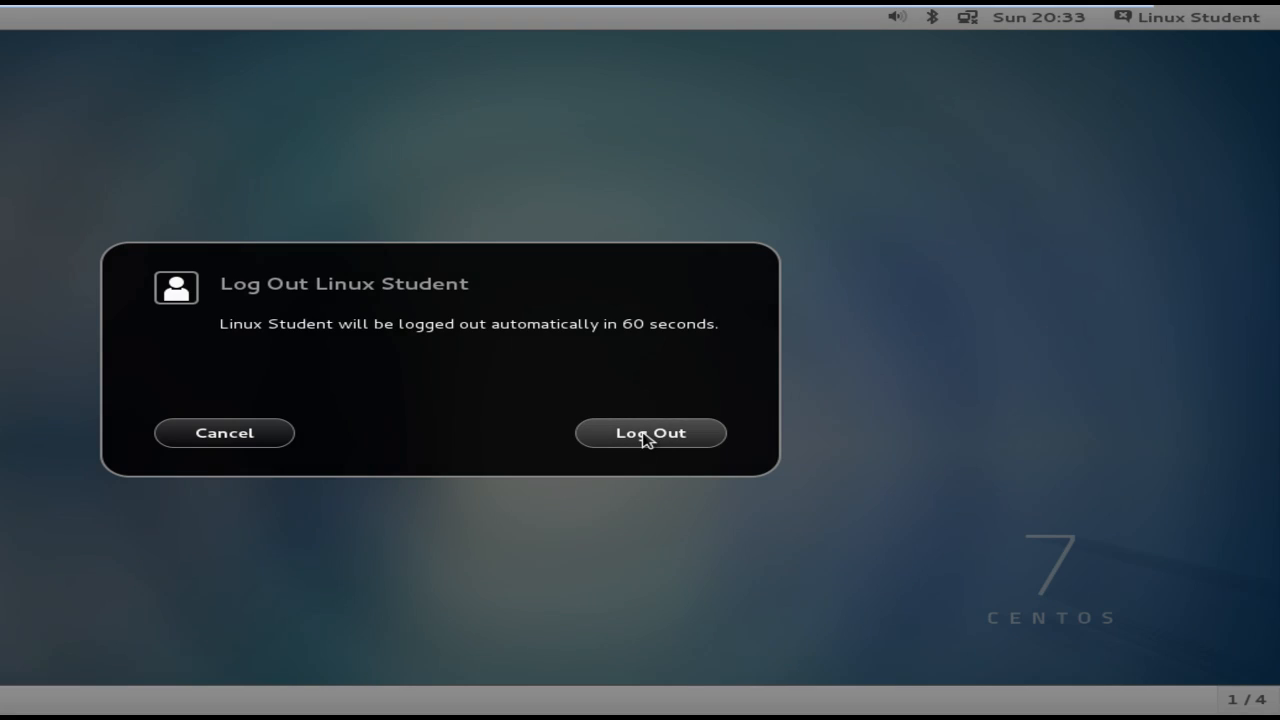
left_click(646, 438)
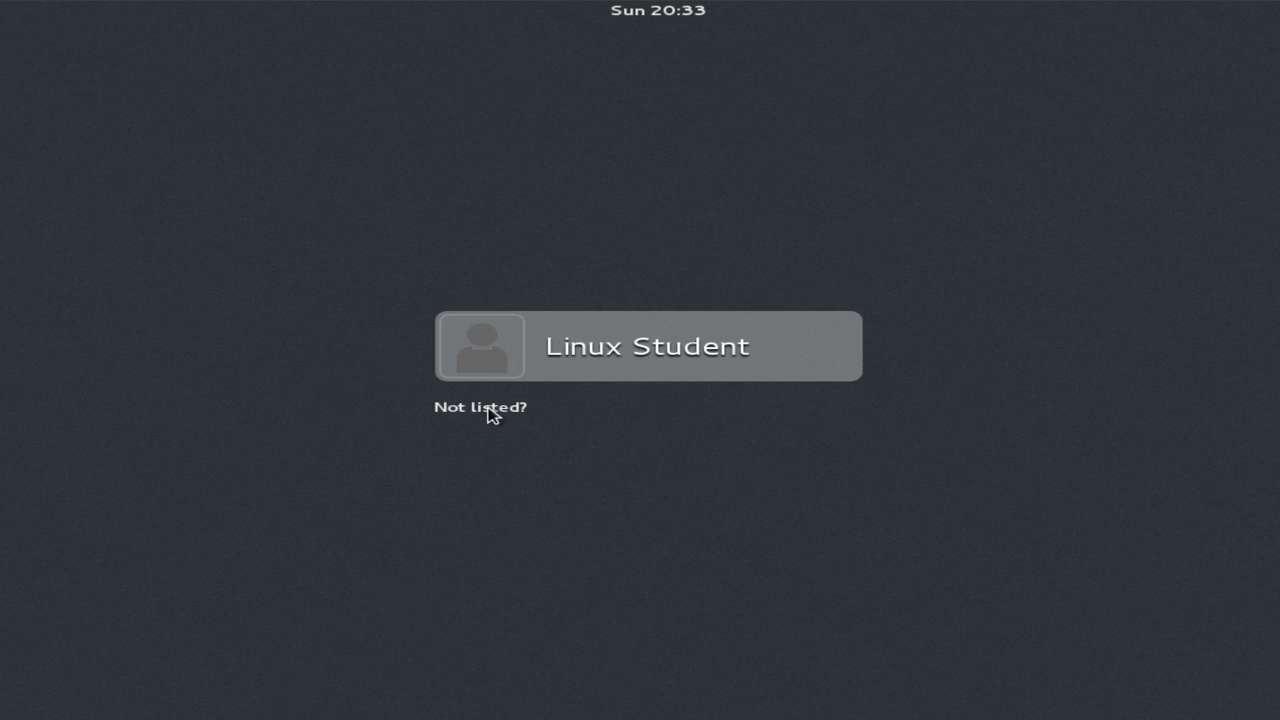
Use 'Not listed?' to sign in with username root and the root password.
left_click(492, 410)
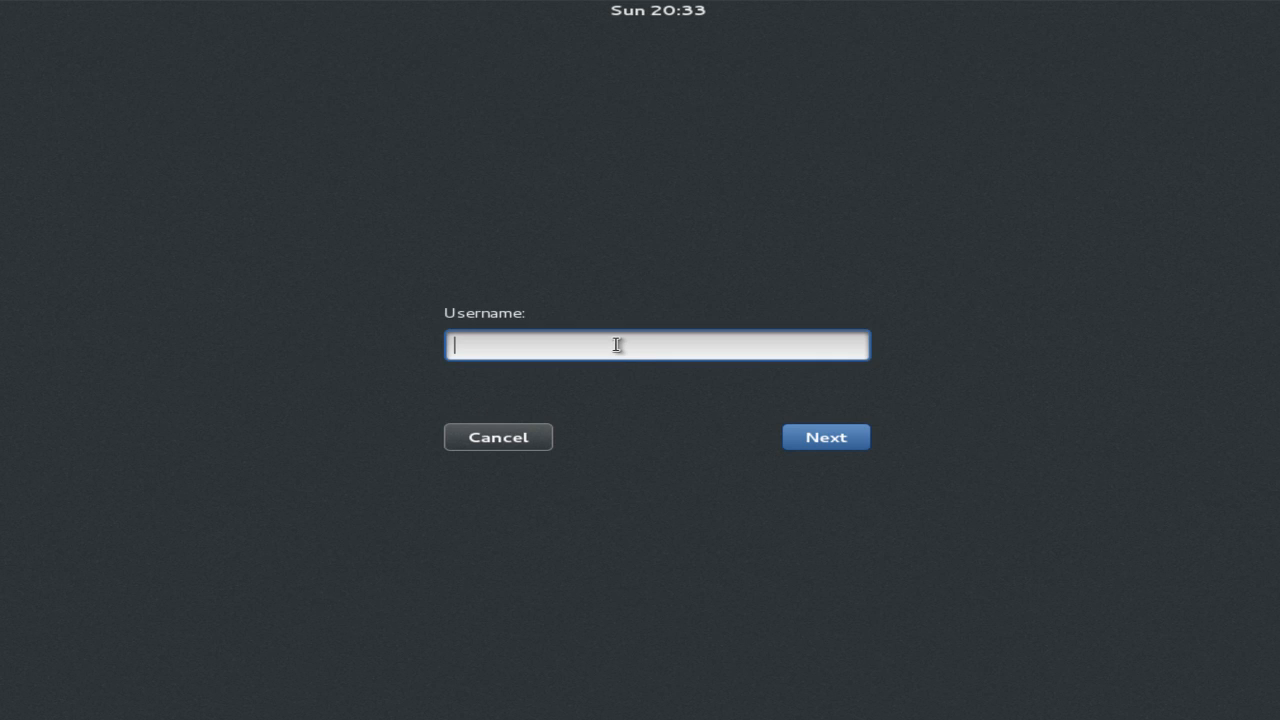
type("root")
key("Return")
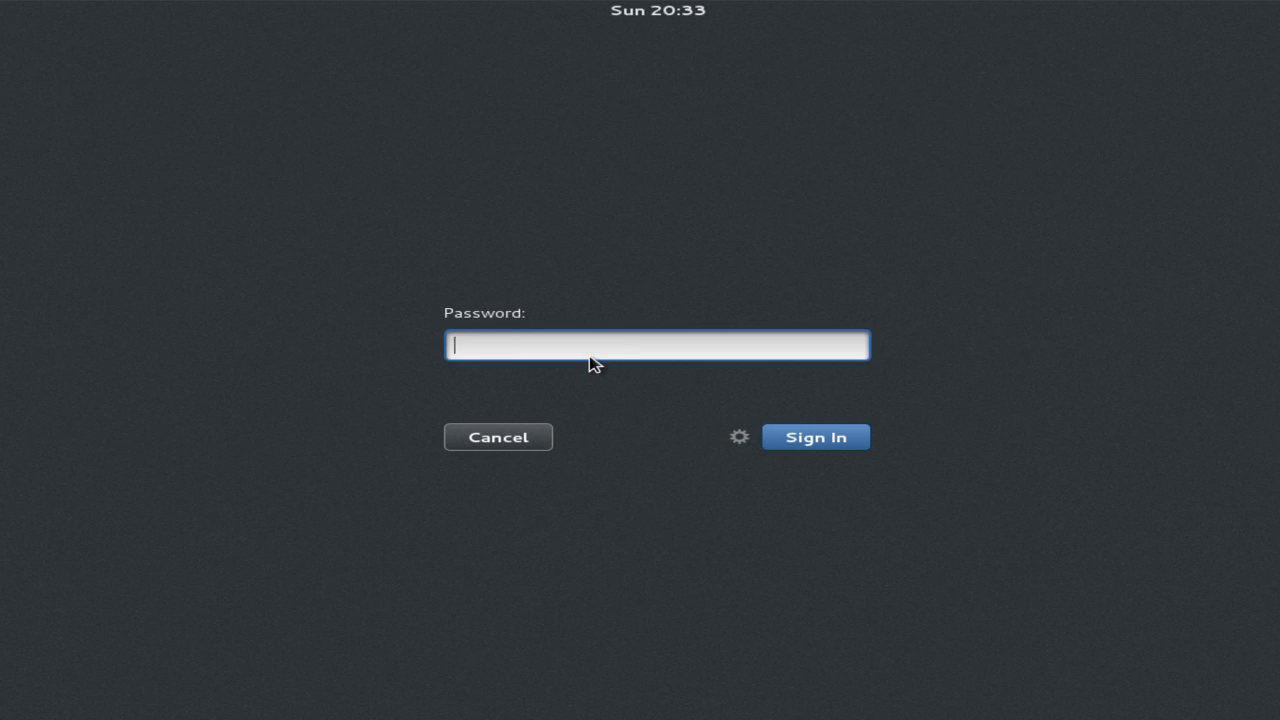
type("******")
key("Return")
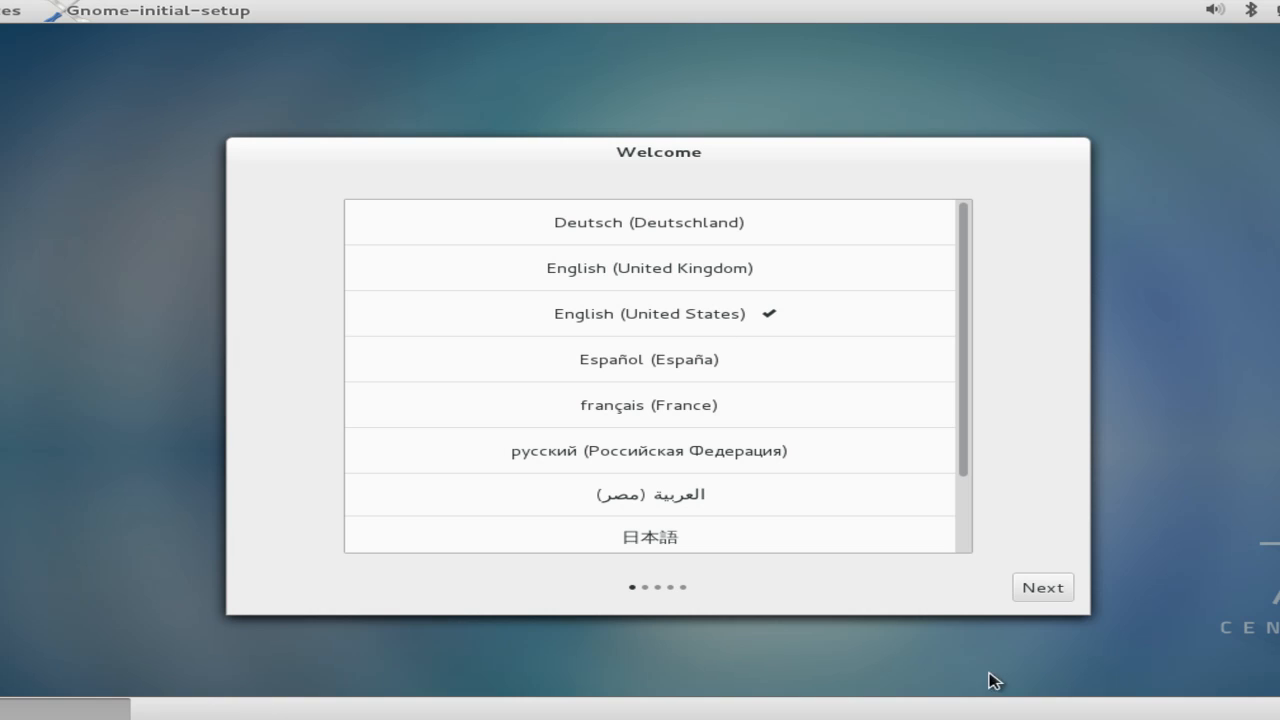
Accept English (United States) and English (US) input, start using CentOS Linux, and close Help.
left_click(1050, 590)
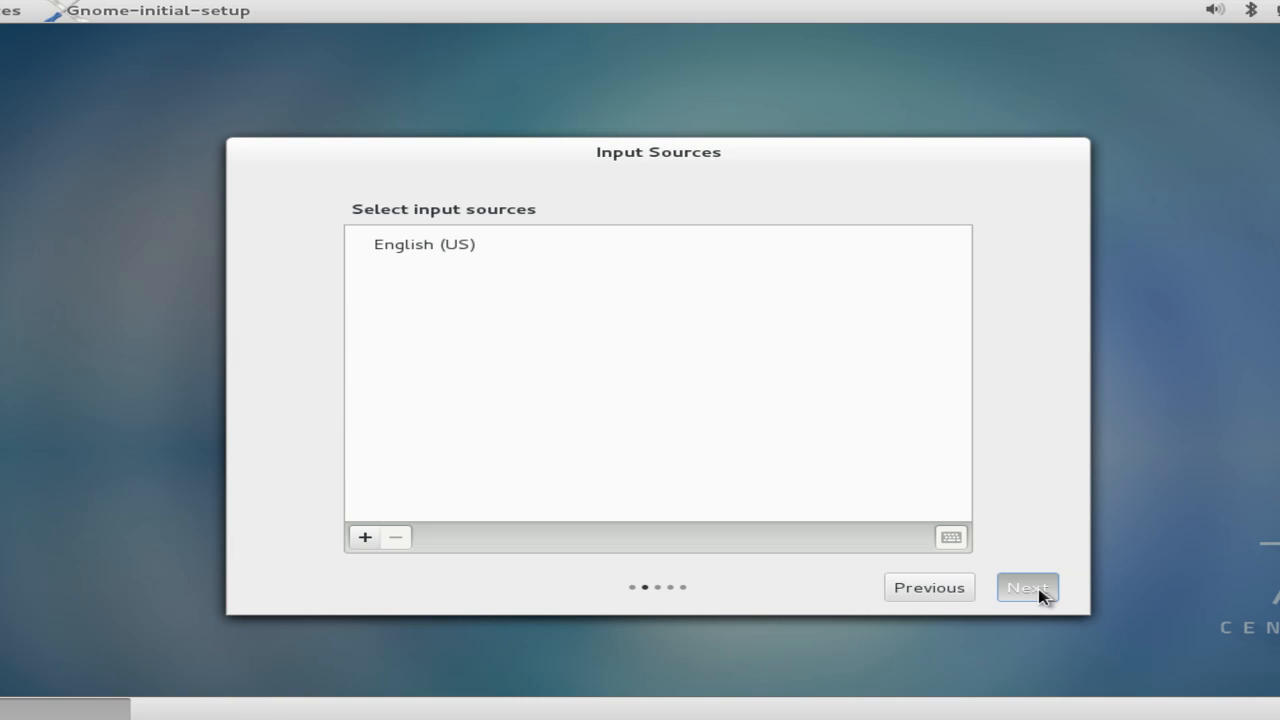
left_click(1040, 592)
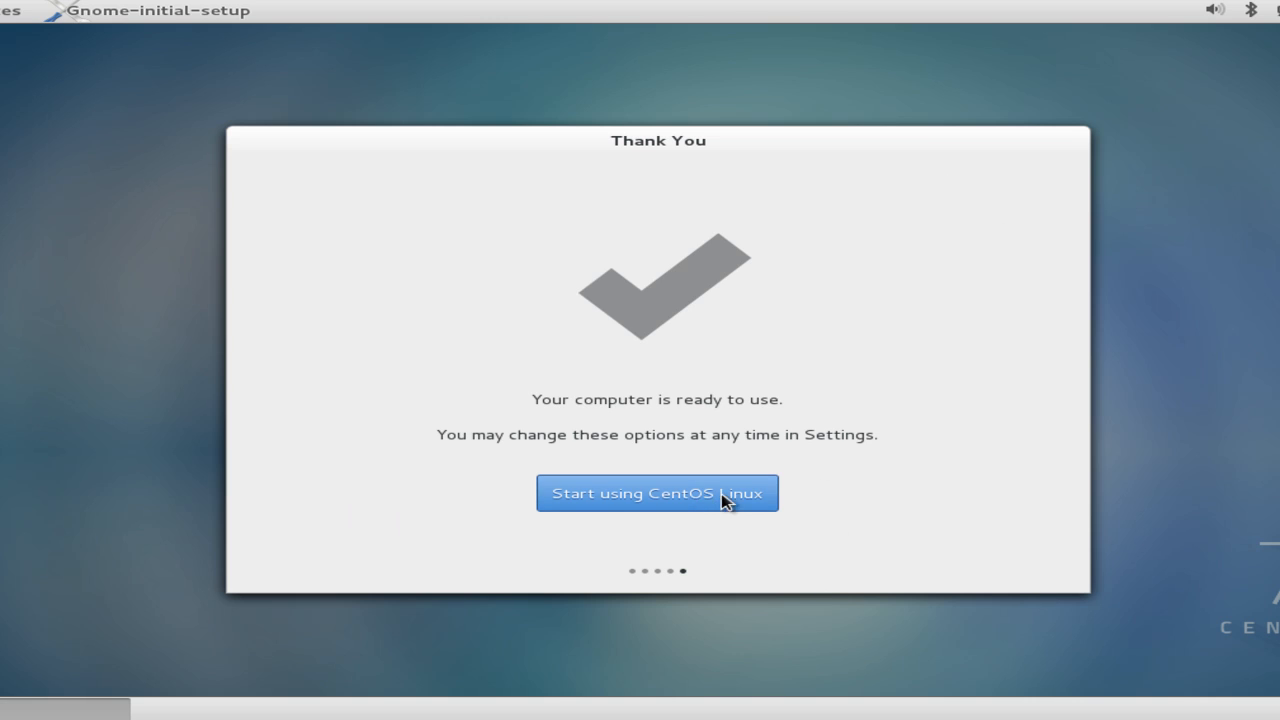
left_click(660, 489)
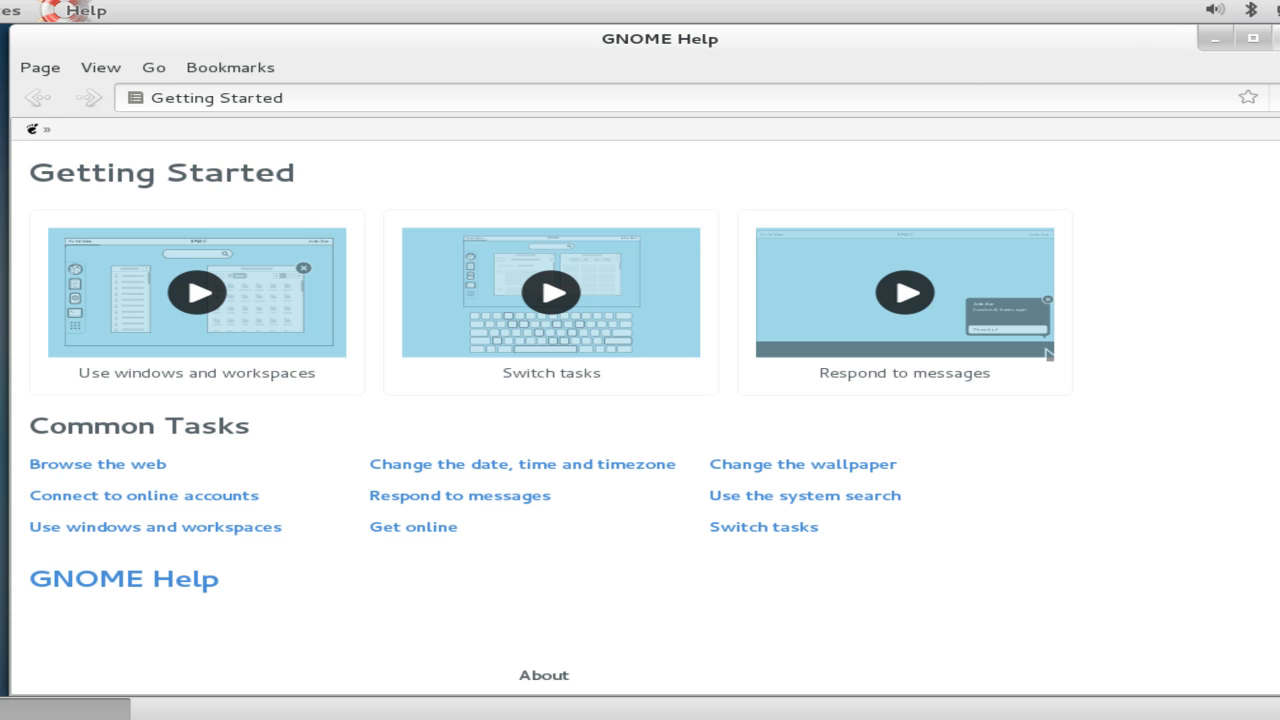
left_click(1279, 38)
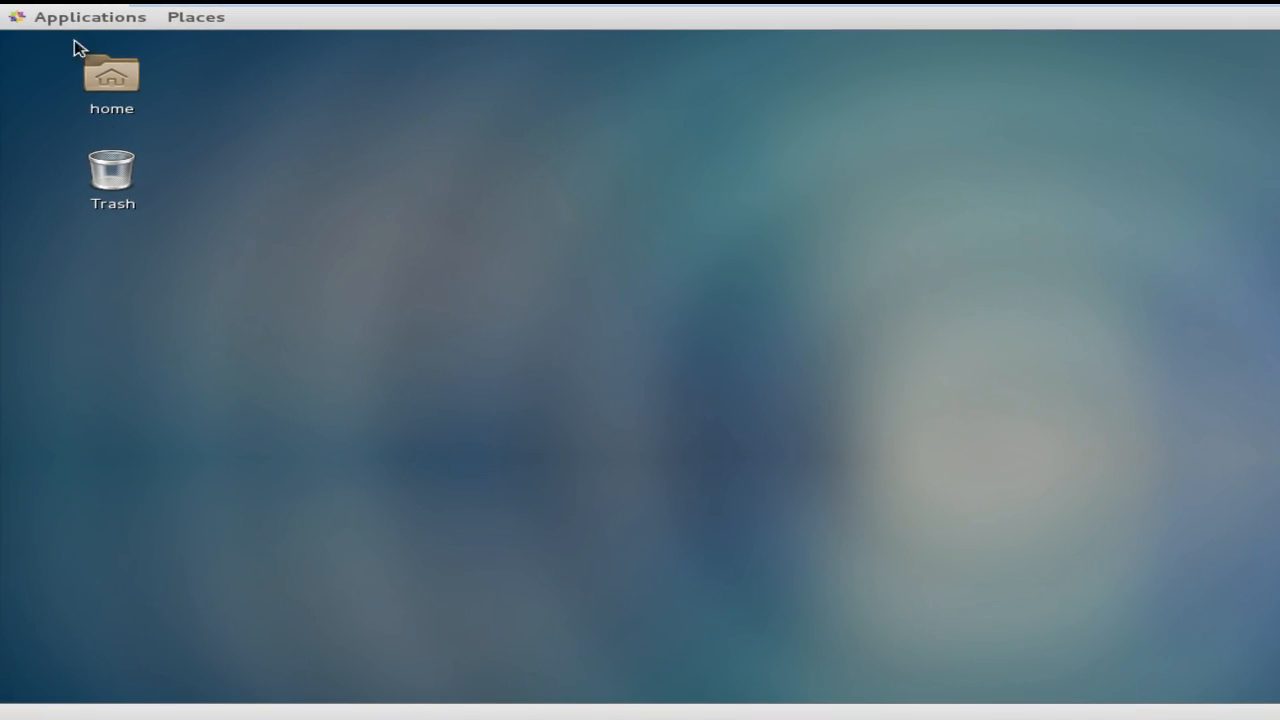
left_click(75, 18)
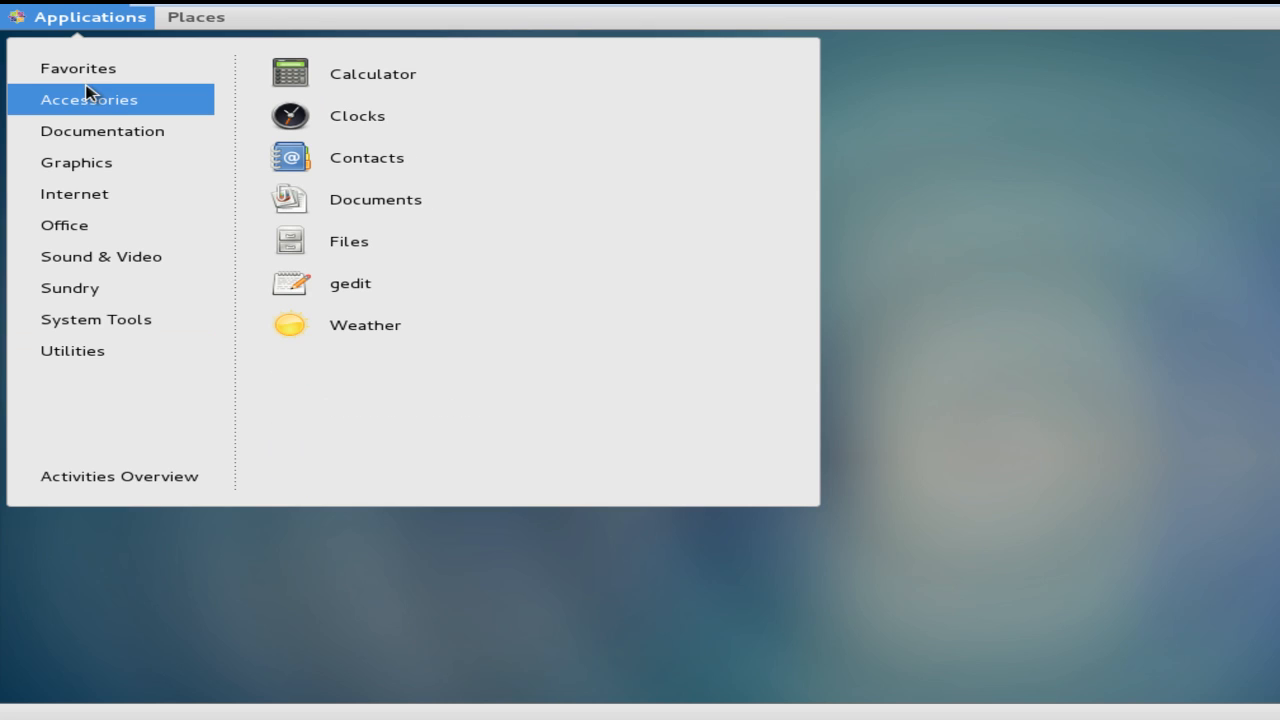
mouse_move(105, 322)
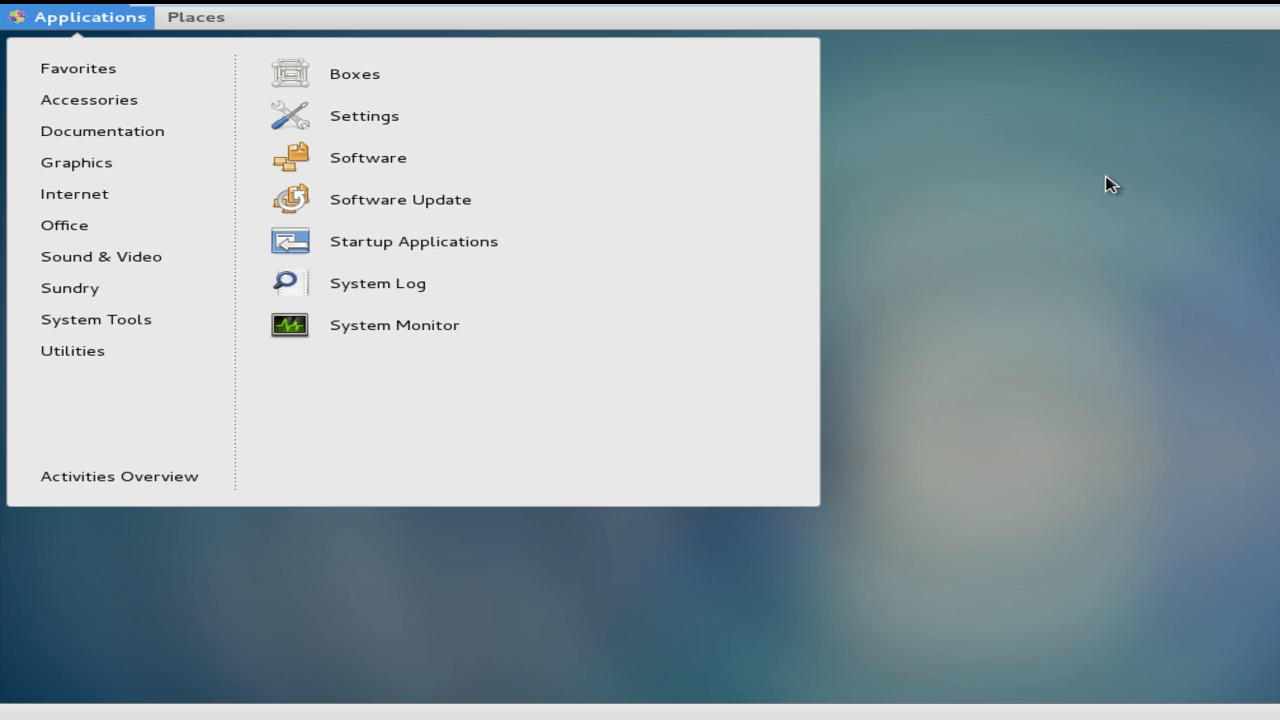
left_click(1102, 315)
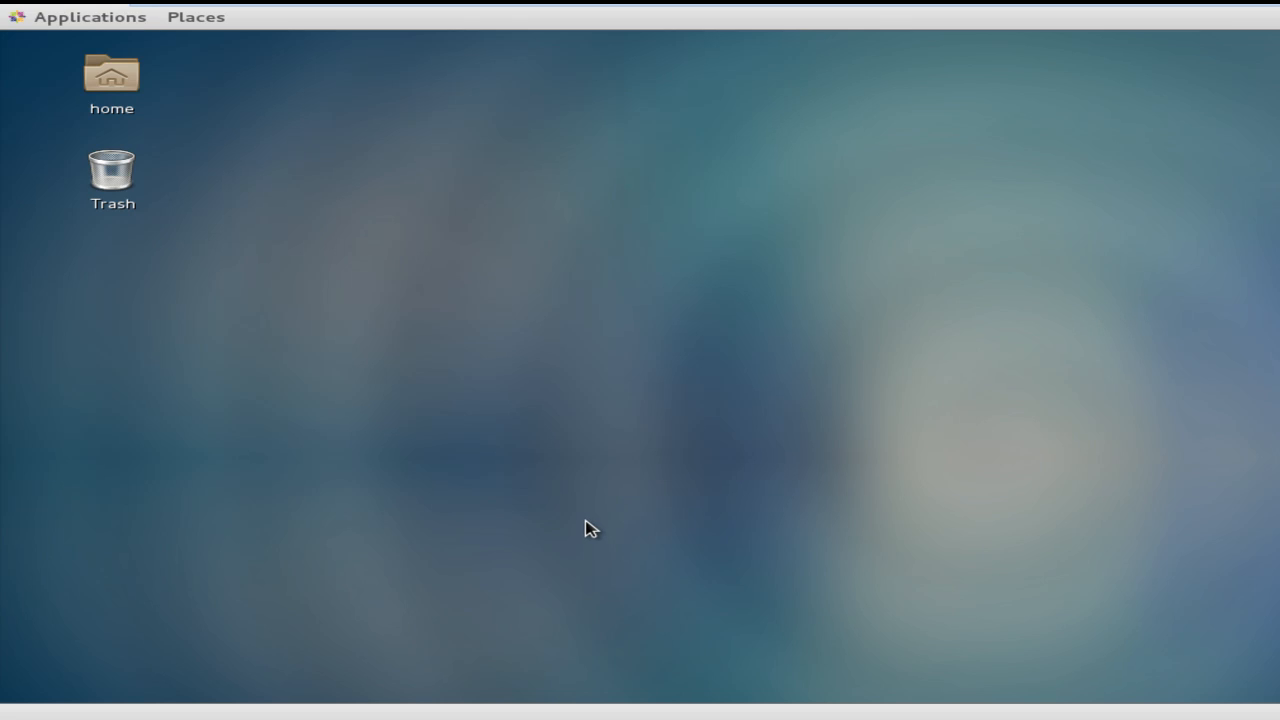